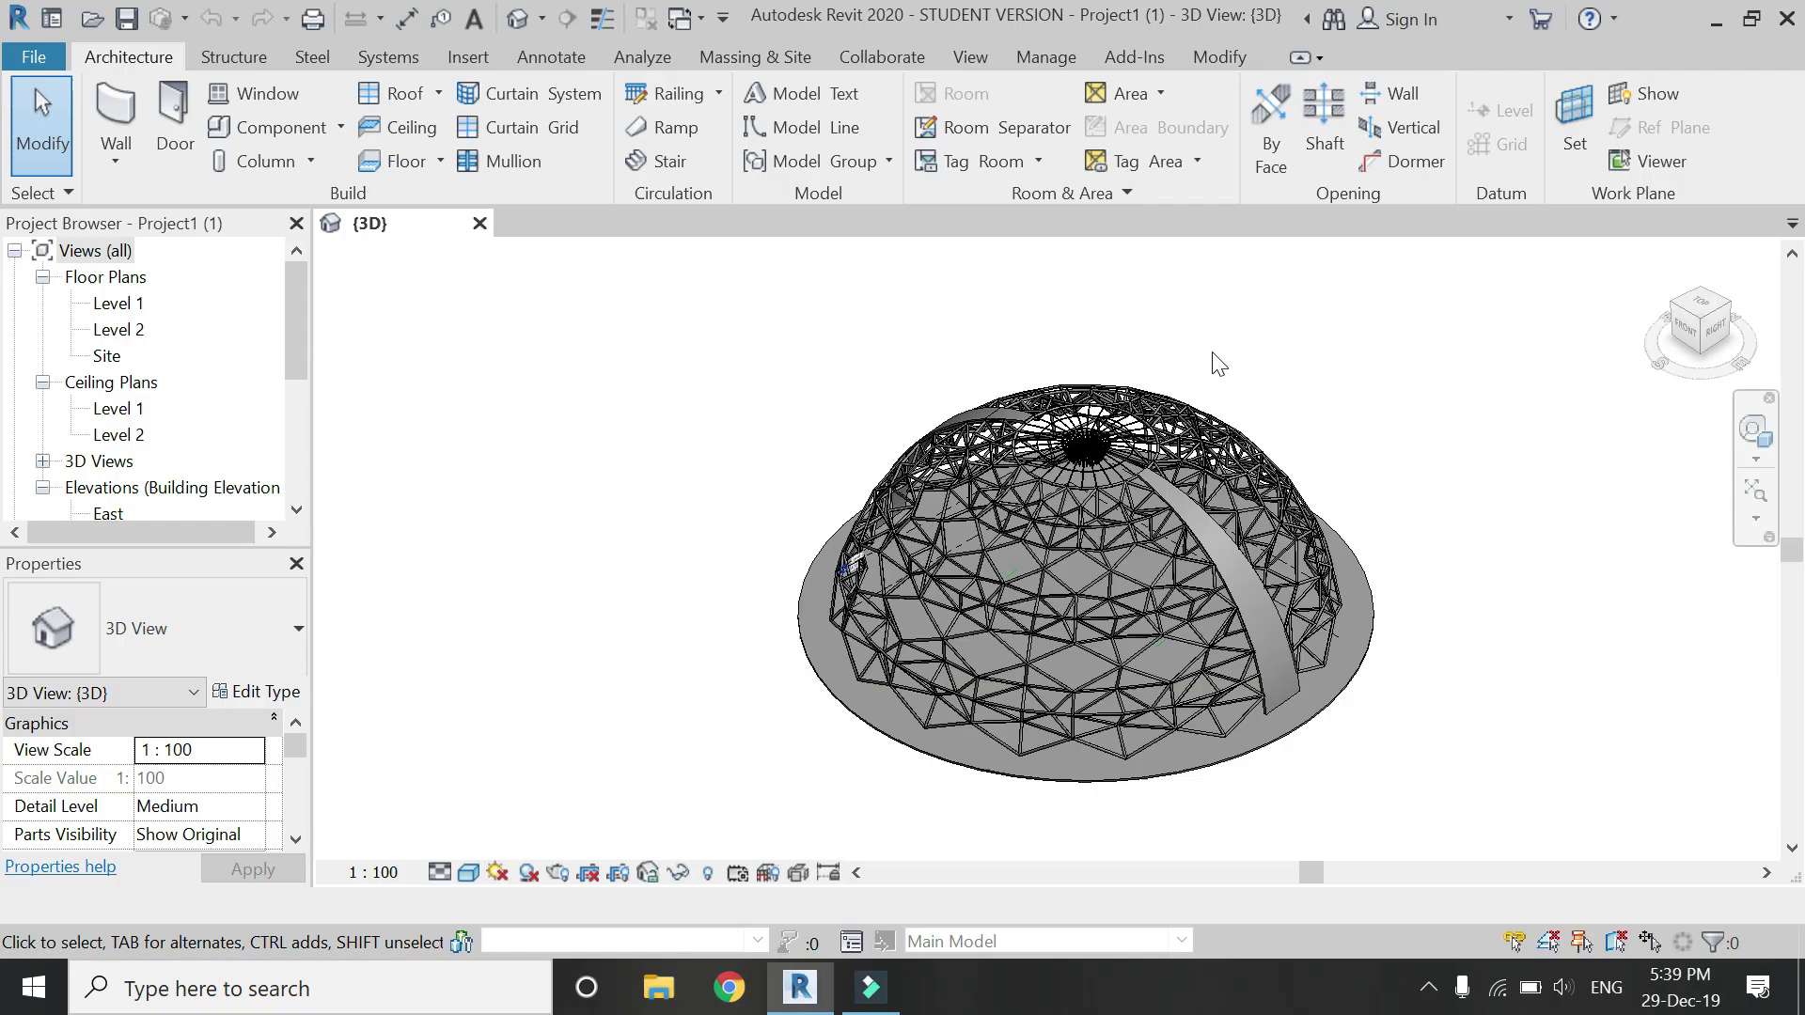
# Orbit the 3D view to examine the dome's steel framework and the circular floor beneath it.
pyautogui.click(1754, 430)
pyautogui.click(1737, 393)
pyautogui.click(1050, 559)
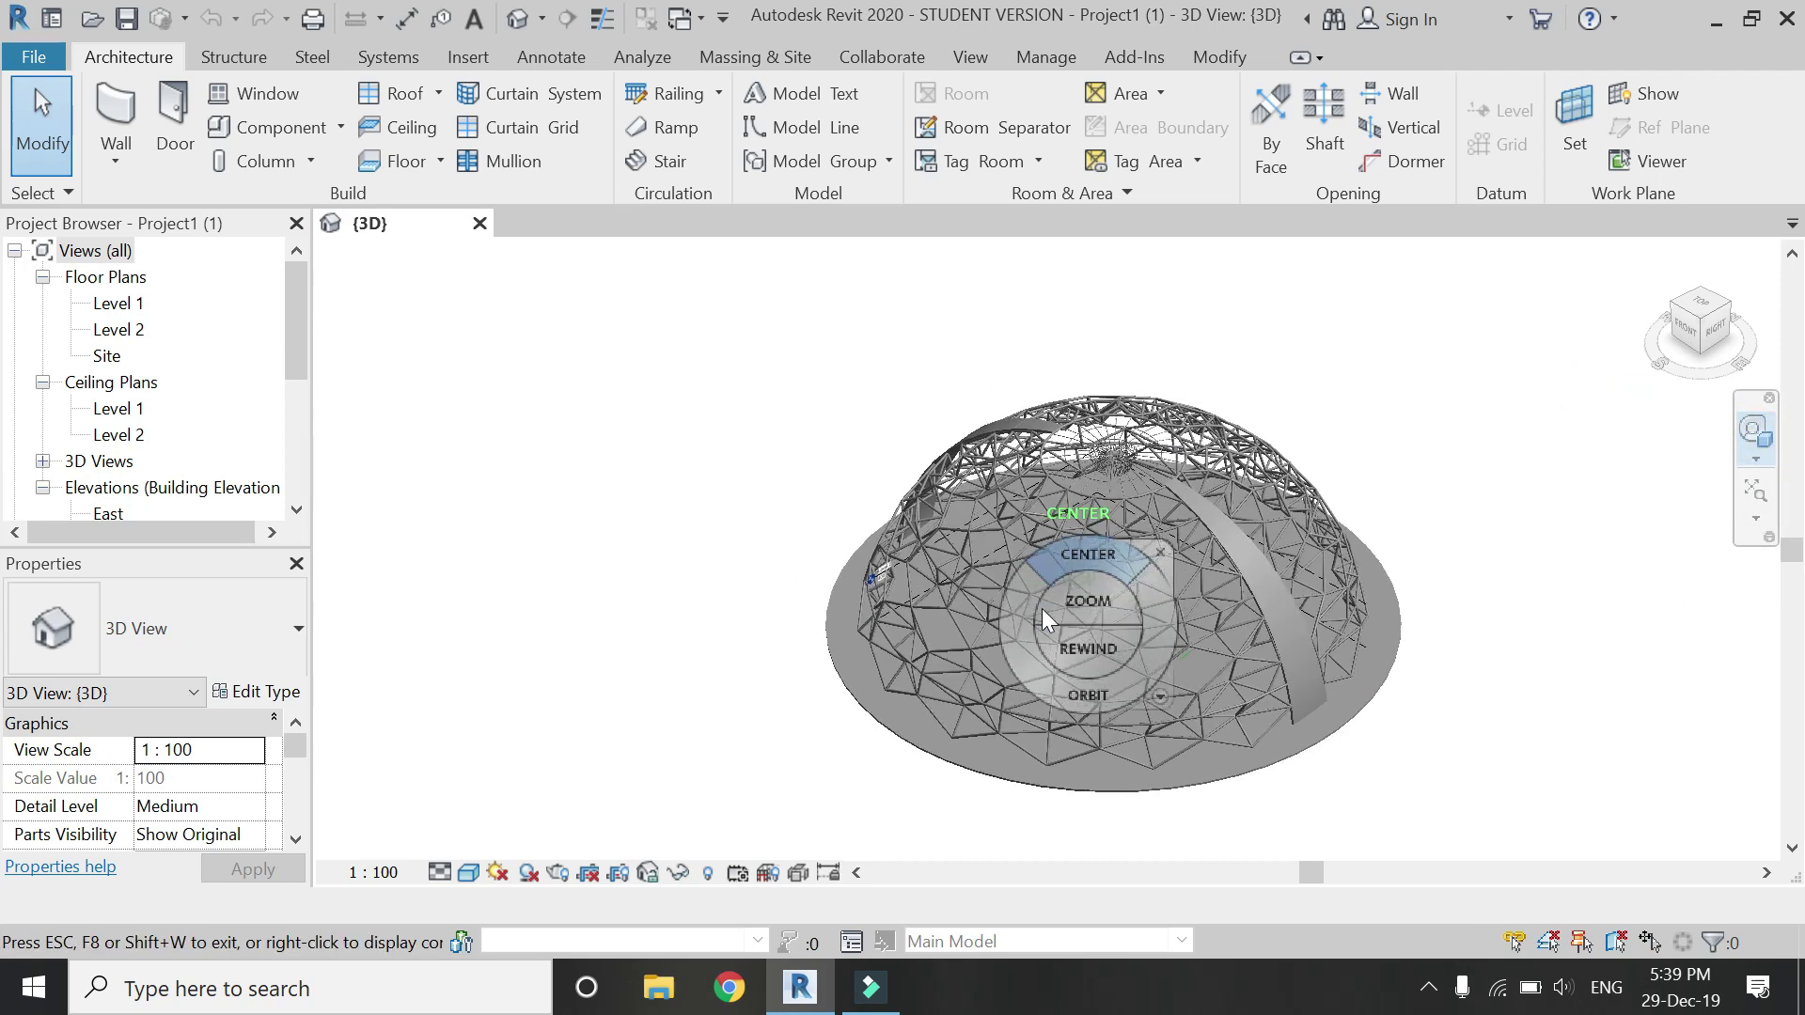
pyautogui.moveTo(1062, 697)
pyautogui.mouseDown()
pyautogui.moveTo(1284, 666)
pyautogui.moveTo(1306, 620)
pyautogui.moveTo(1205, 596)
pyautogui.moveTo(1039, 701)
pyautogui.moveTo(1344, 725)
pyautogui.moveTo(1152, 718)
pyautogui.moveTo(1136, 698)
pyautogui.mouseUp()
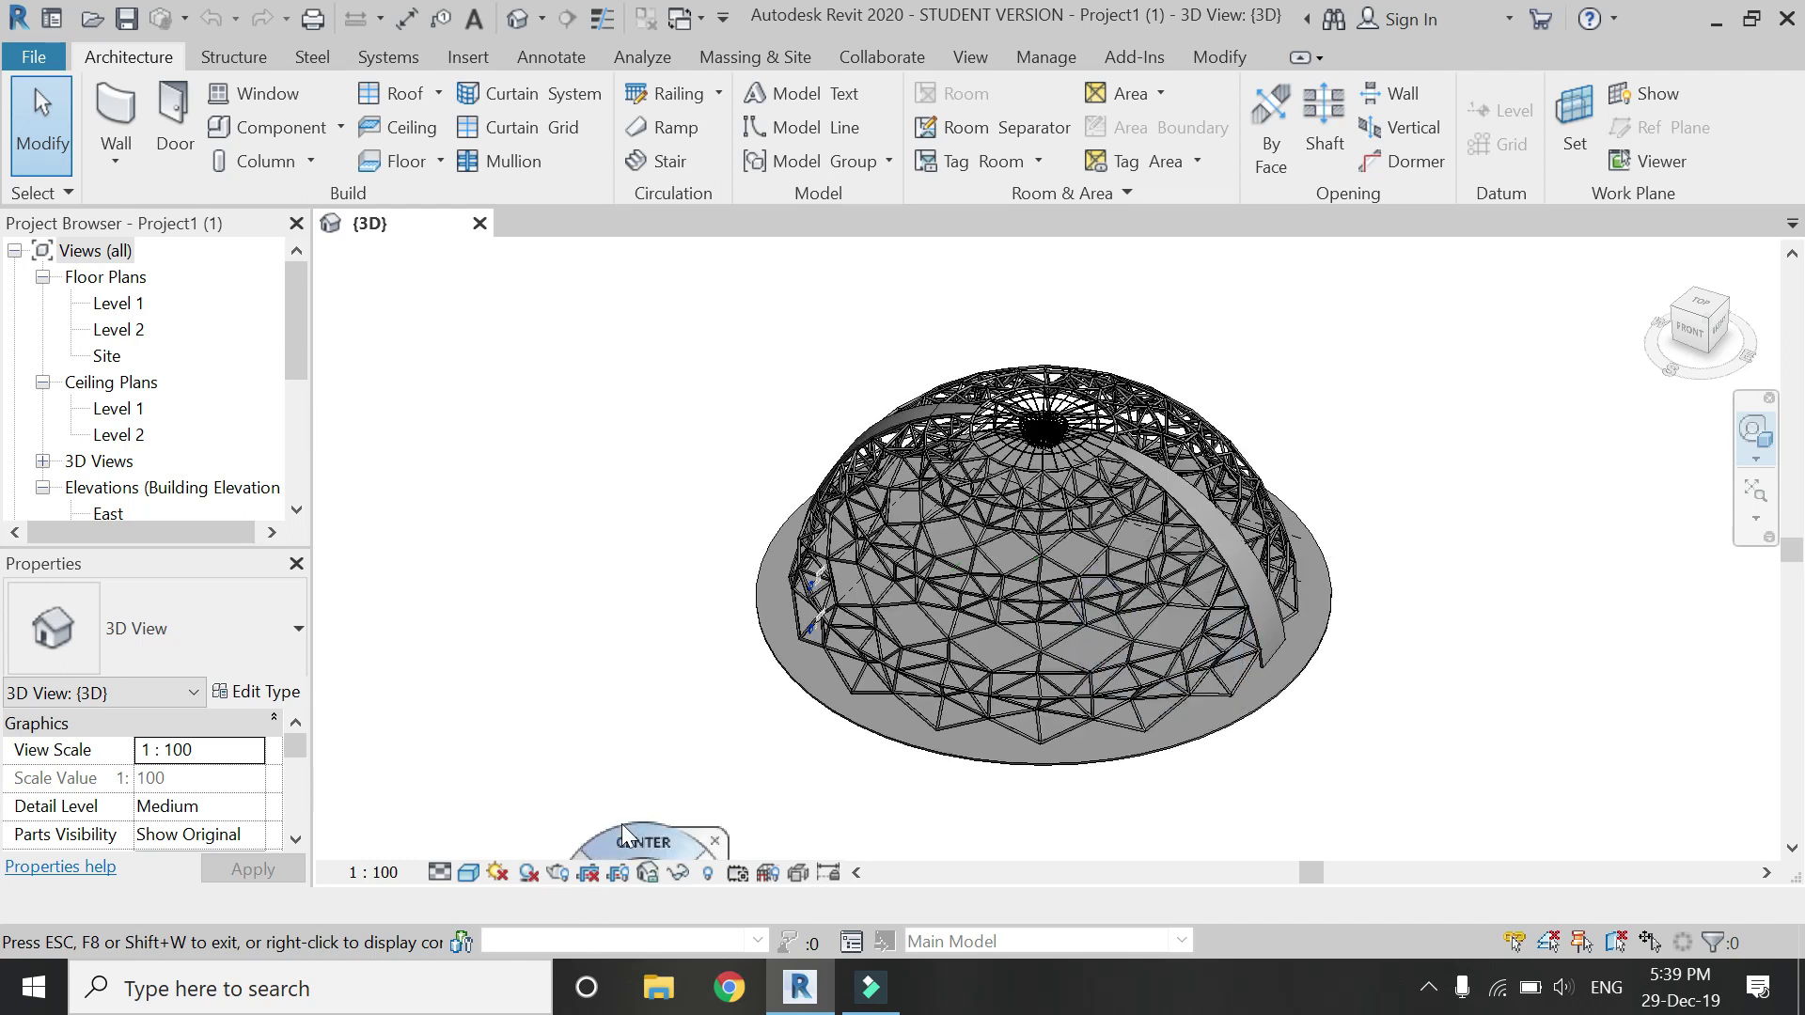
pyautogui.press('Escape')
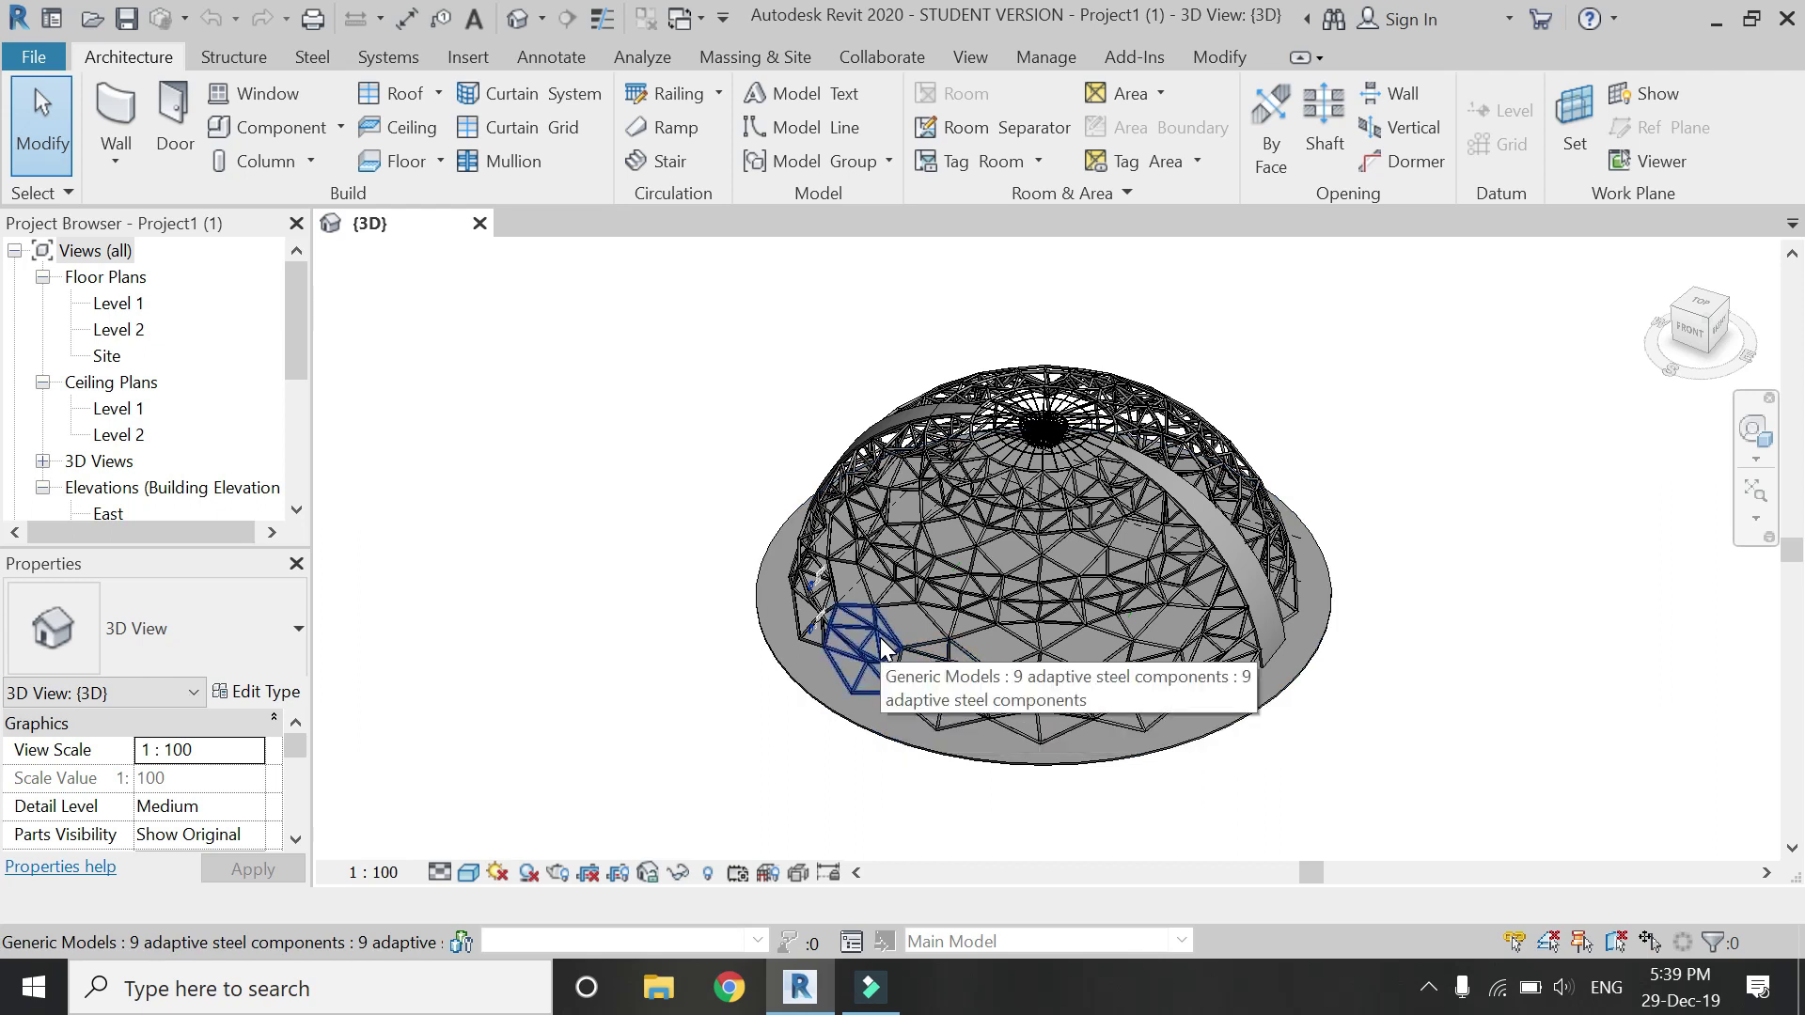
# Open the Level 1 floor plan and frame the circular layout of the dome.
pyautogui.click(105, 304)
pyautogui.doubleClick(105, 305)
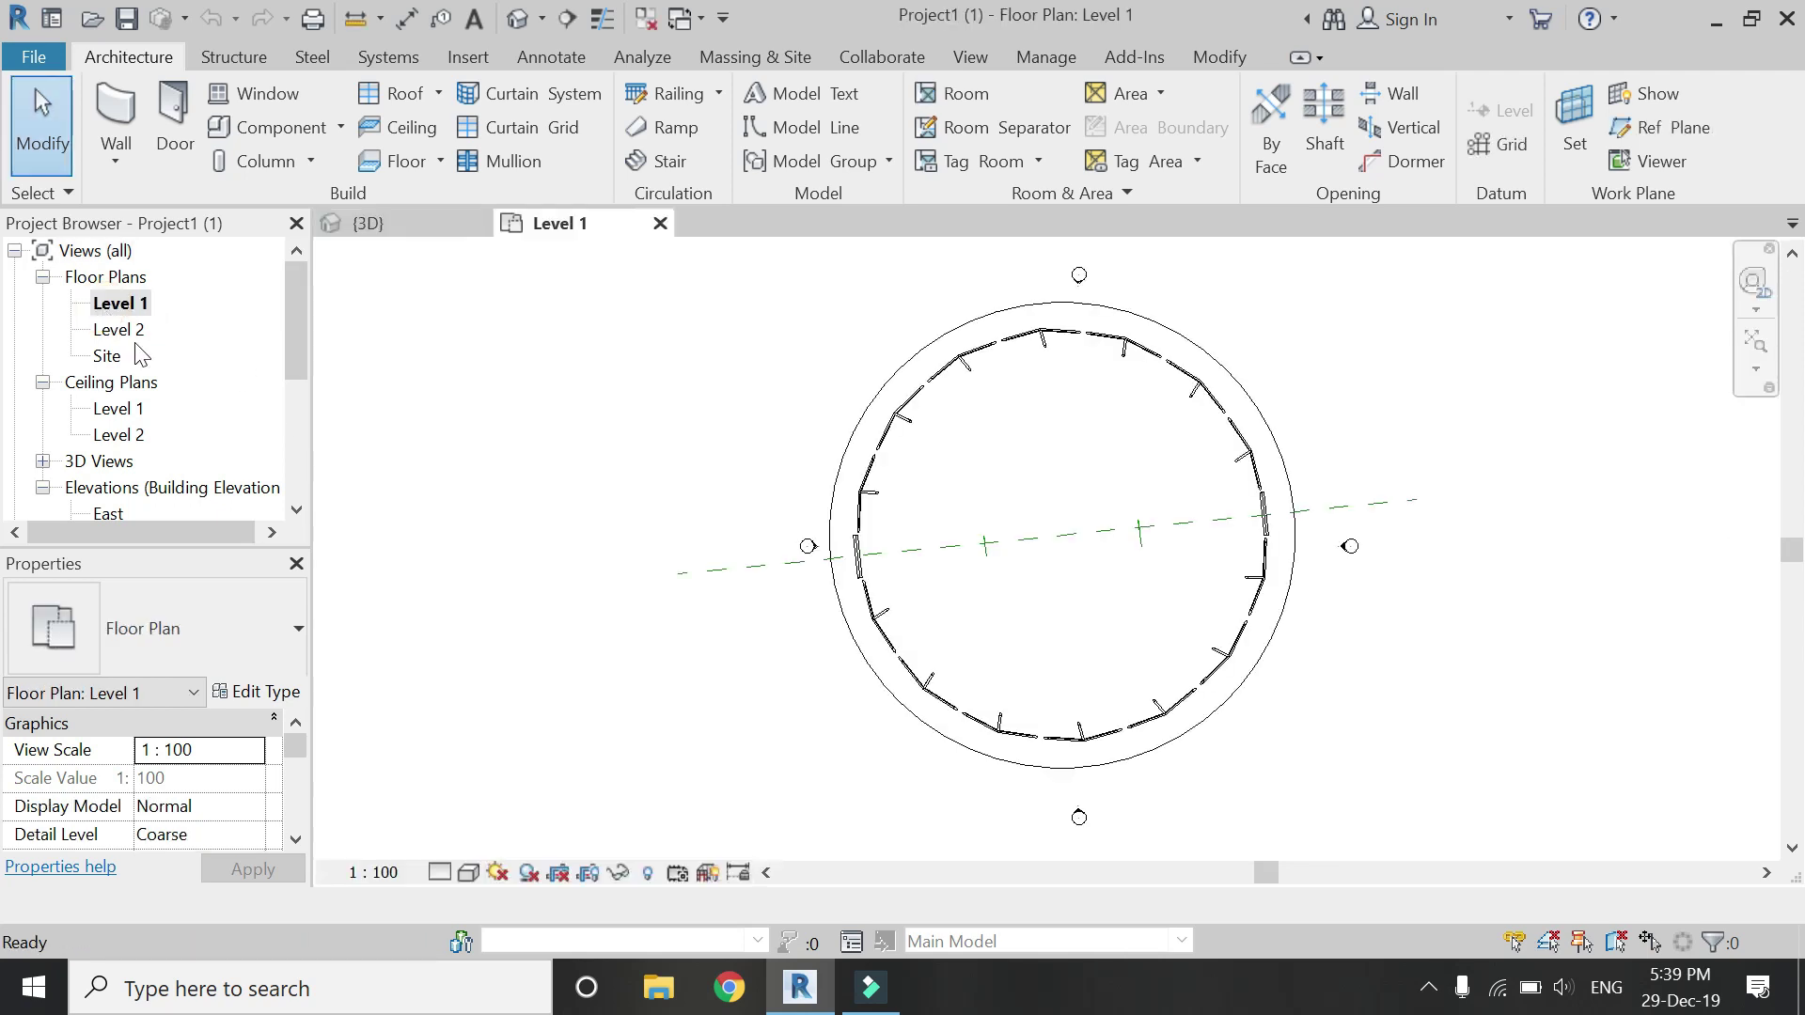
pyautogui.scroll(2, 1210, 532)
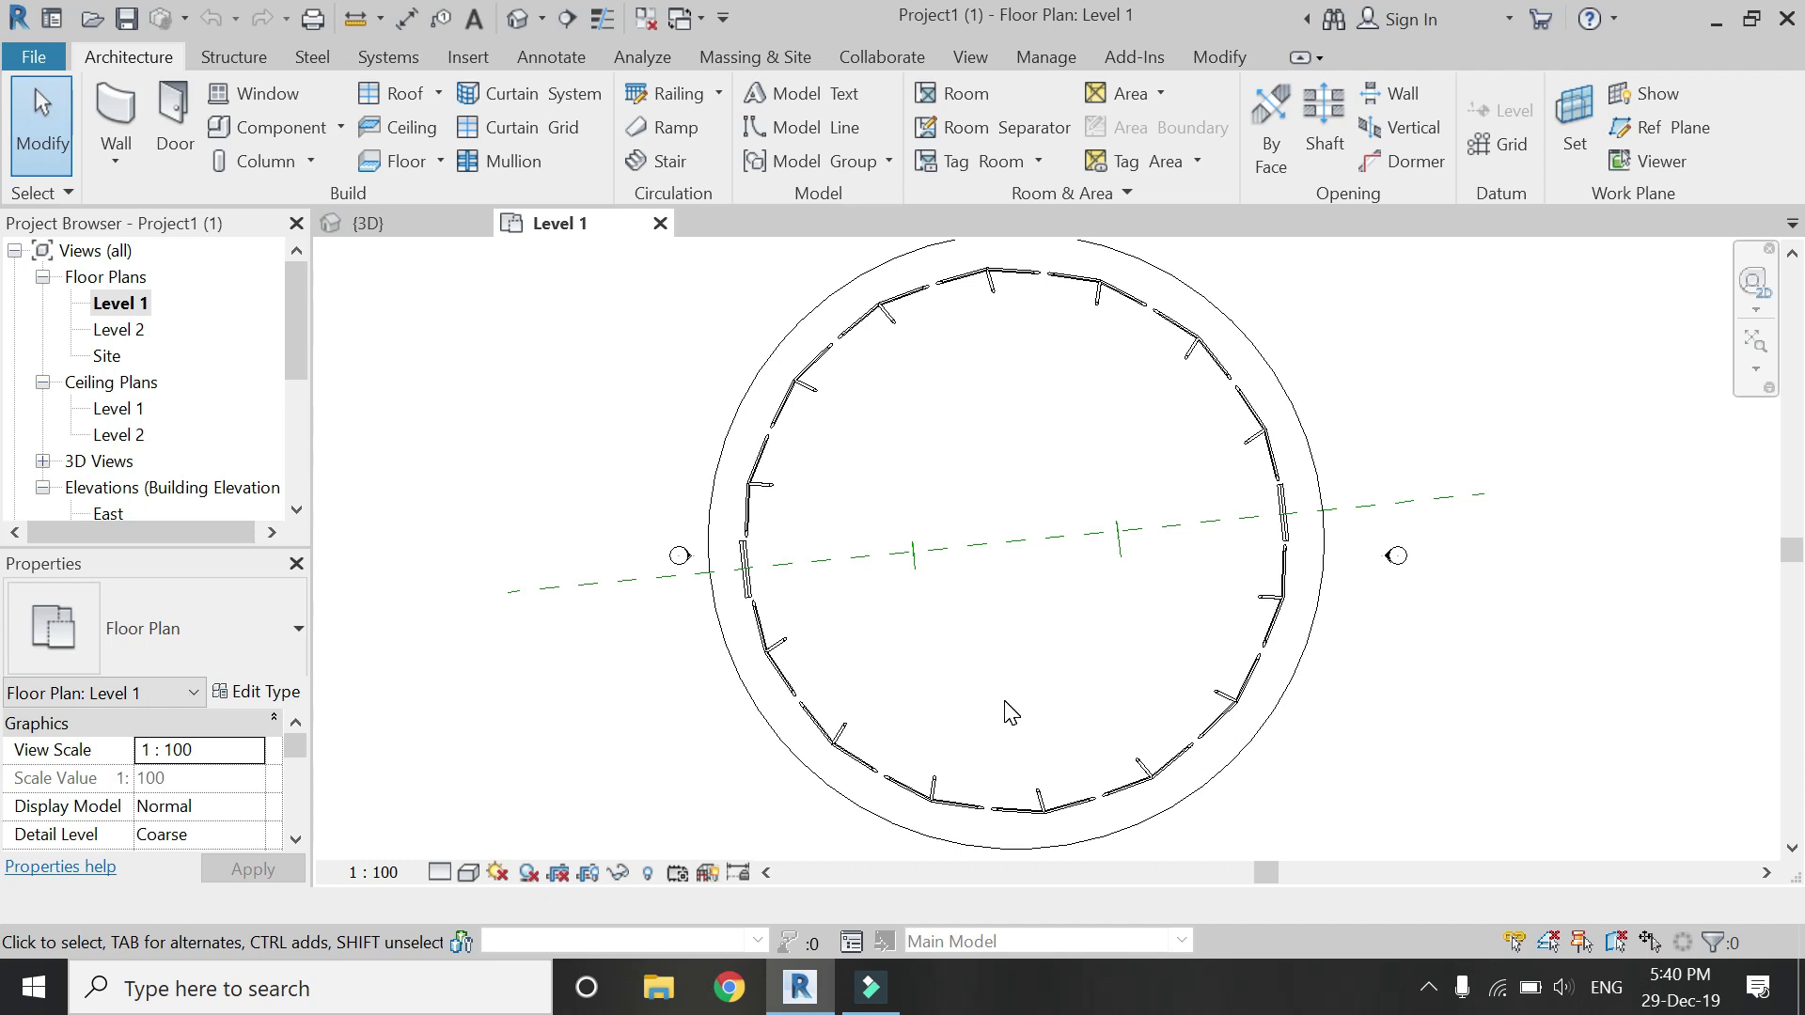
pyautogui.scroll(1, 1032, 636)
pyautogui.scroll(-1, 1035, 632)
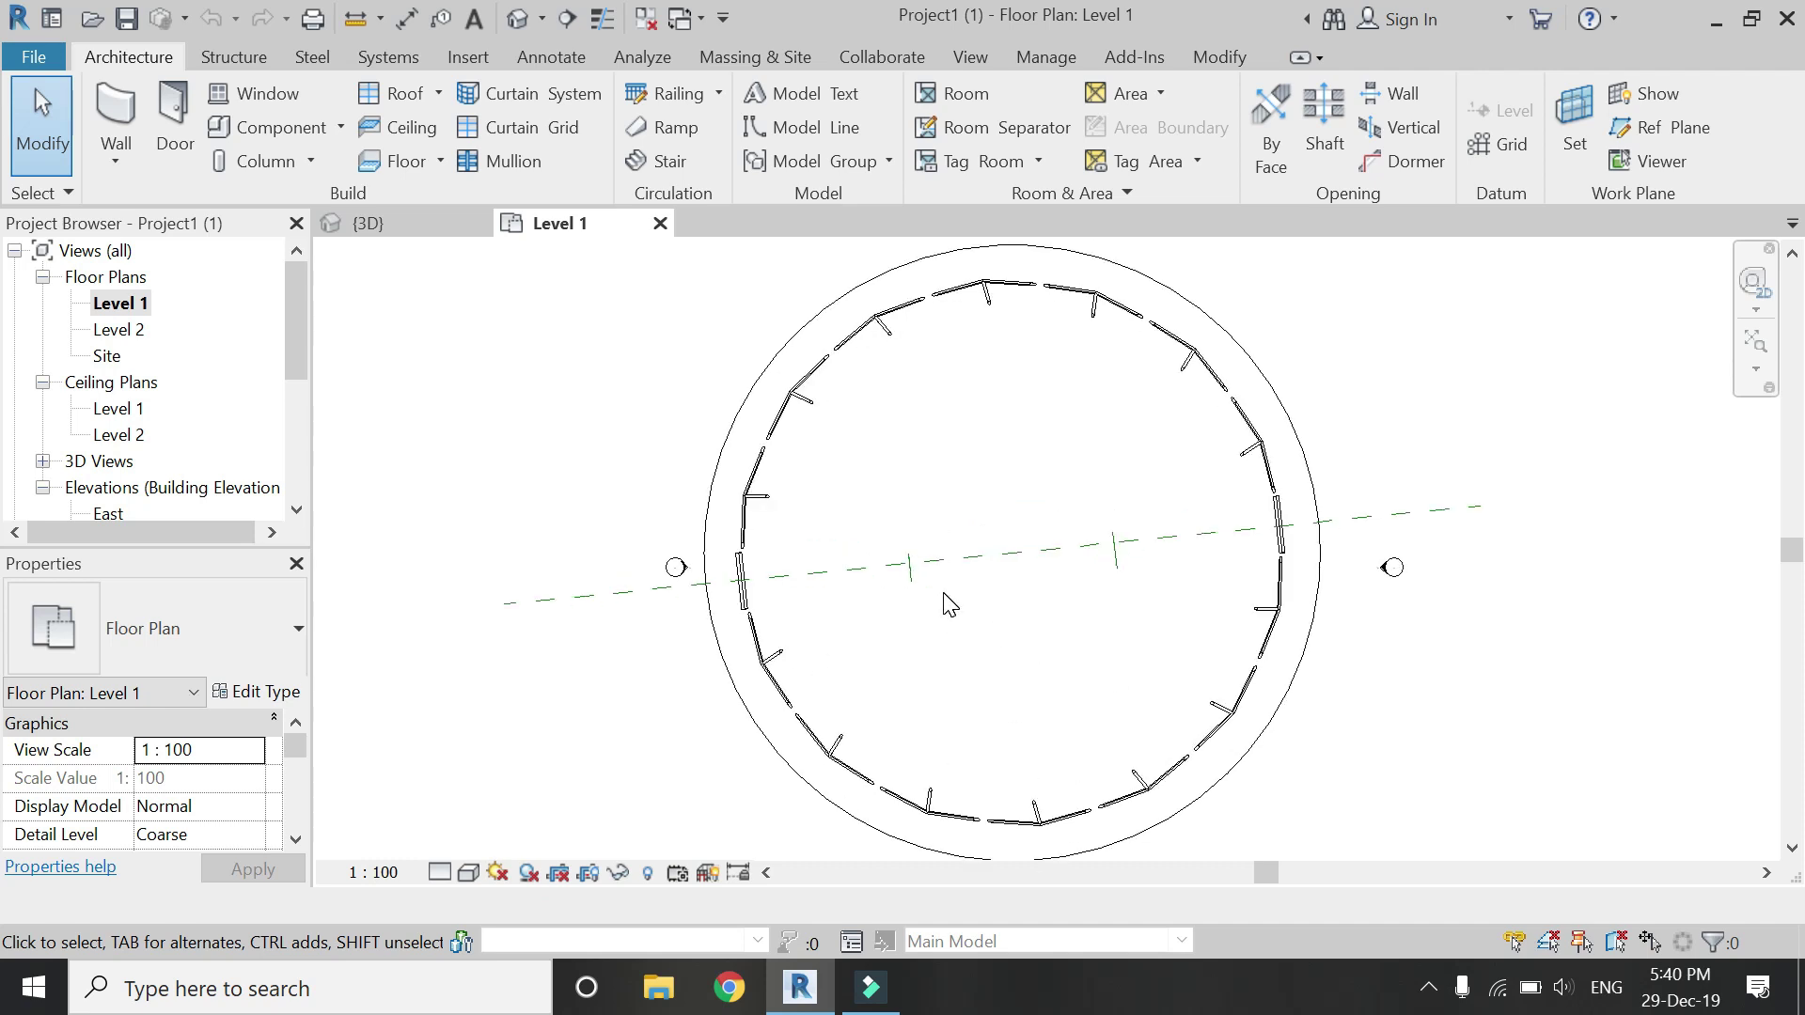
# Set the floor plan's underlay base level to Level 1, keep the Look down orientation, and apply it.
pyautogui.click(1232, 60)
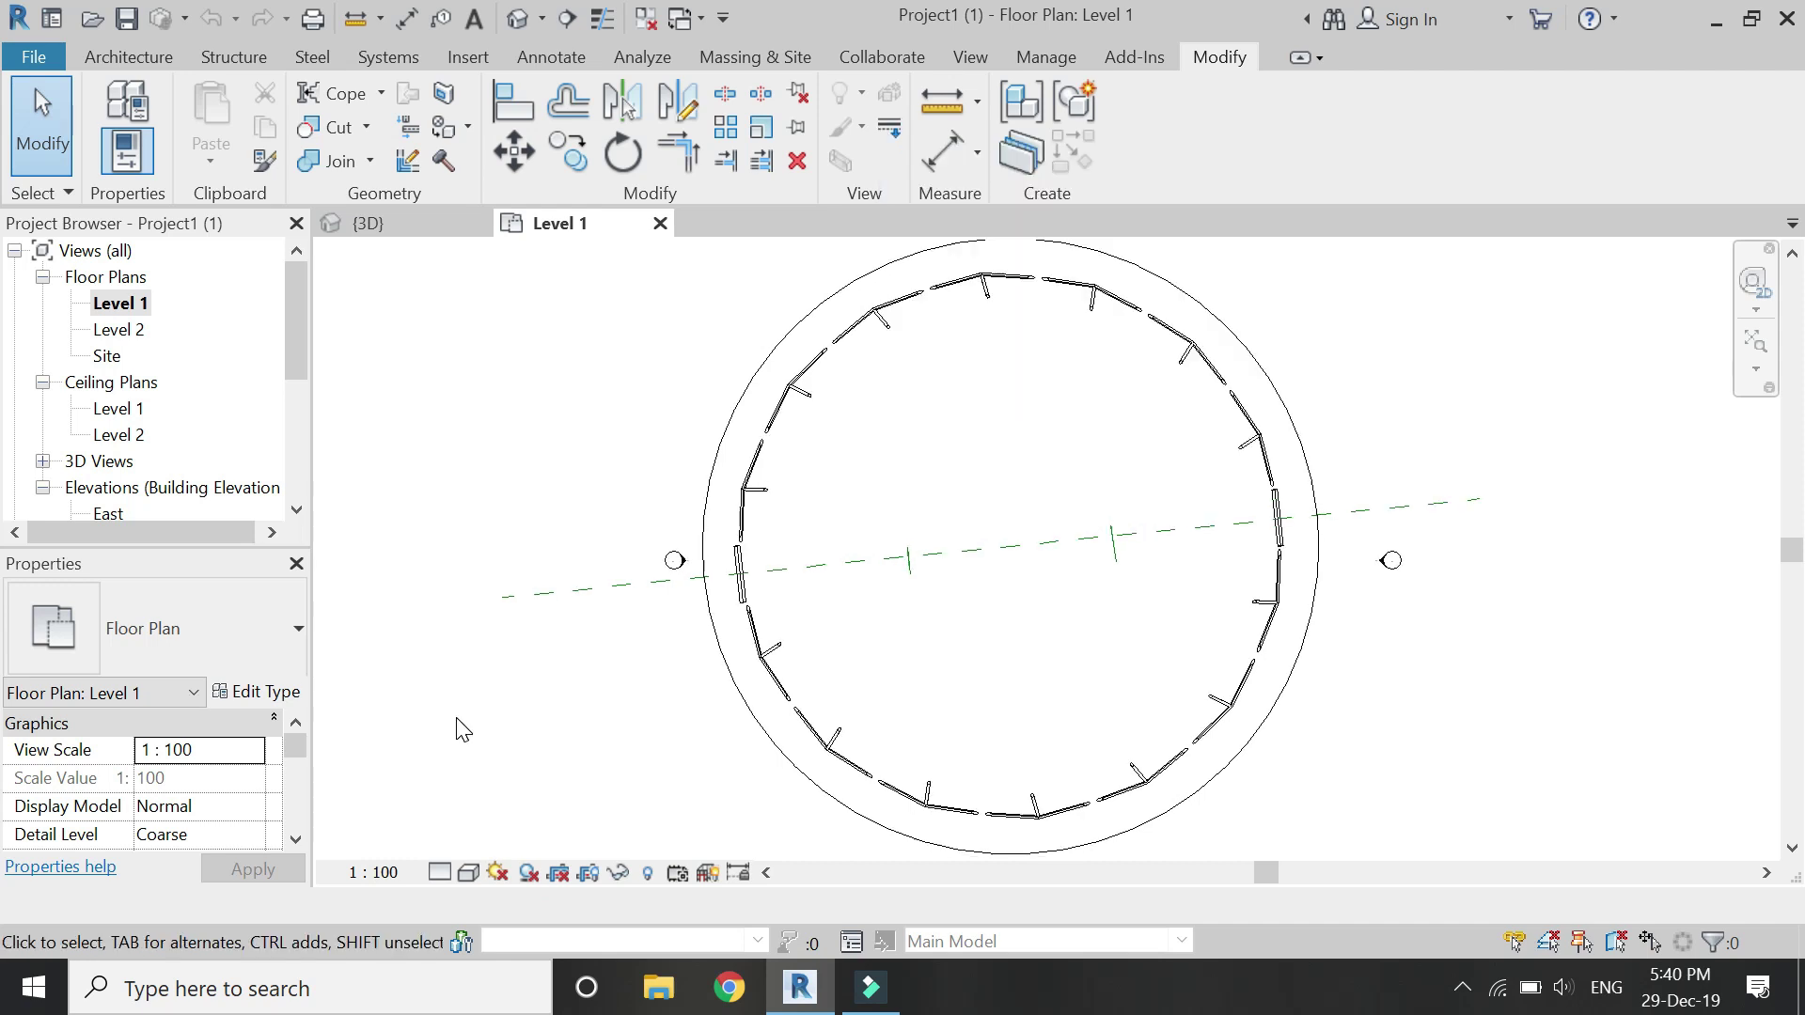
pyautogui.scroll(-3, 266, 800)
pyautogui.scroll(-3, 266, 800)
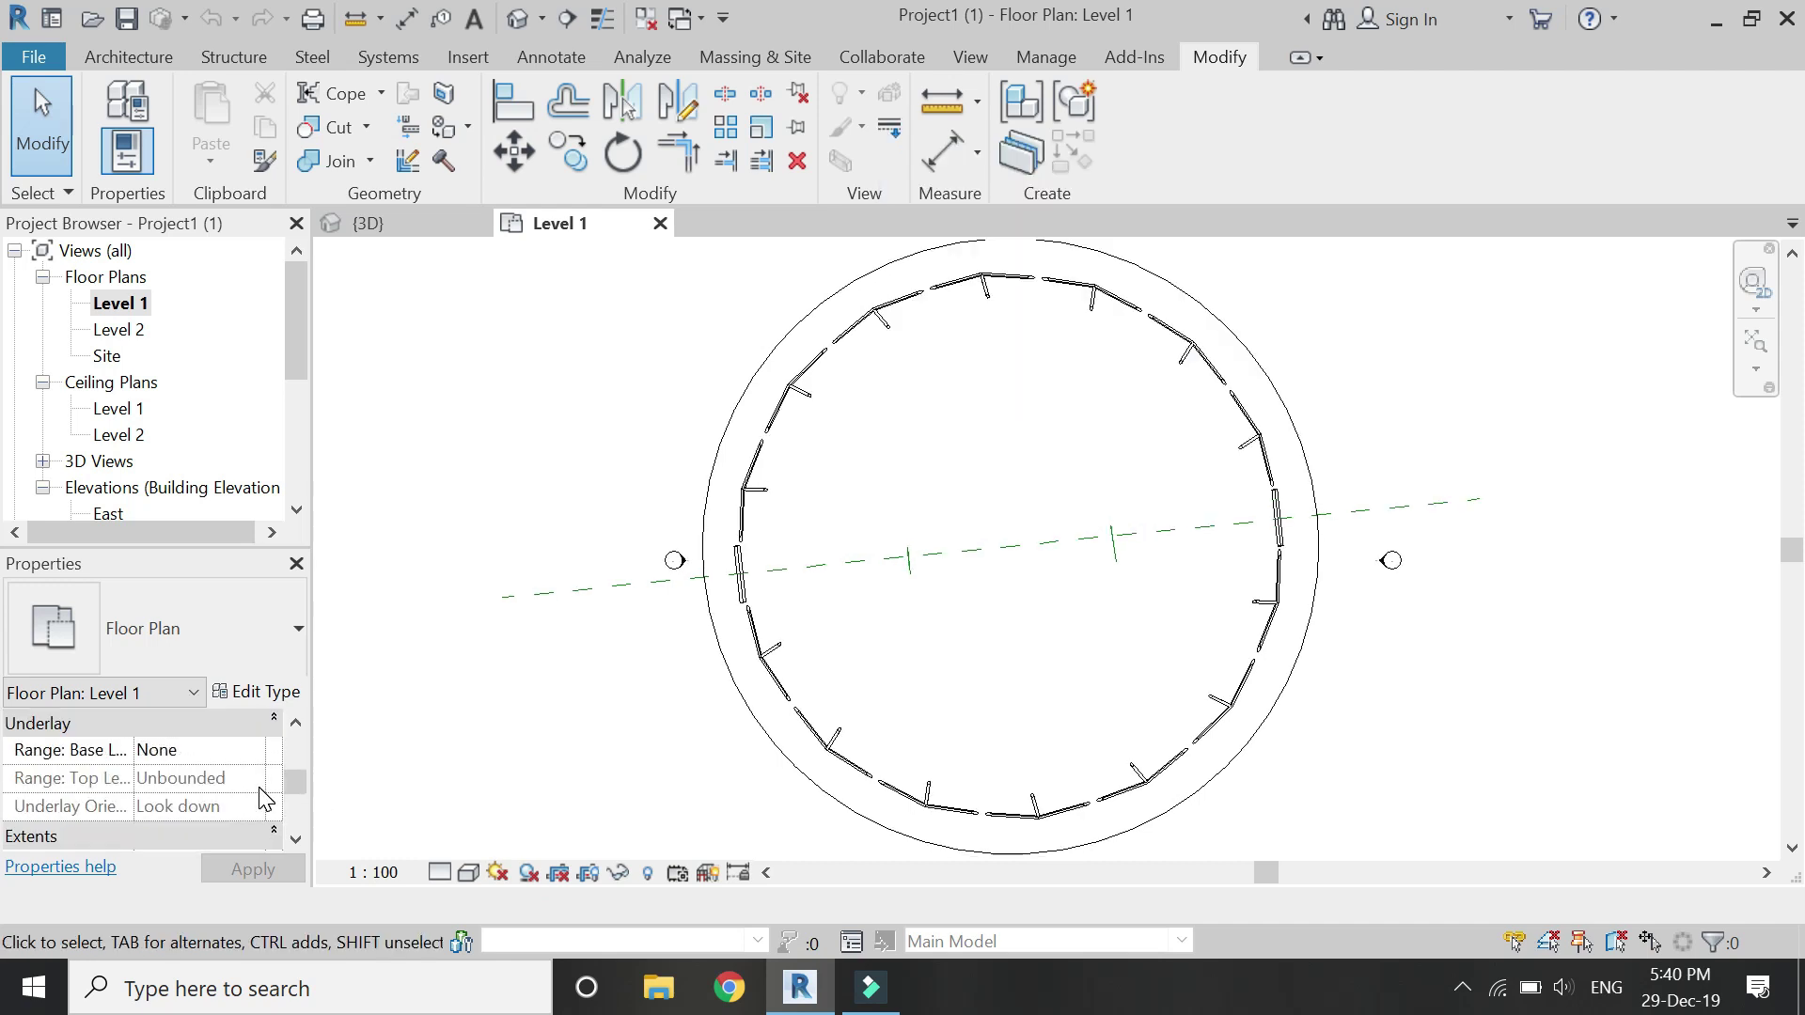
pyautogui.click(252, 749)
pyautogui.click(252, 749)
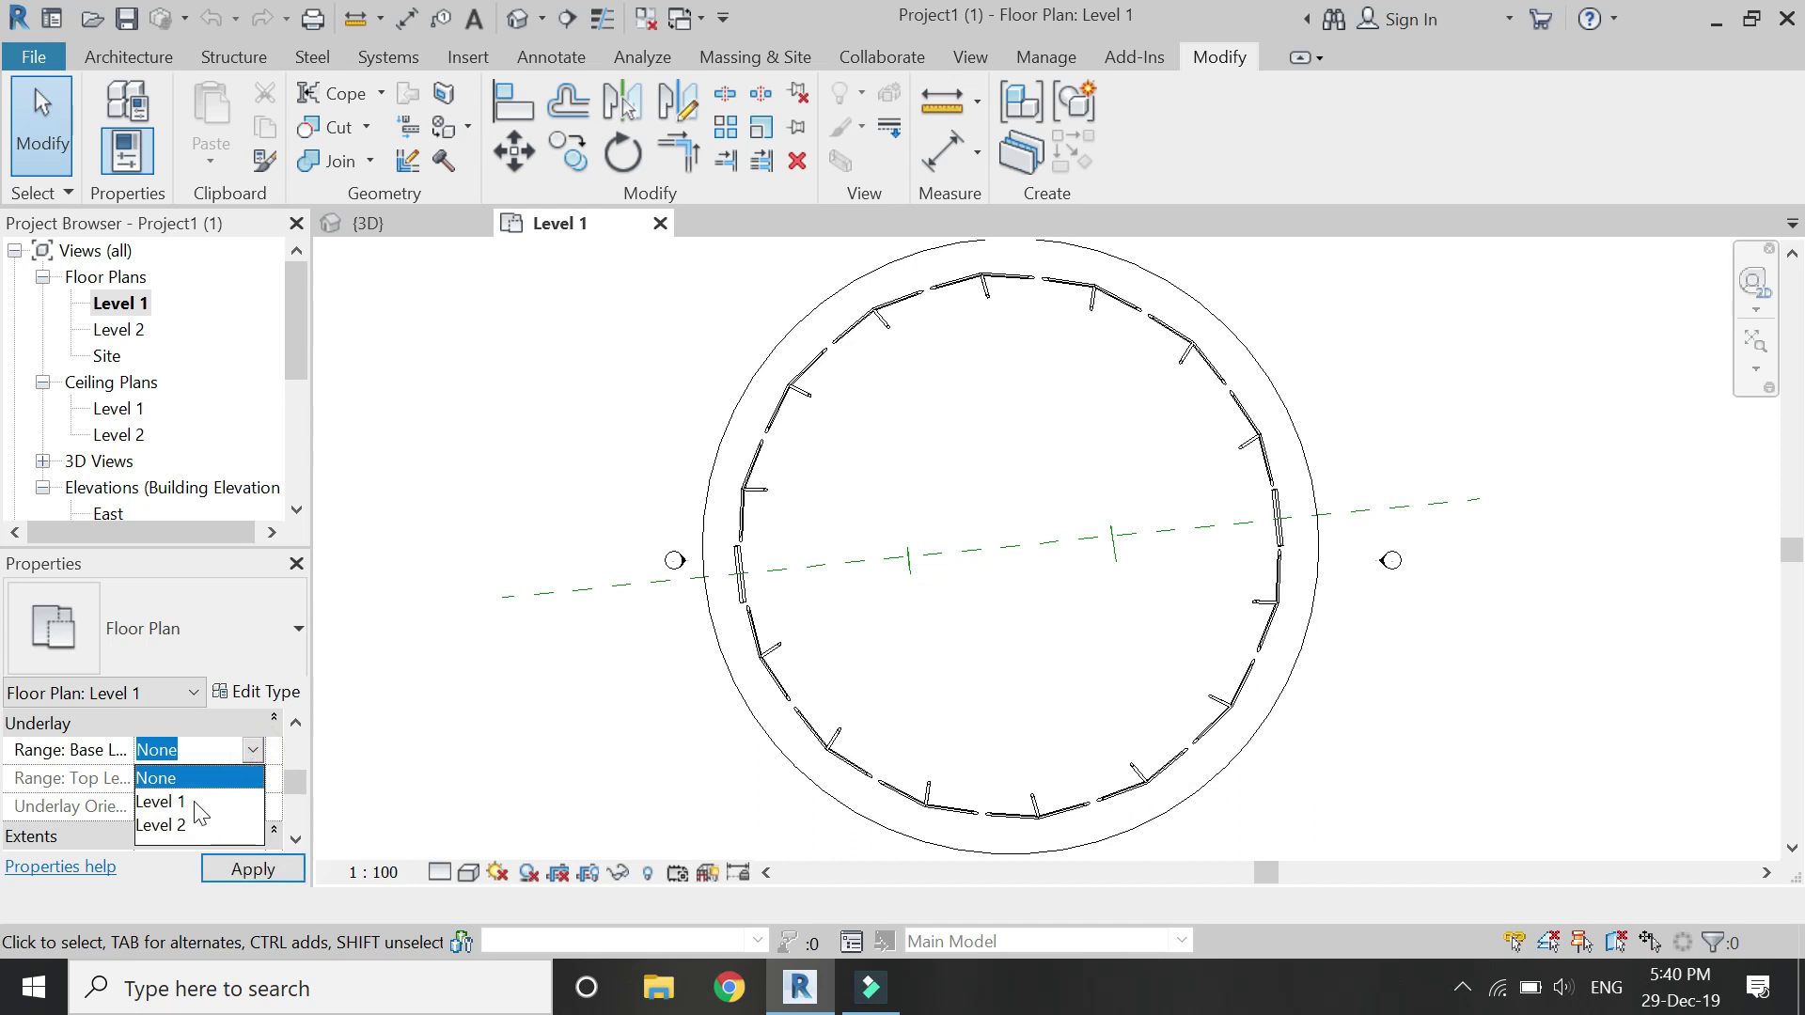
pyautogui.click(181, 807)
pyautogui.click(252, 807)
pyautogui.click(252, 806)
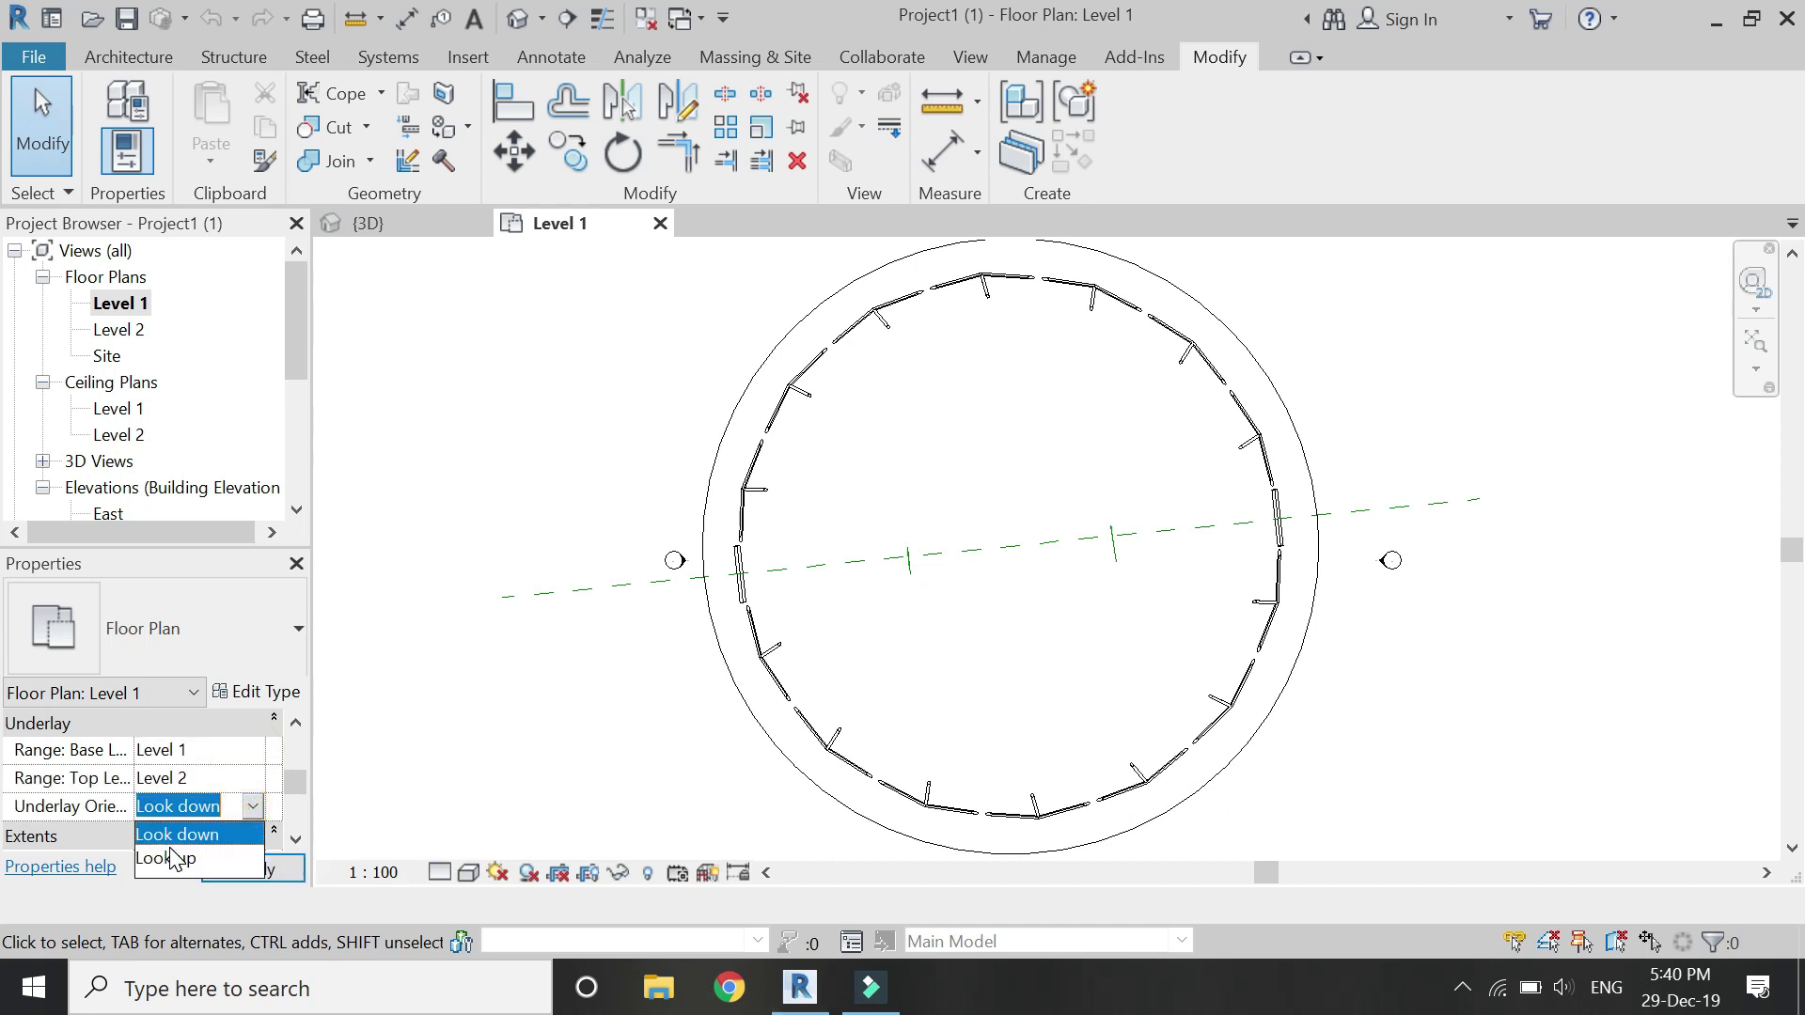
pyautogui.click(255, 808)
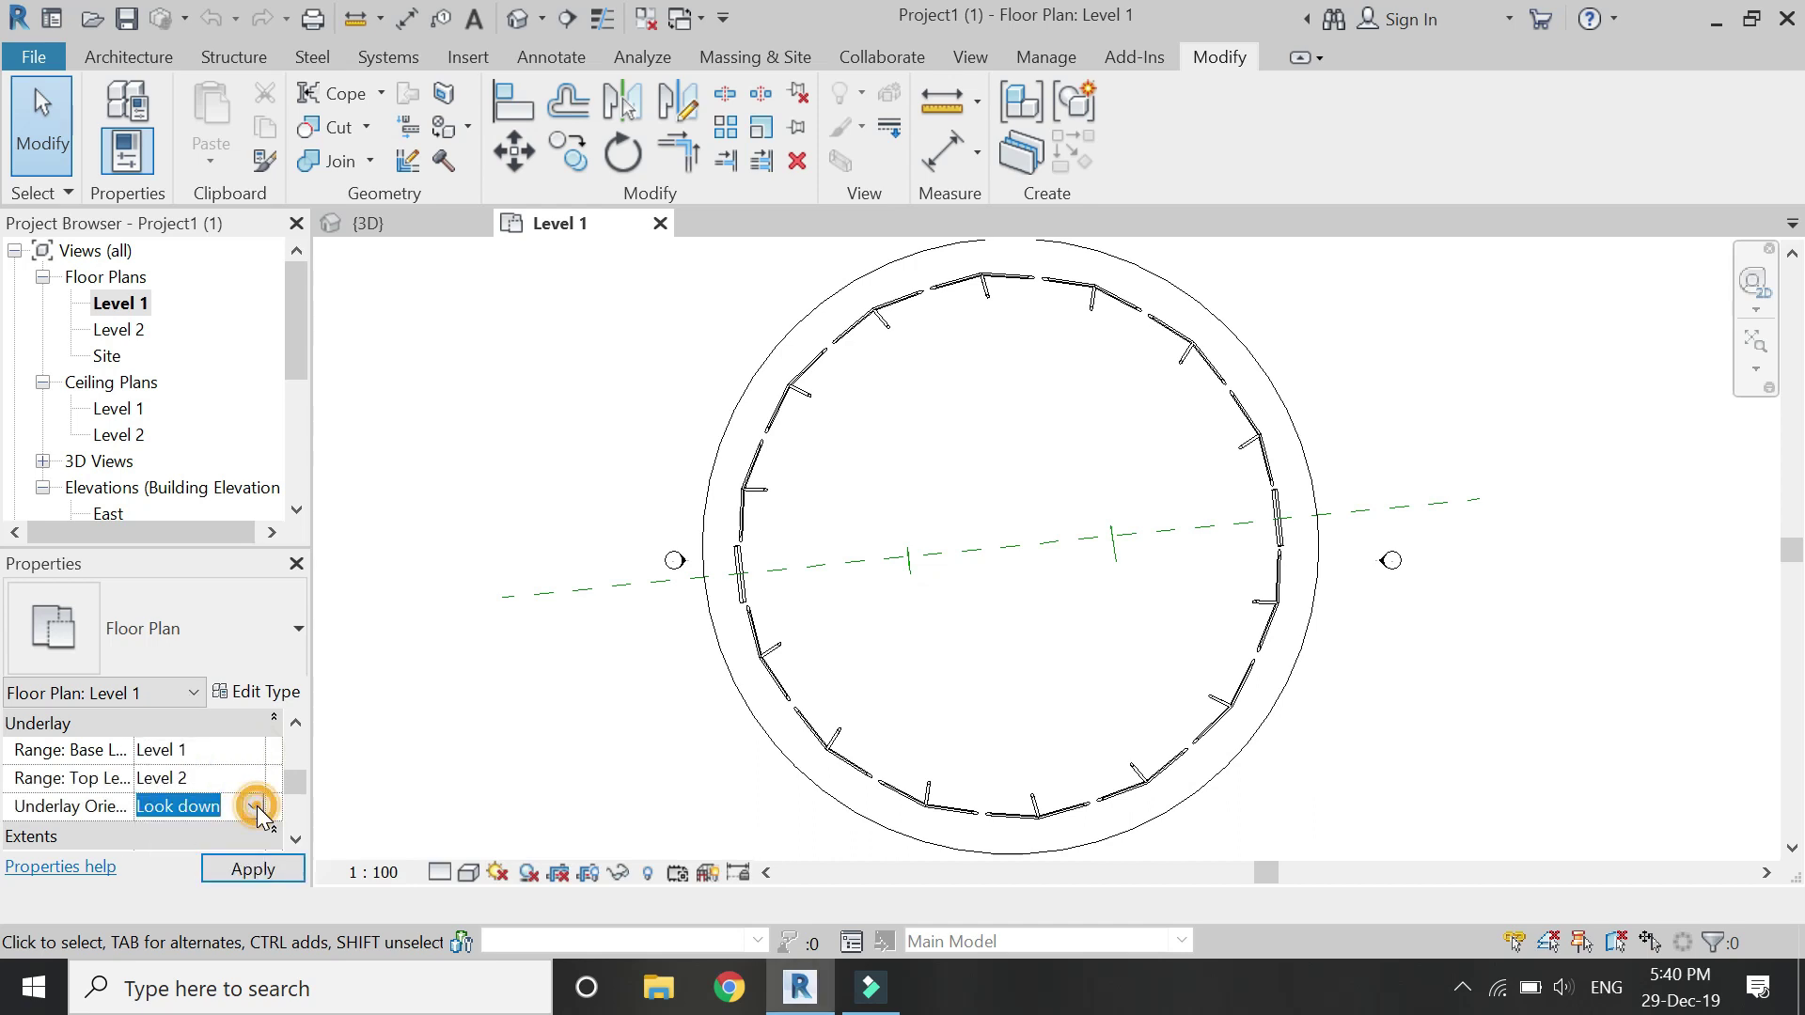
pyautogui.click(254, 870)
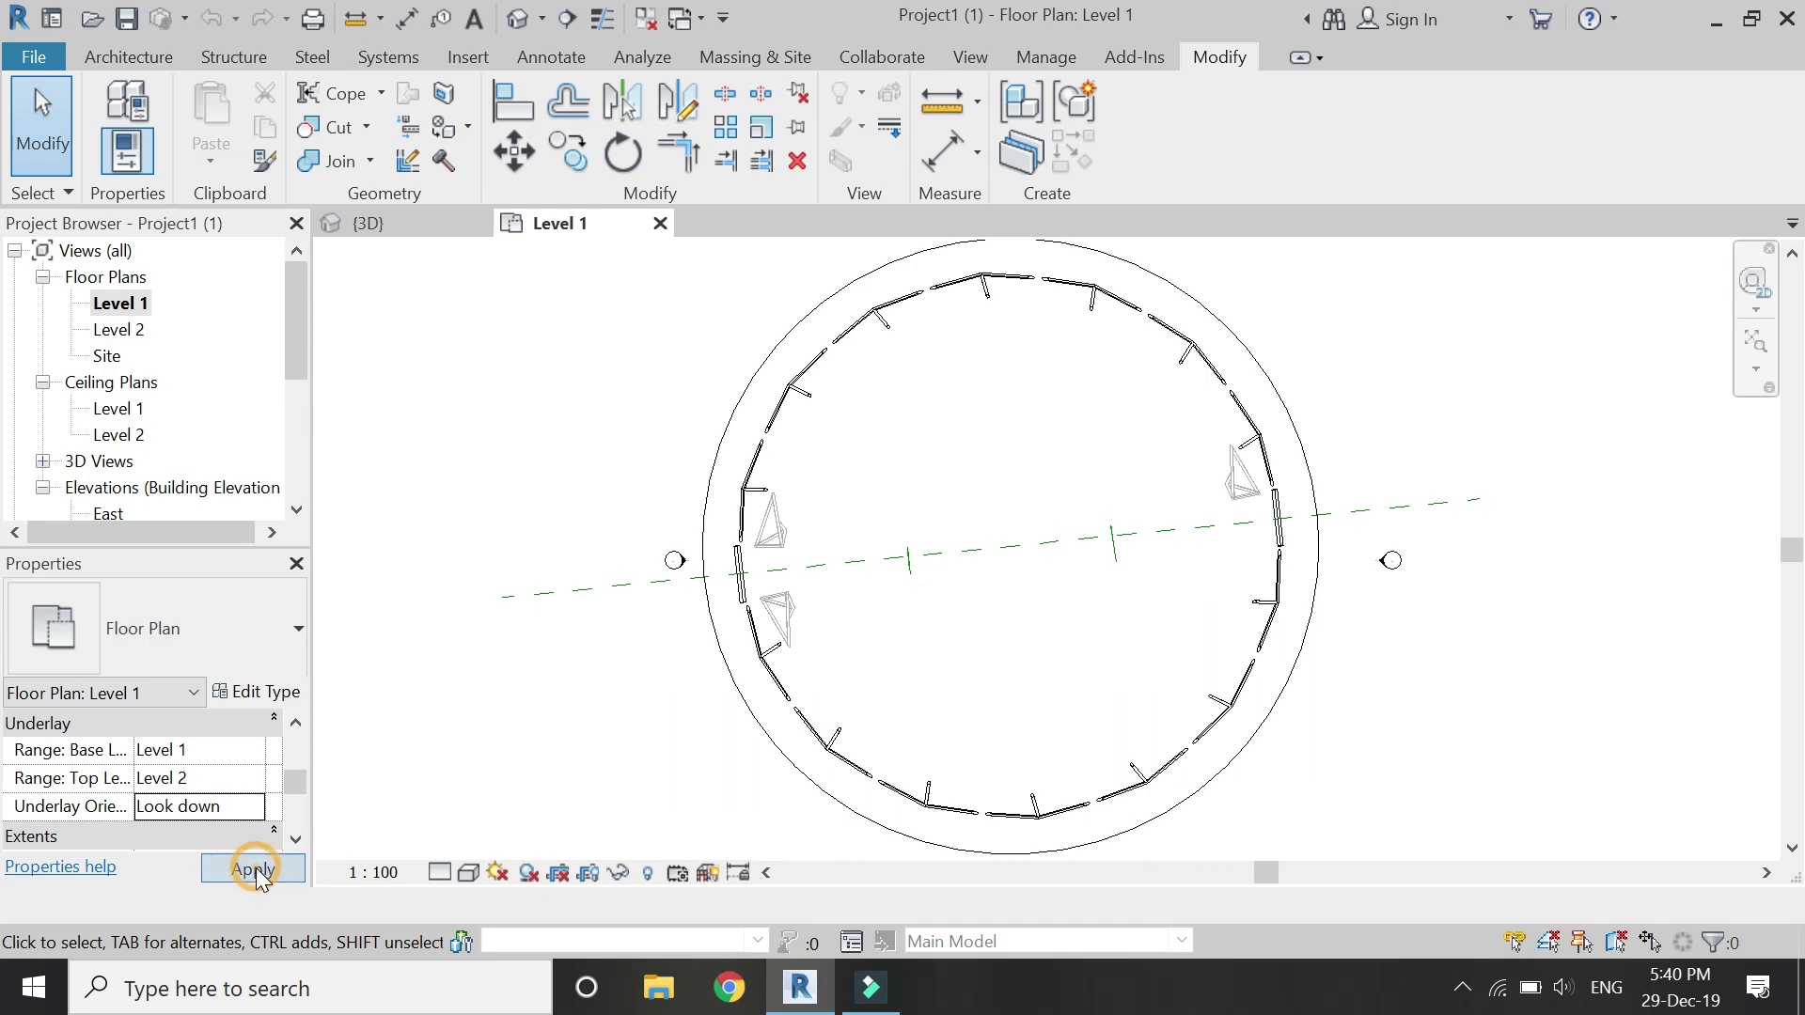
# Set the underlay's top level to Unbounded and apply it to the floor plan.
pyautogui.click(243, 778)
pyautogui.click(256, 778)
pyautogui.click(188, 804)
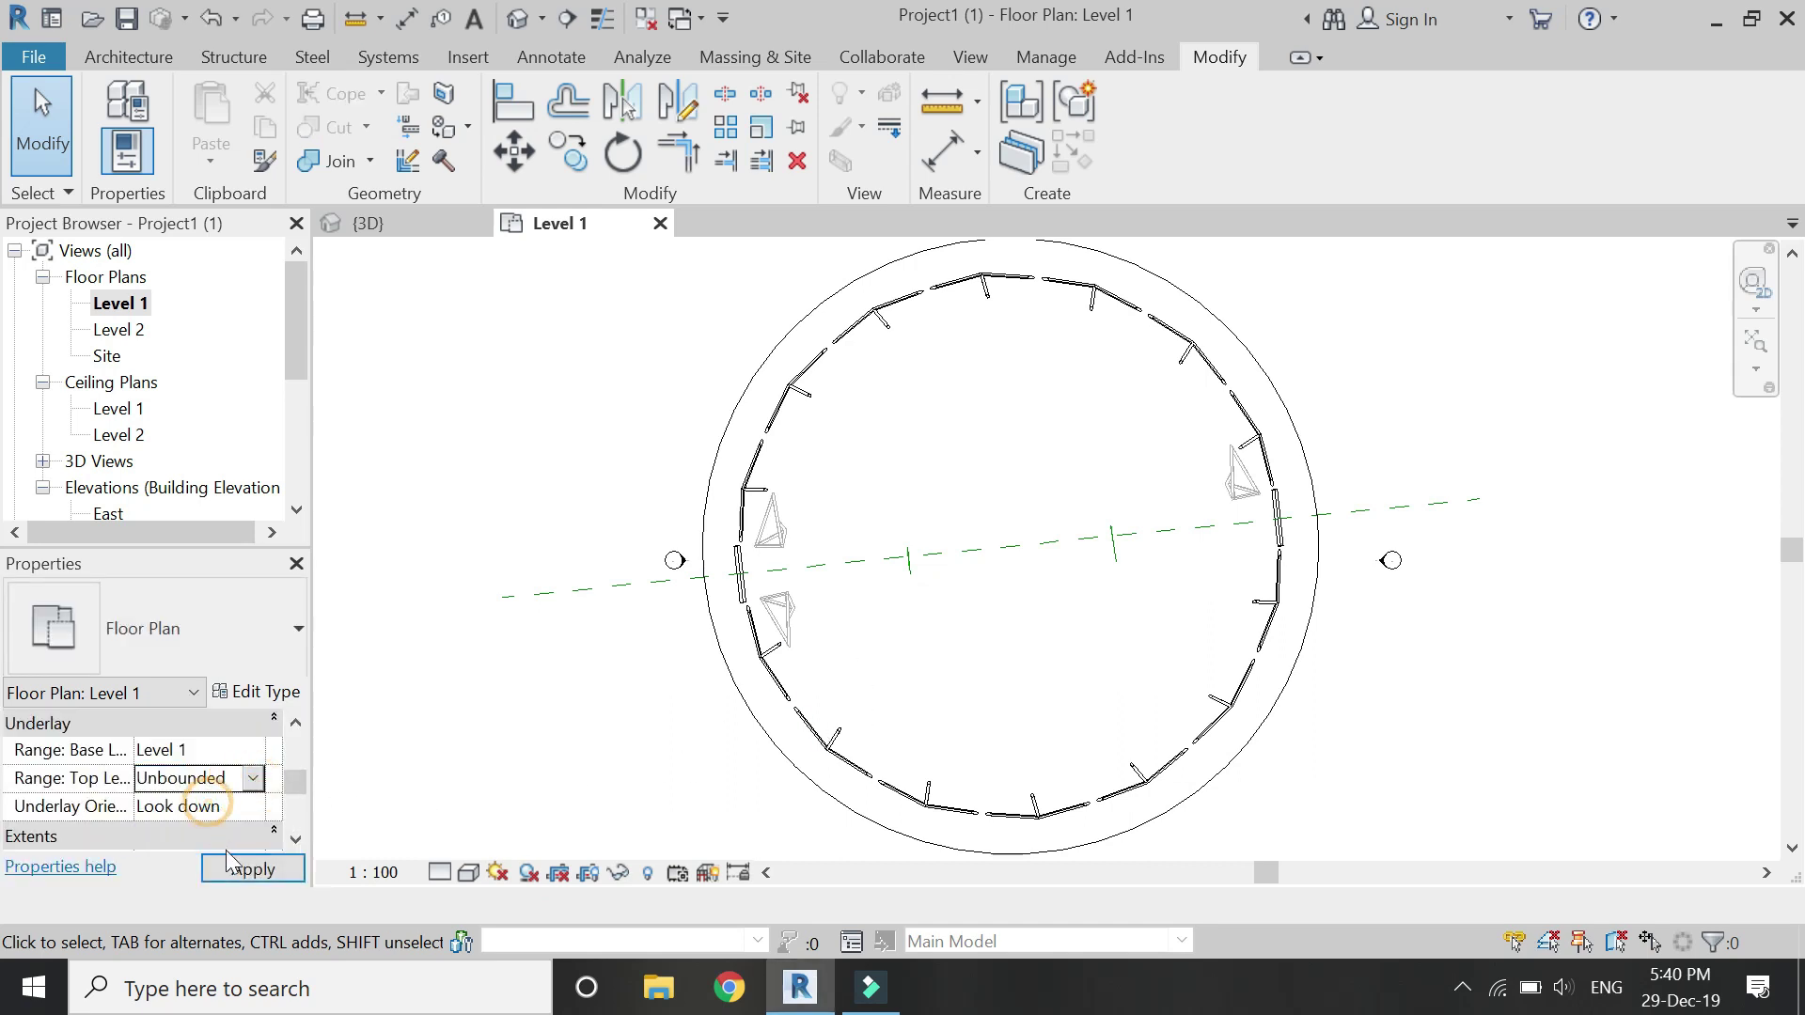
pyautogui.click(242, 870)
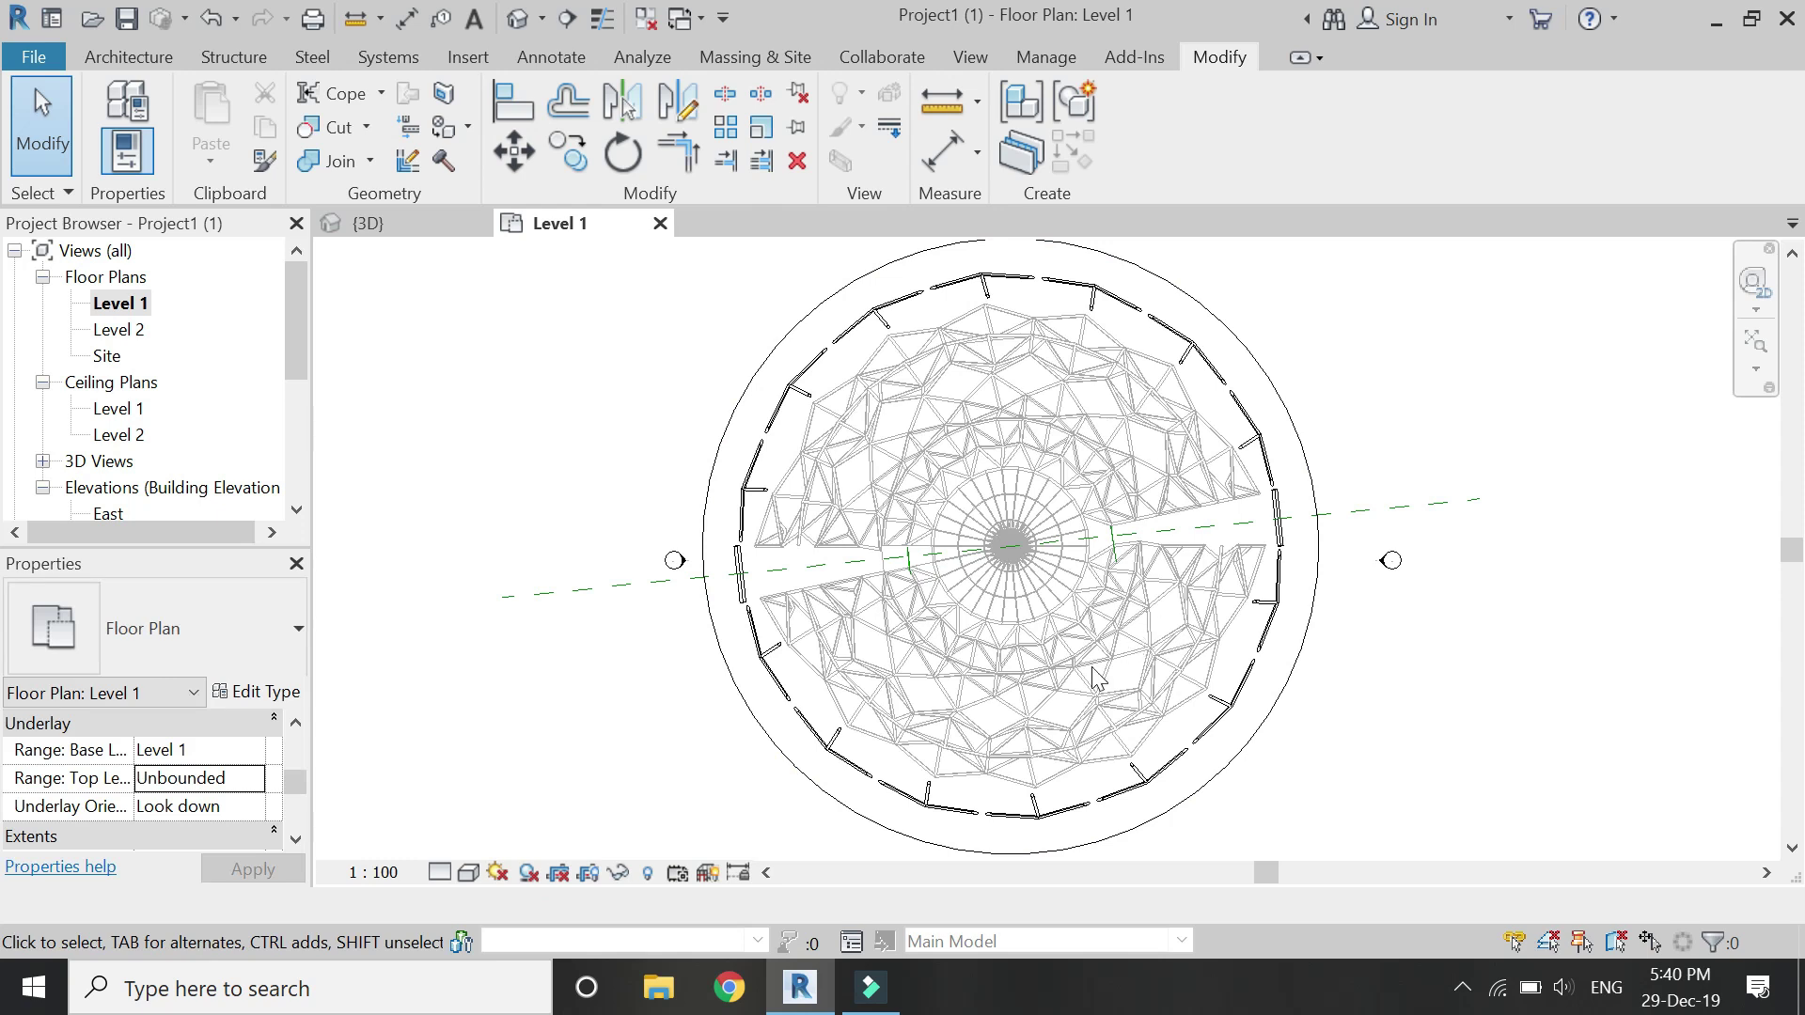
# Open the Visibility/Graphic Overrides for the Level 1 floor plan and locate Generic Models among the model categories.
pyautogui.scroll(10, 1020, 811)
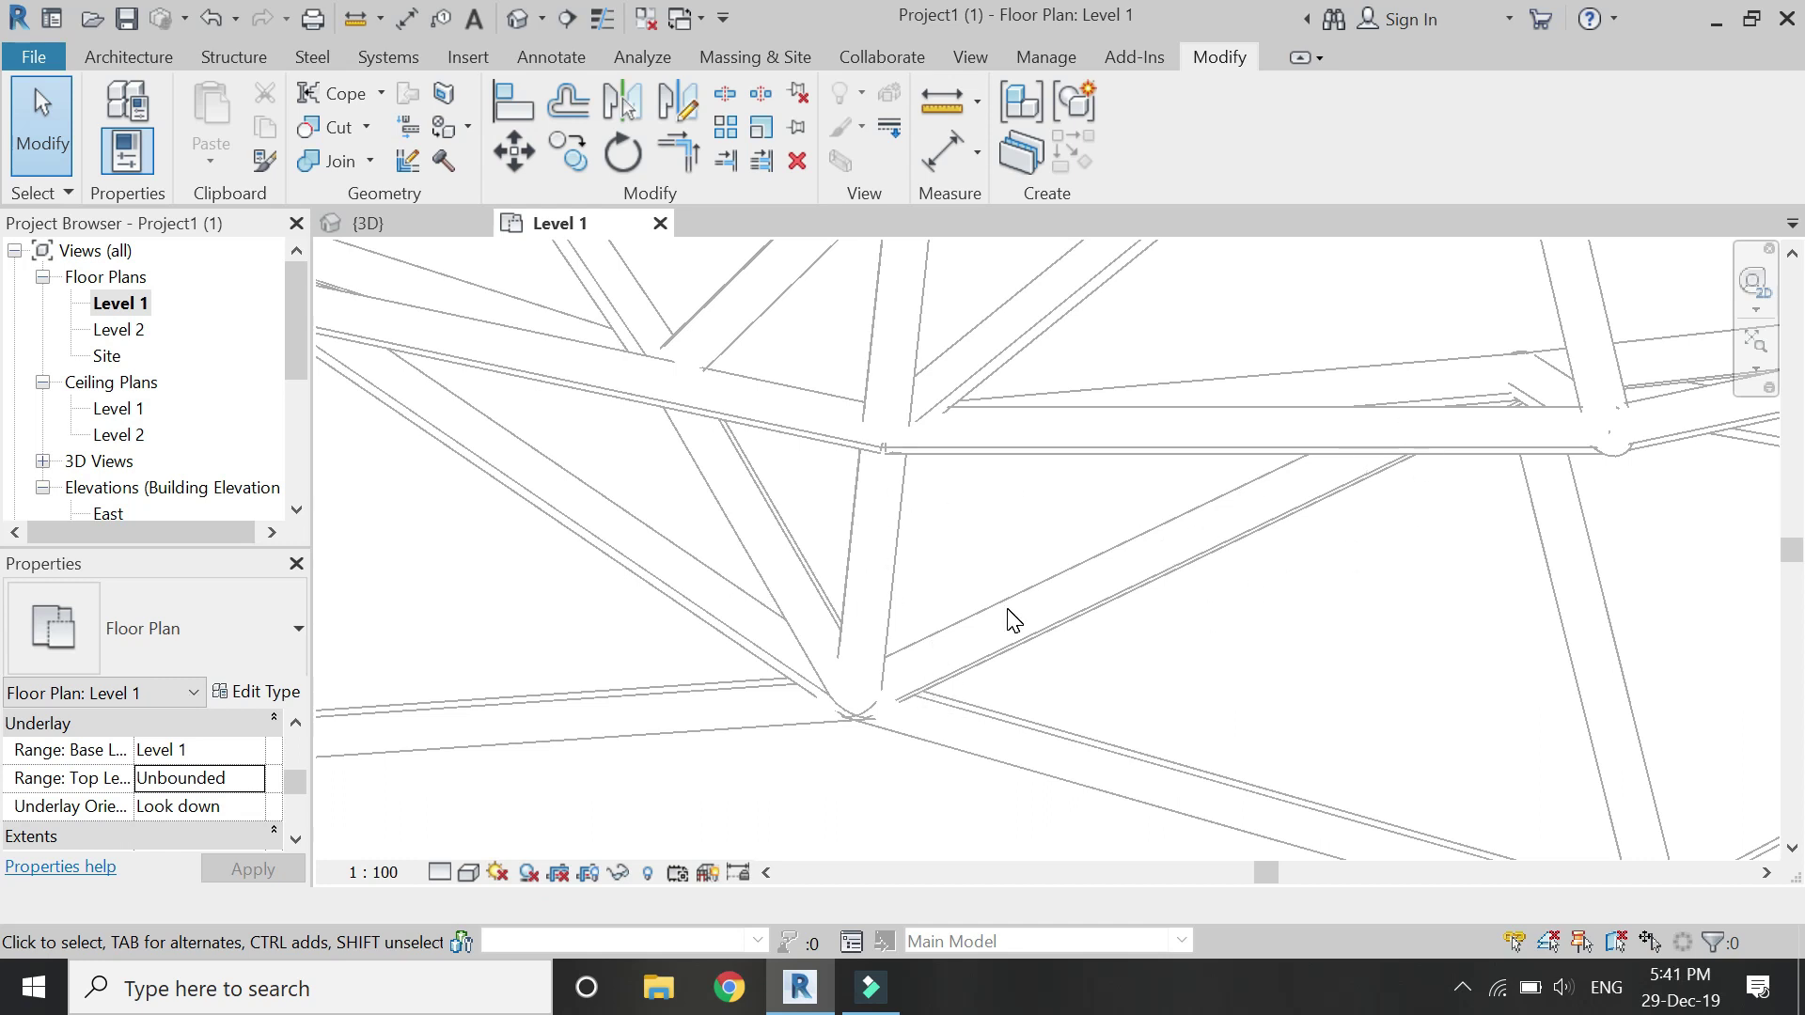
pyautogui.scroll(-5, 1020, 691)
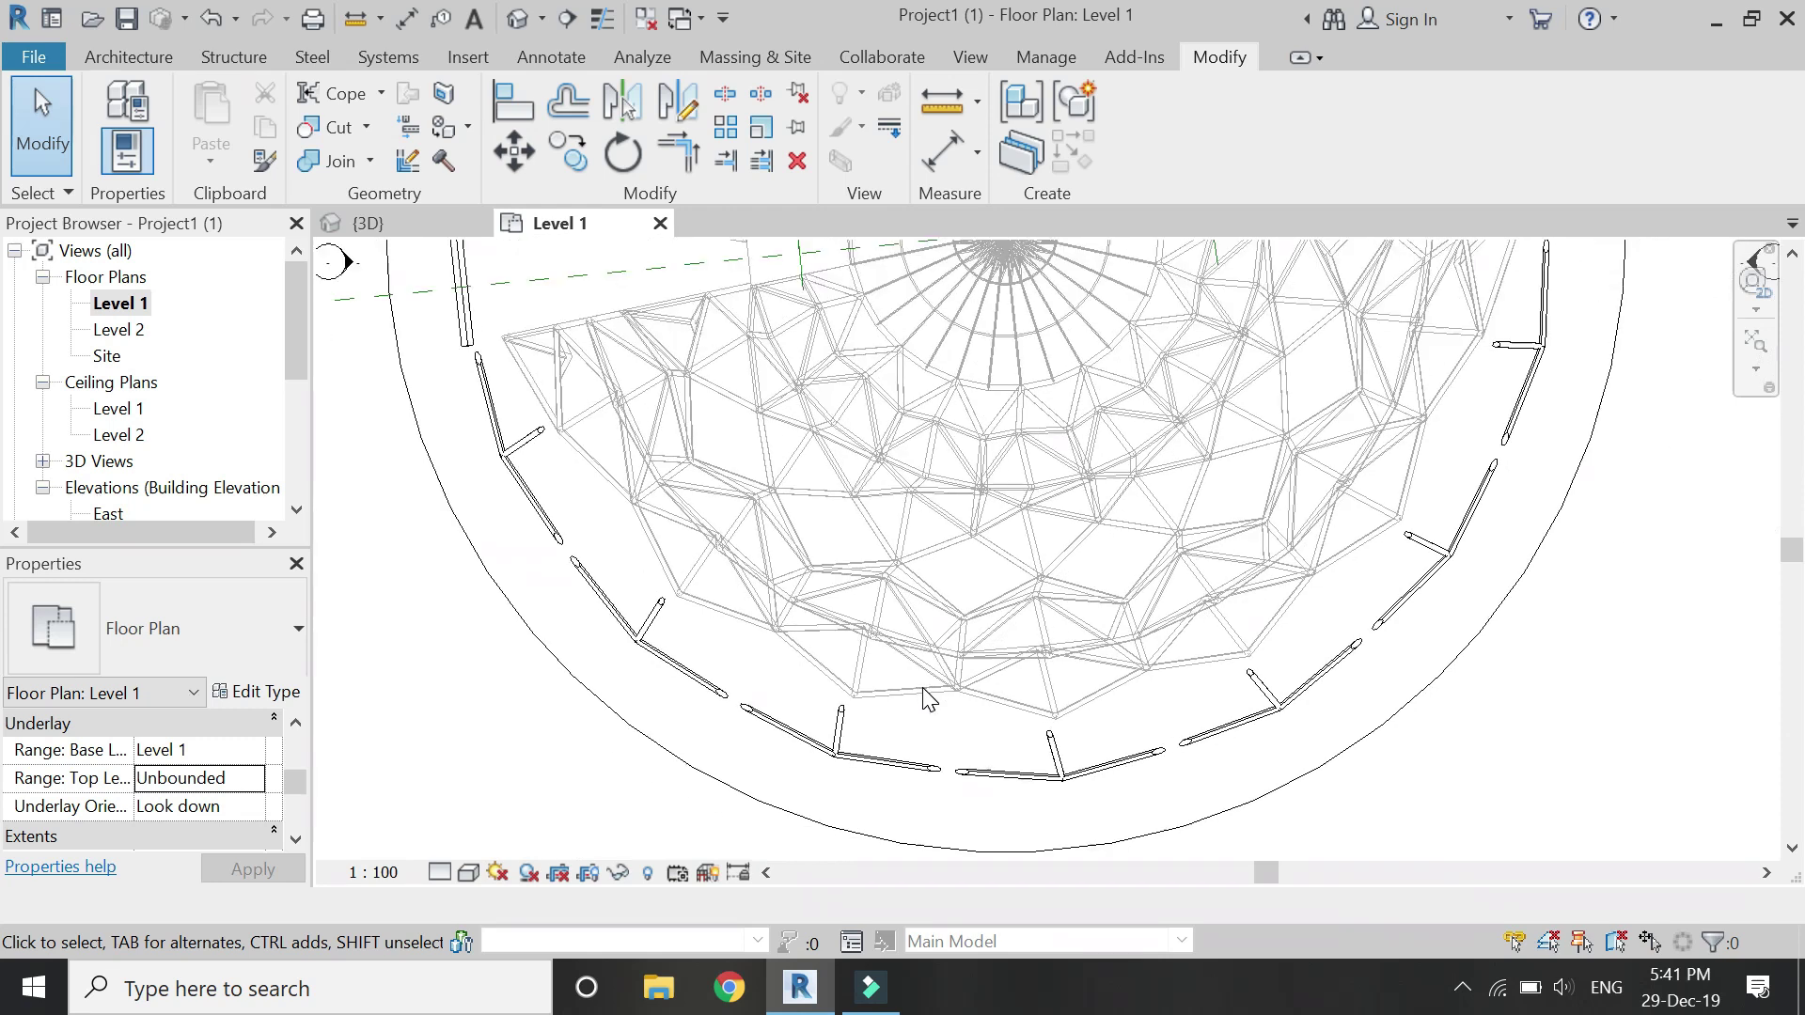
pyautogui.scroll(-4, 927, 695)
pyautogui.scroll(1, 927, 696)
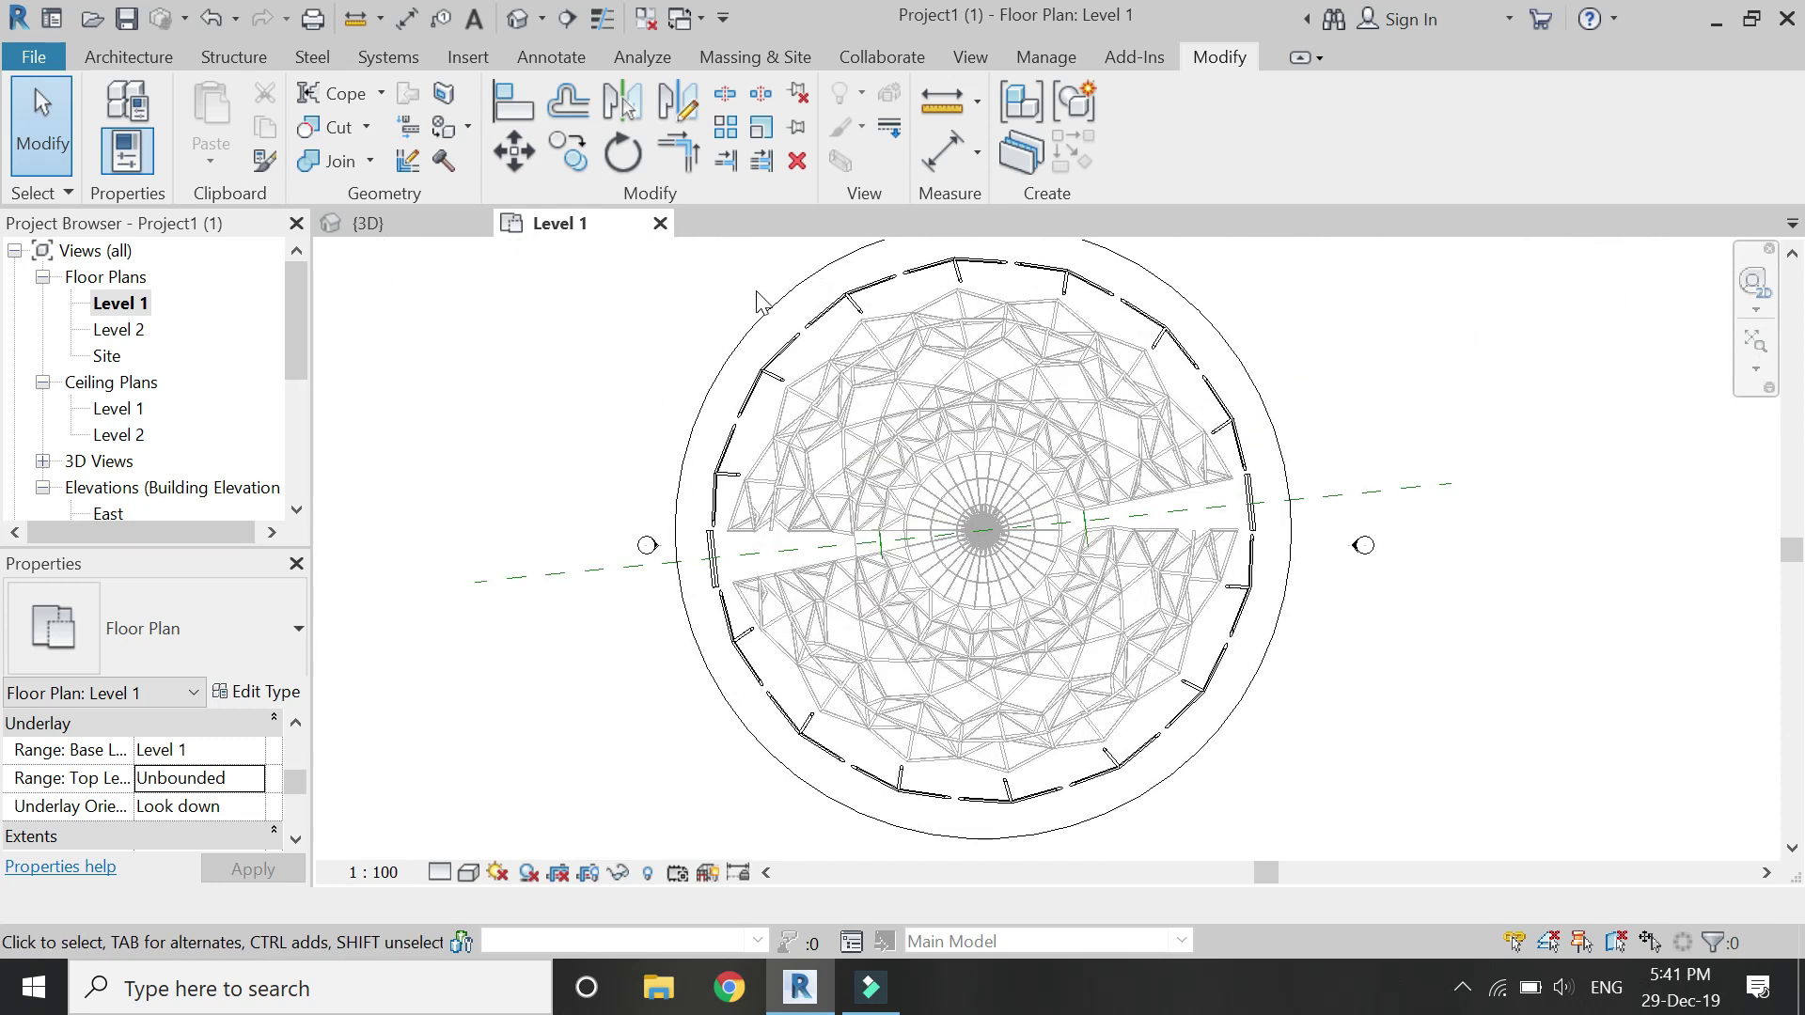
pyautogui.click(978, 59)
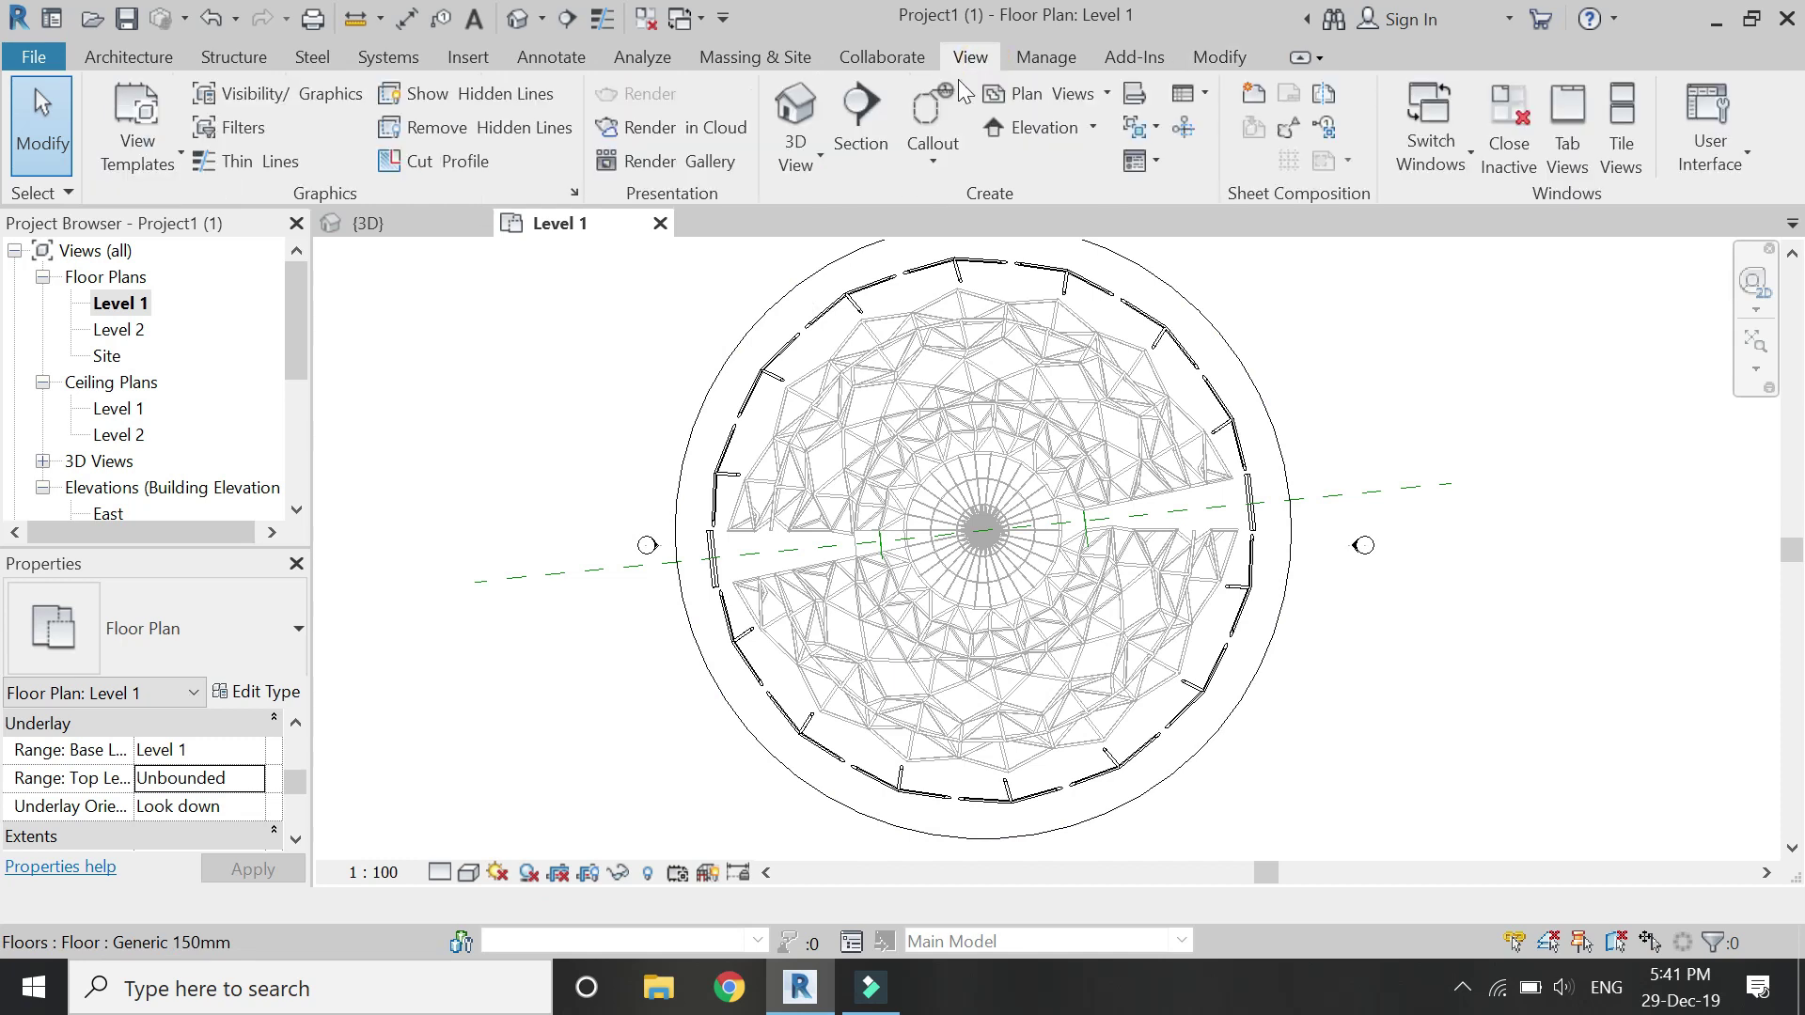
pyautogui.click(336, 94)
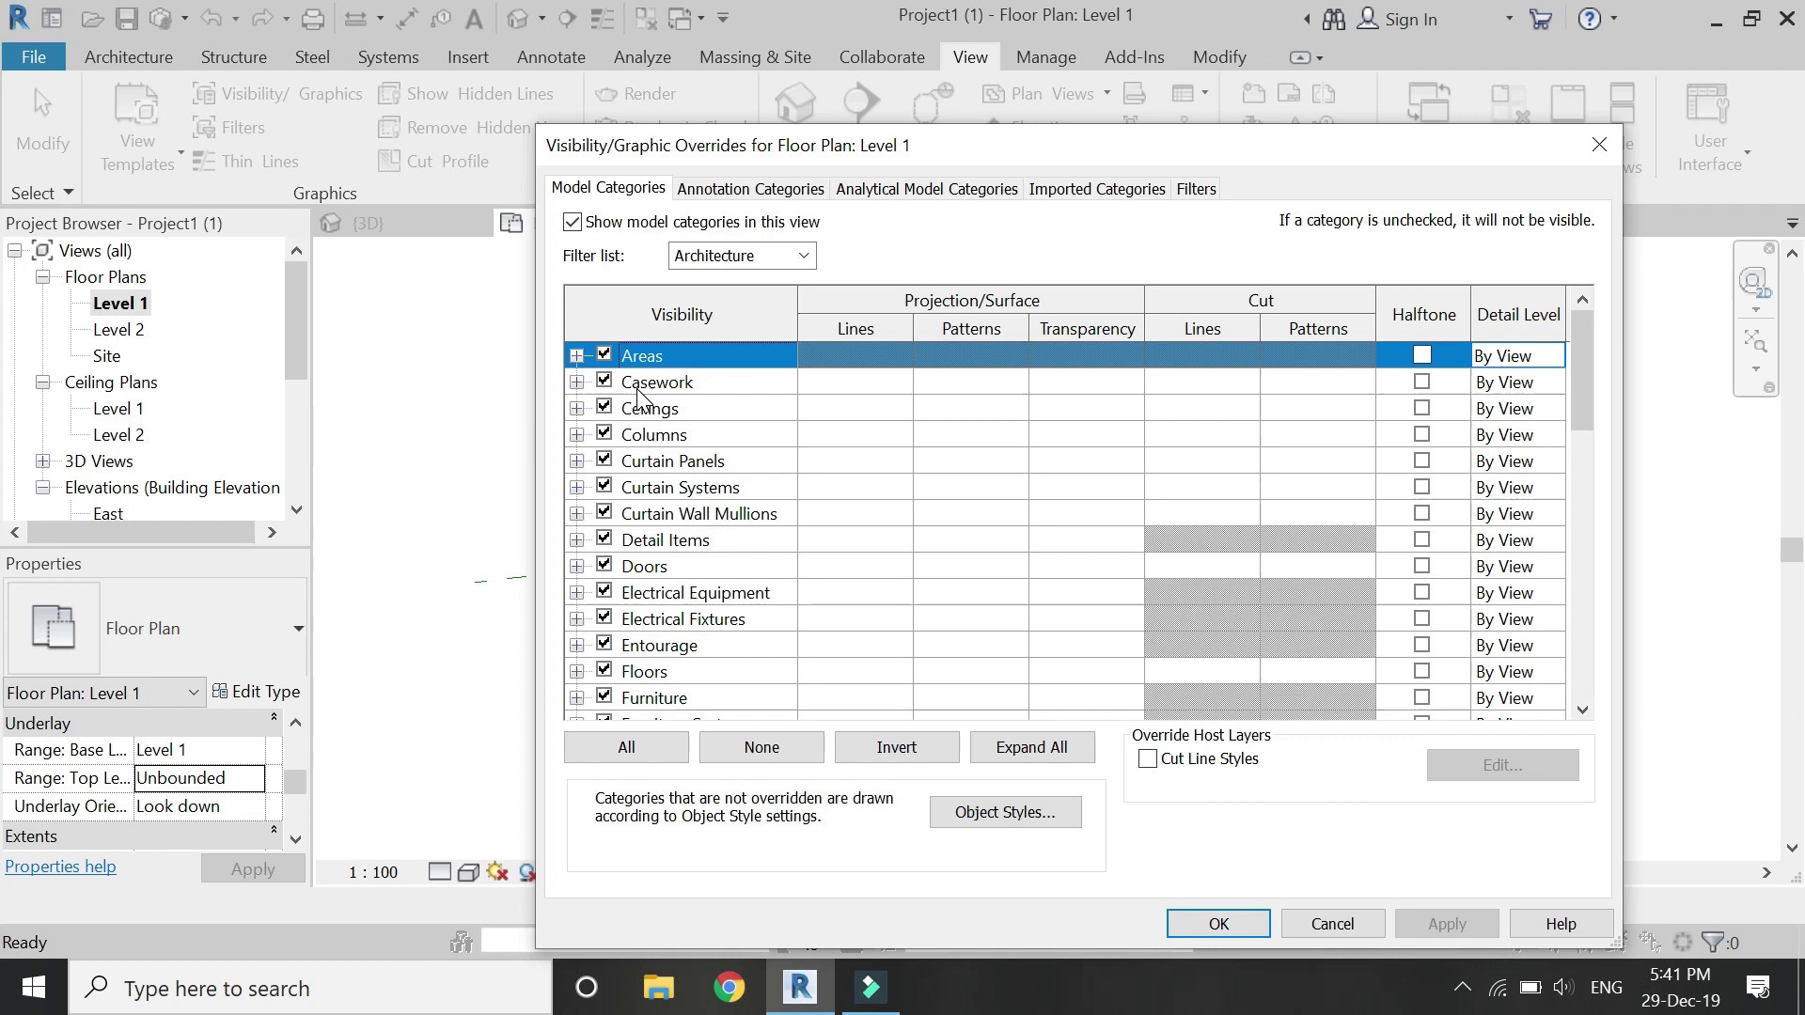
pyautogui.scroll(-2, 658, 663)
pyautogui.scroll(-1, 658, 663)
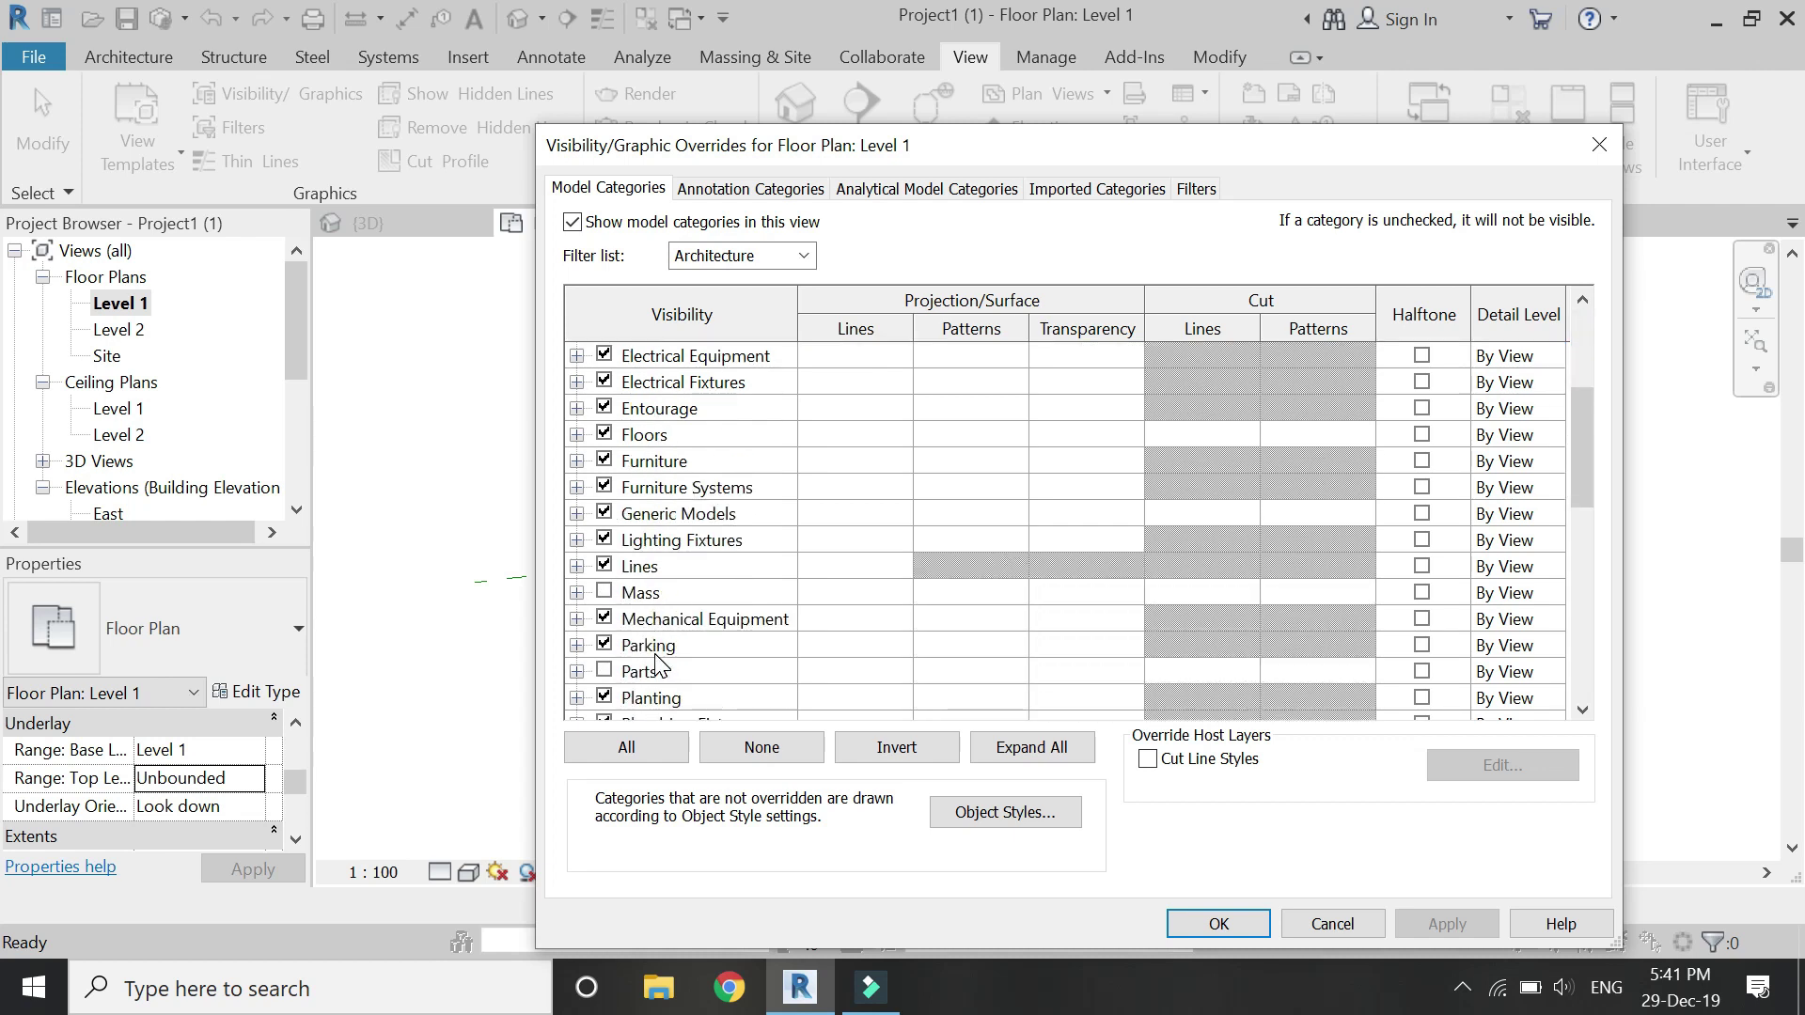
pyautogui.scroll(4, 660, 662)
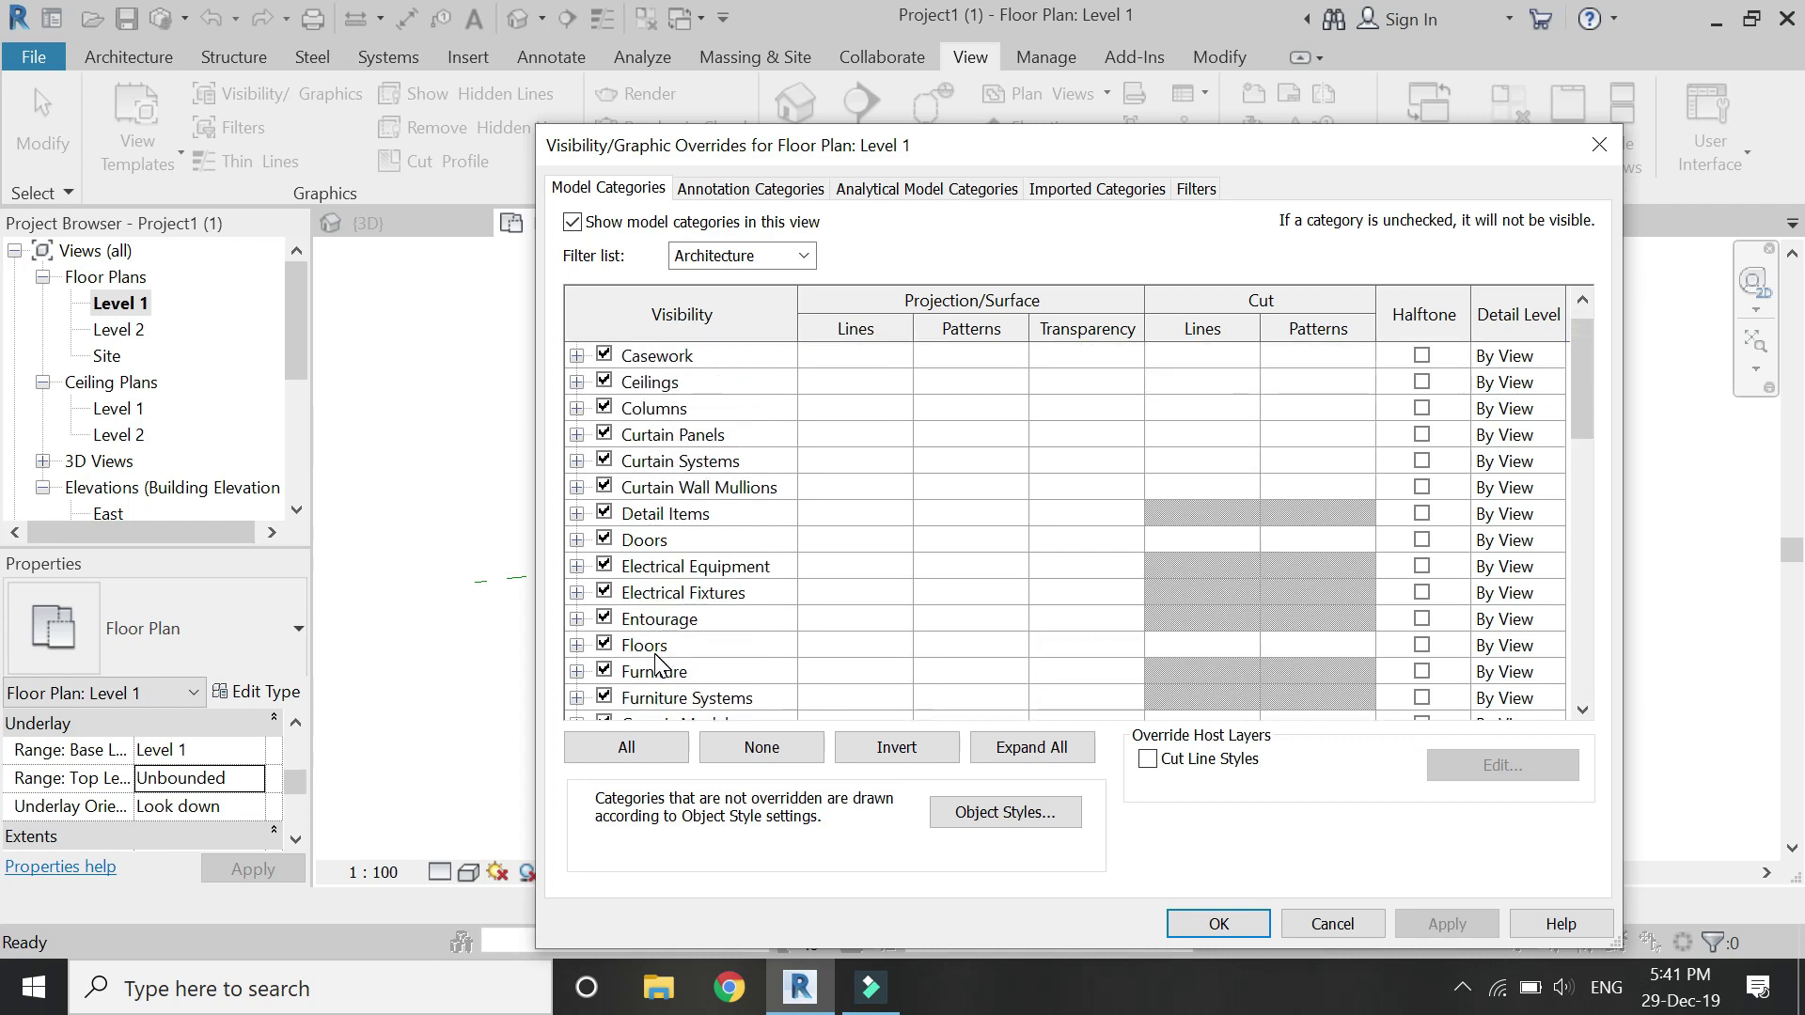
pyautogui.scroll(-1, 656, 540)
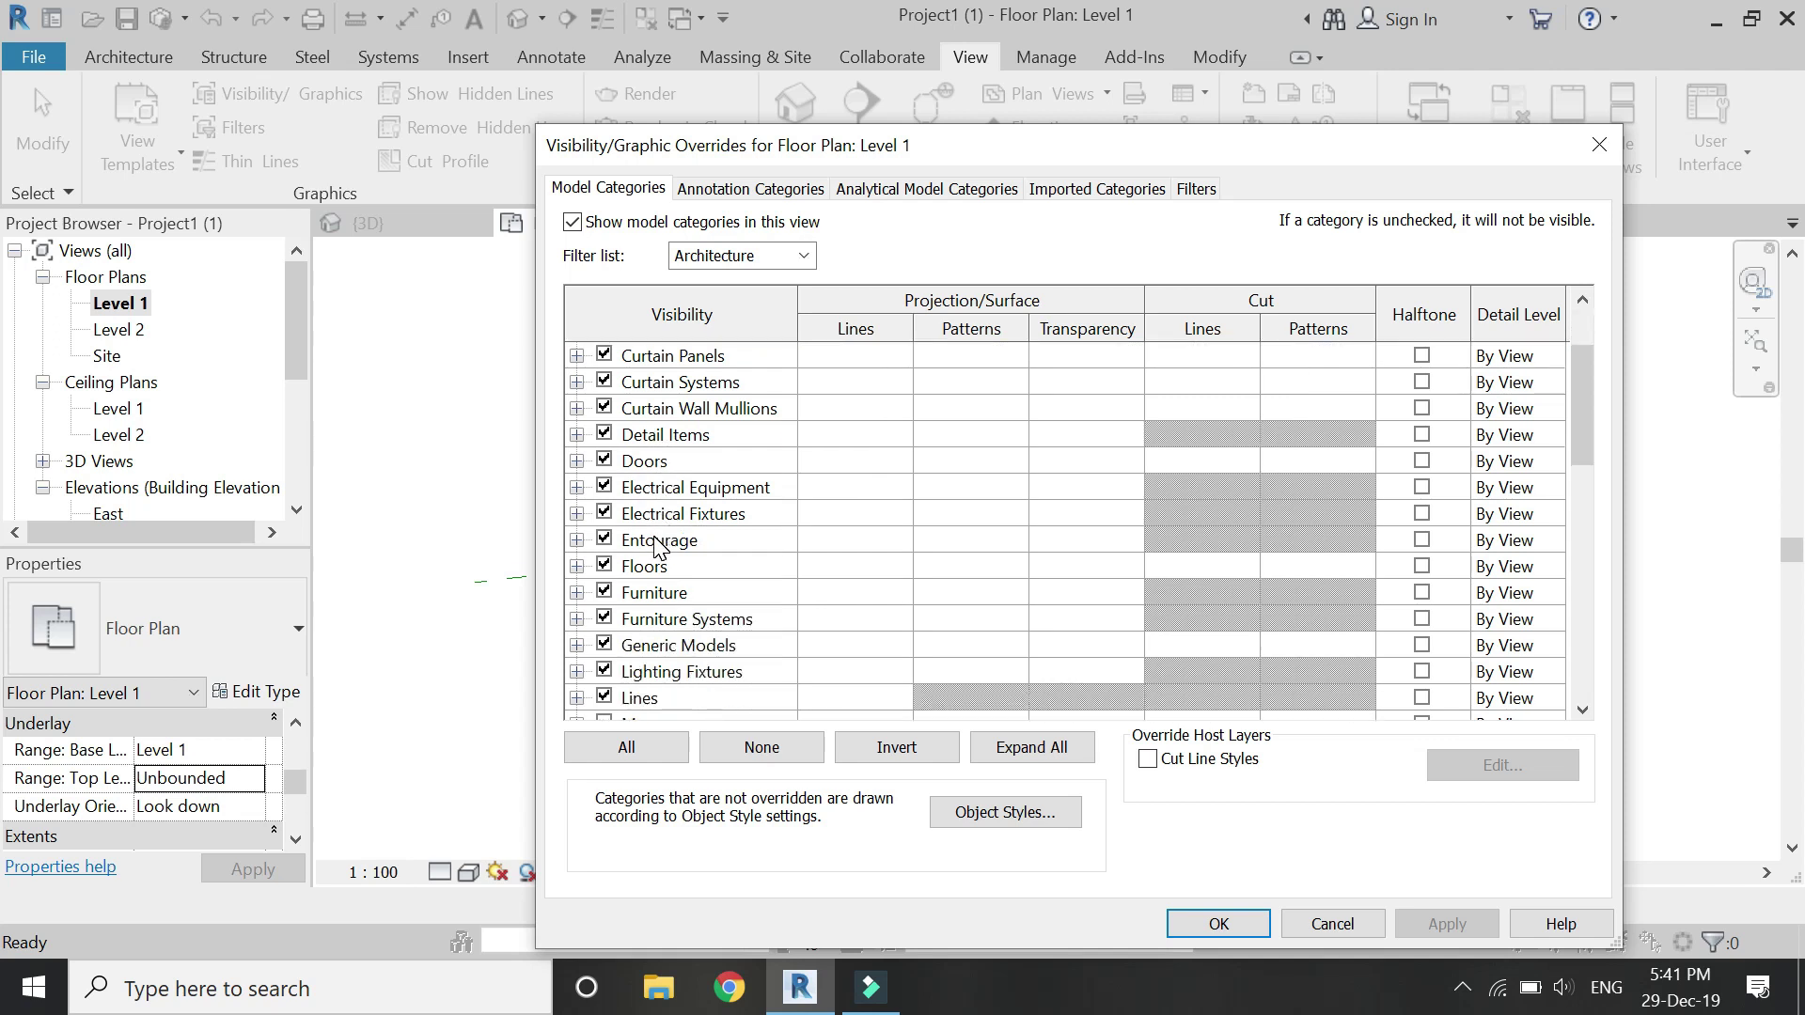
# Hide the Generic Models category in the Level 1 floor plan and apply the change.
pyautogui.click(665, 648)
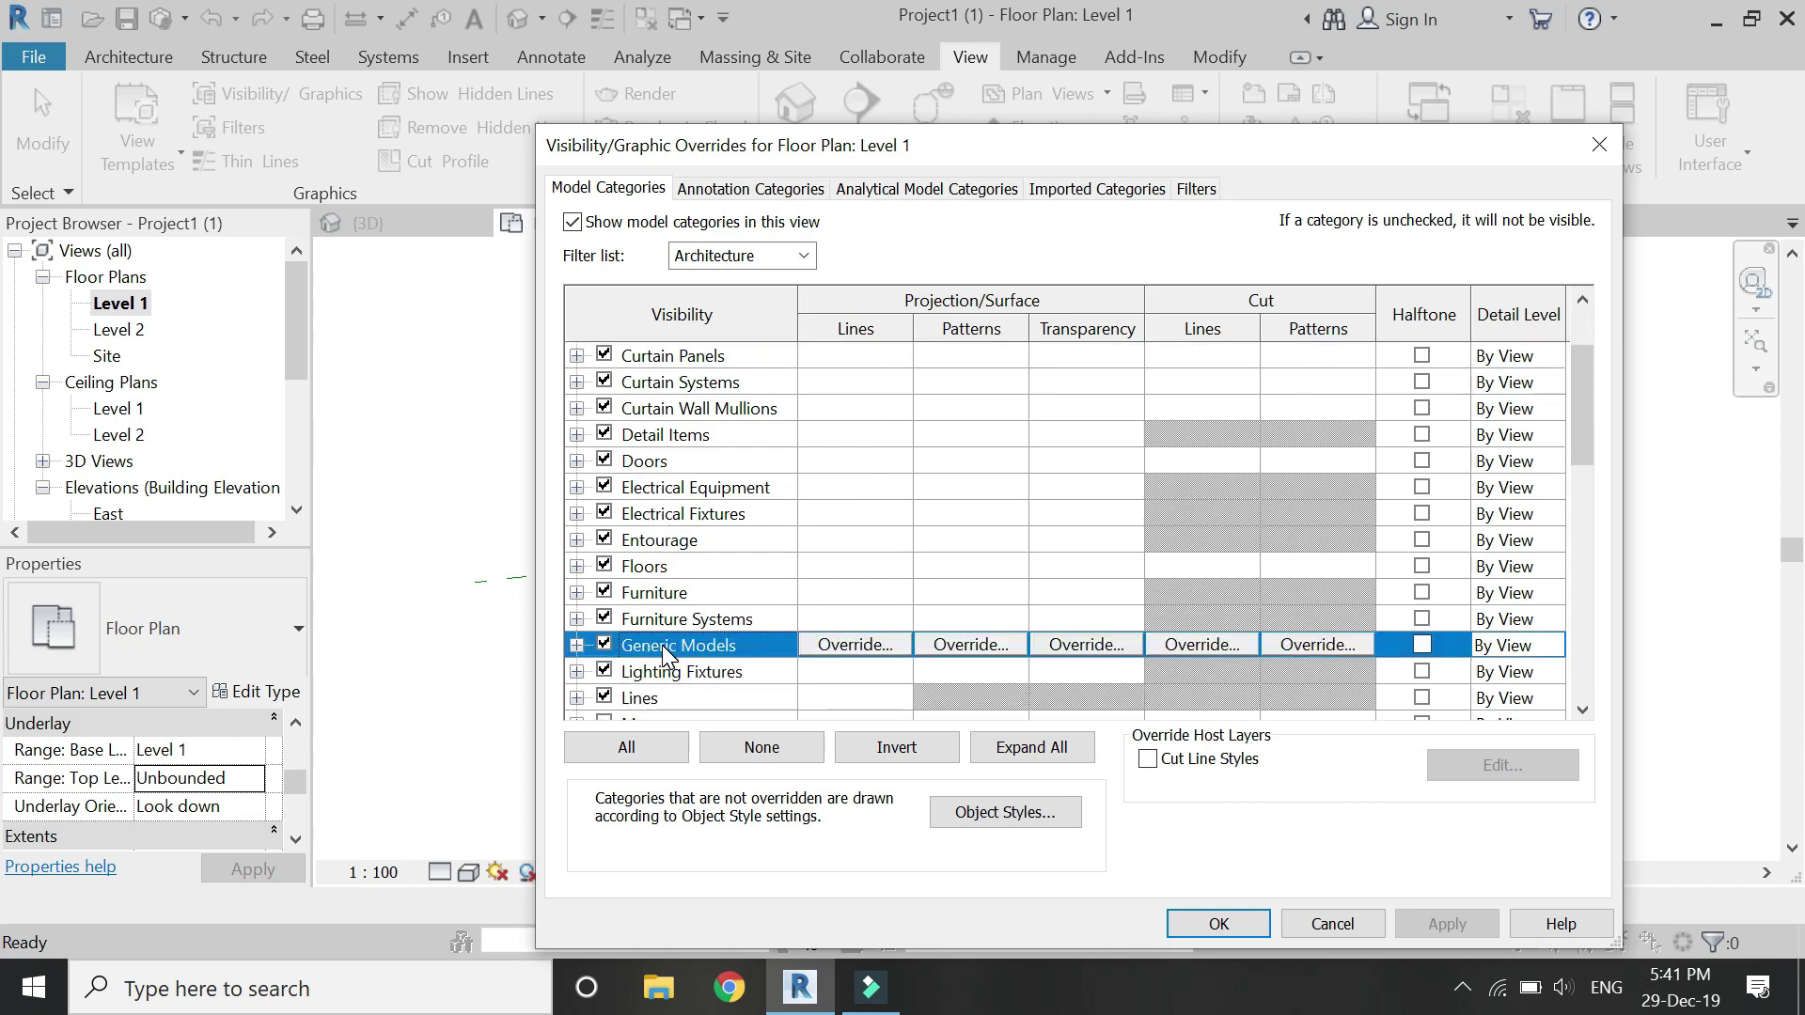
pyautogui.click(604, 644)
pyautogui.click(1445, 924)
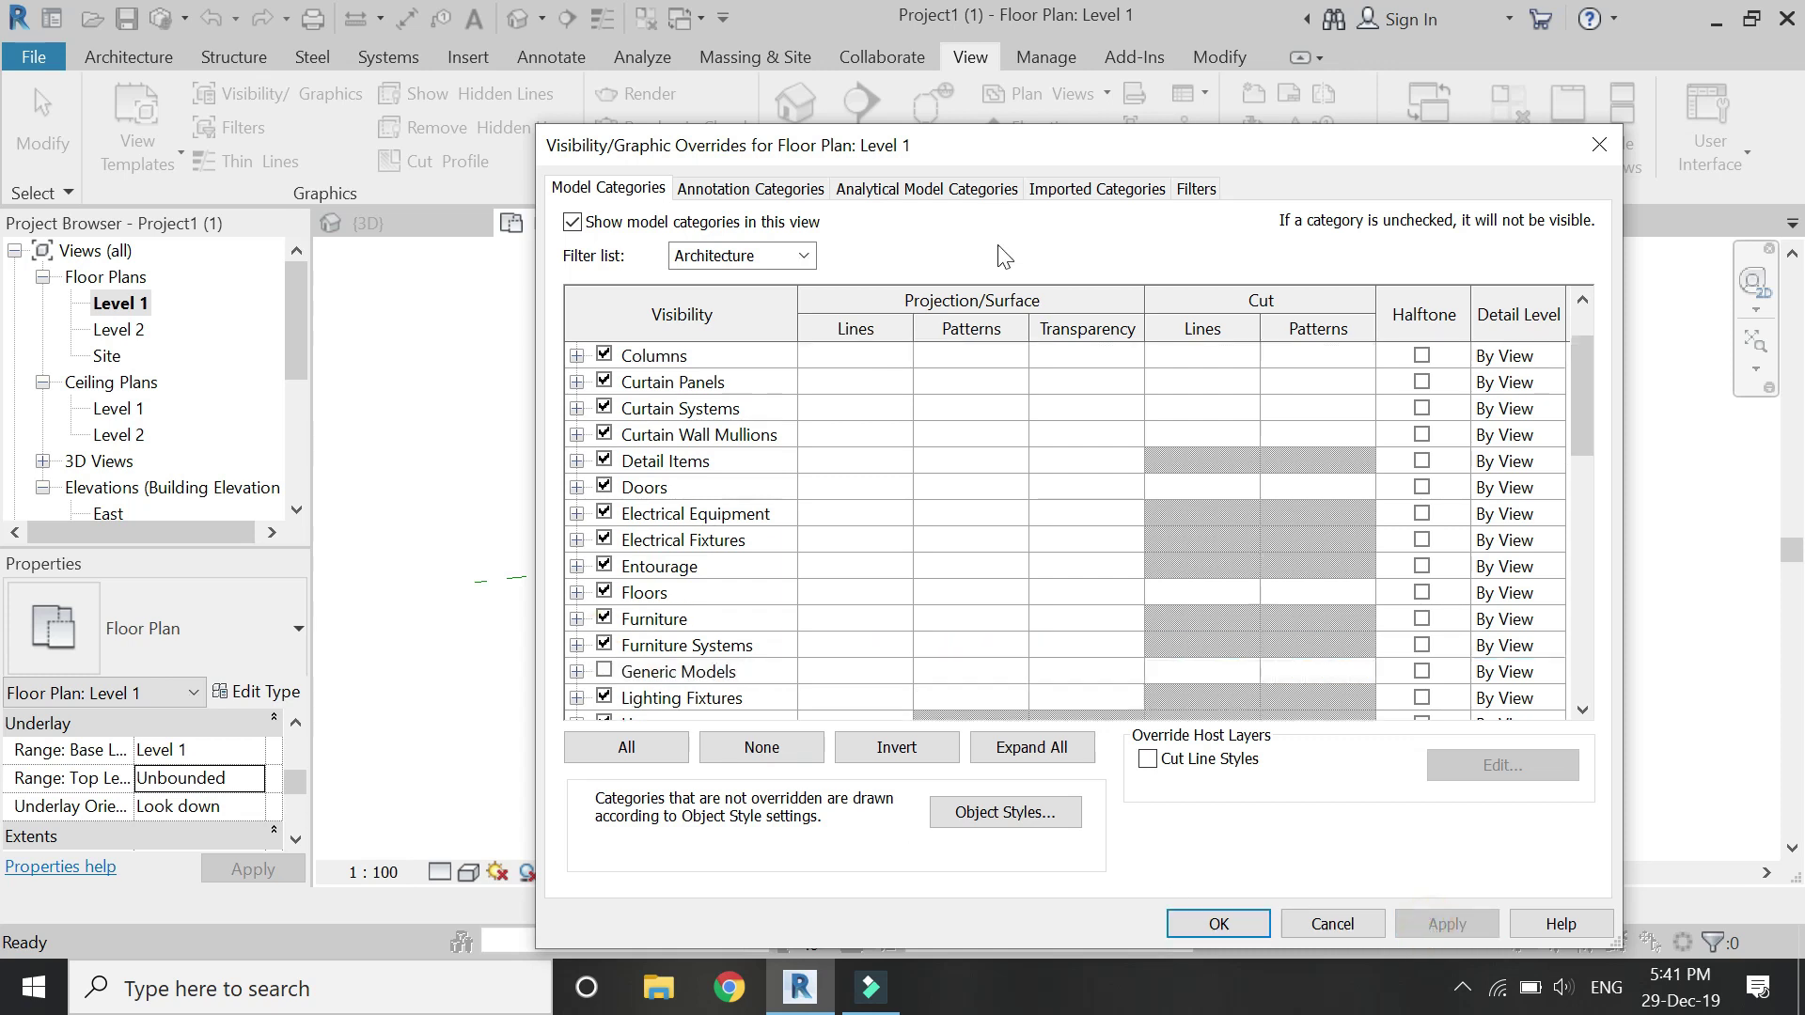
pyautogui.moveTo(1058, 145); pyautogui.dragTo(973, 112)
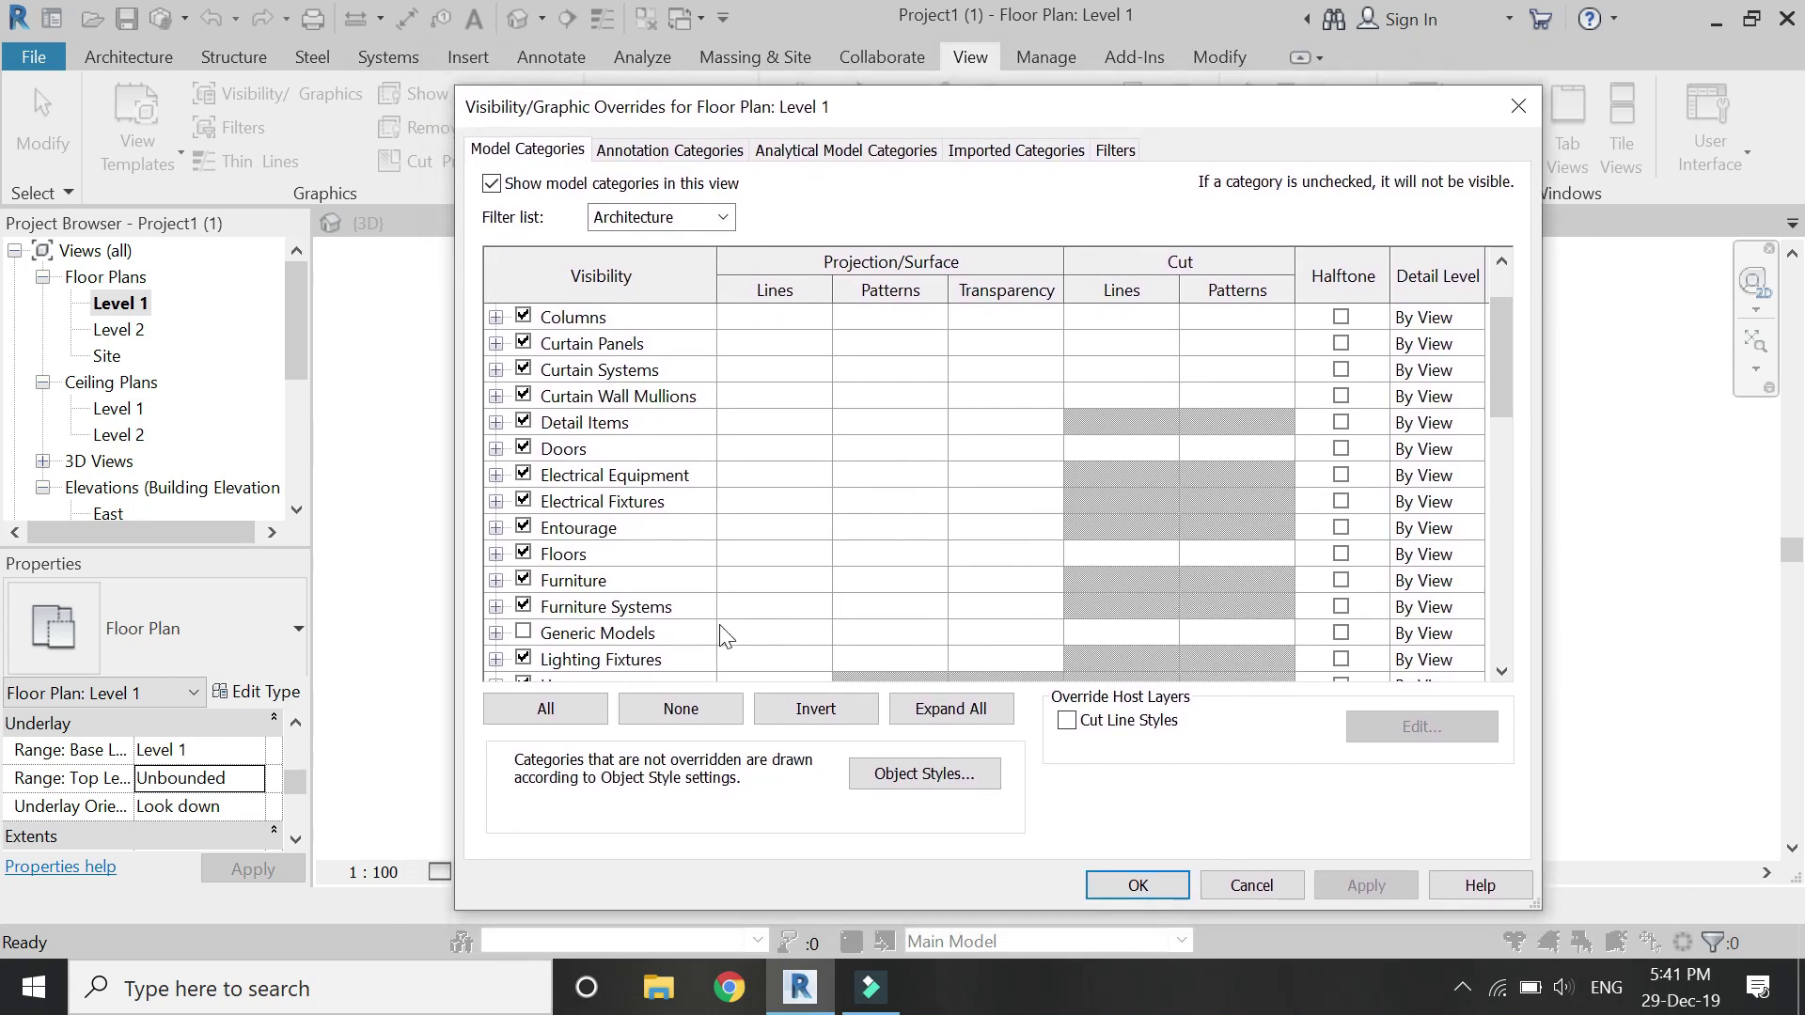
# Make the Generic Models category visible again in the floor plan and apply the change.
pyautogui.click(525, 635)
pyautogui.click(524, 635)
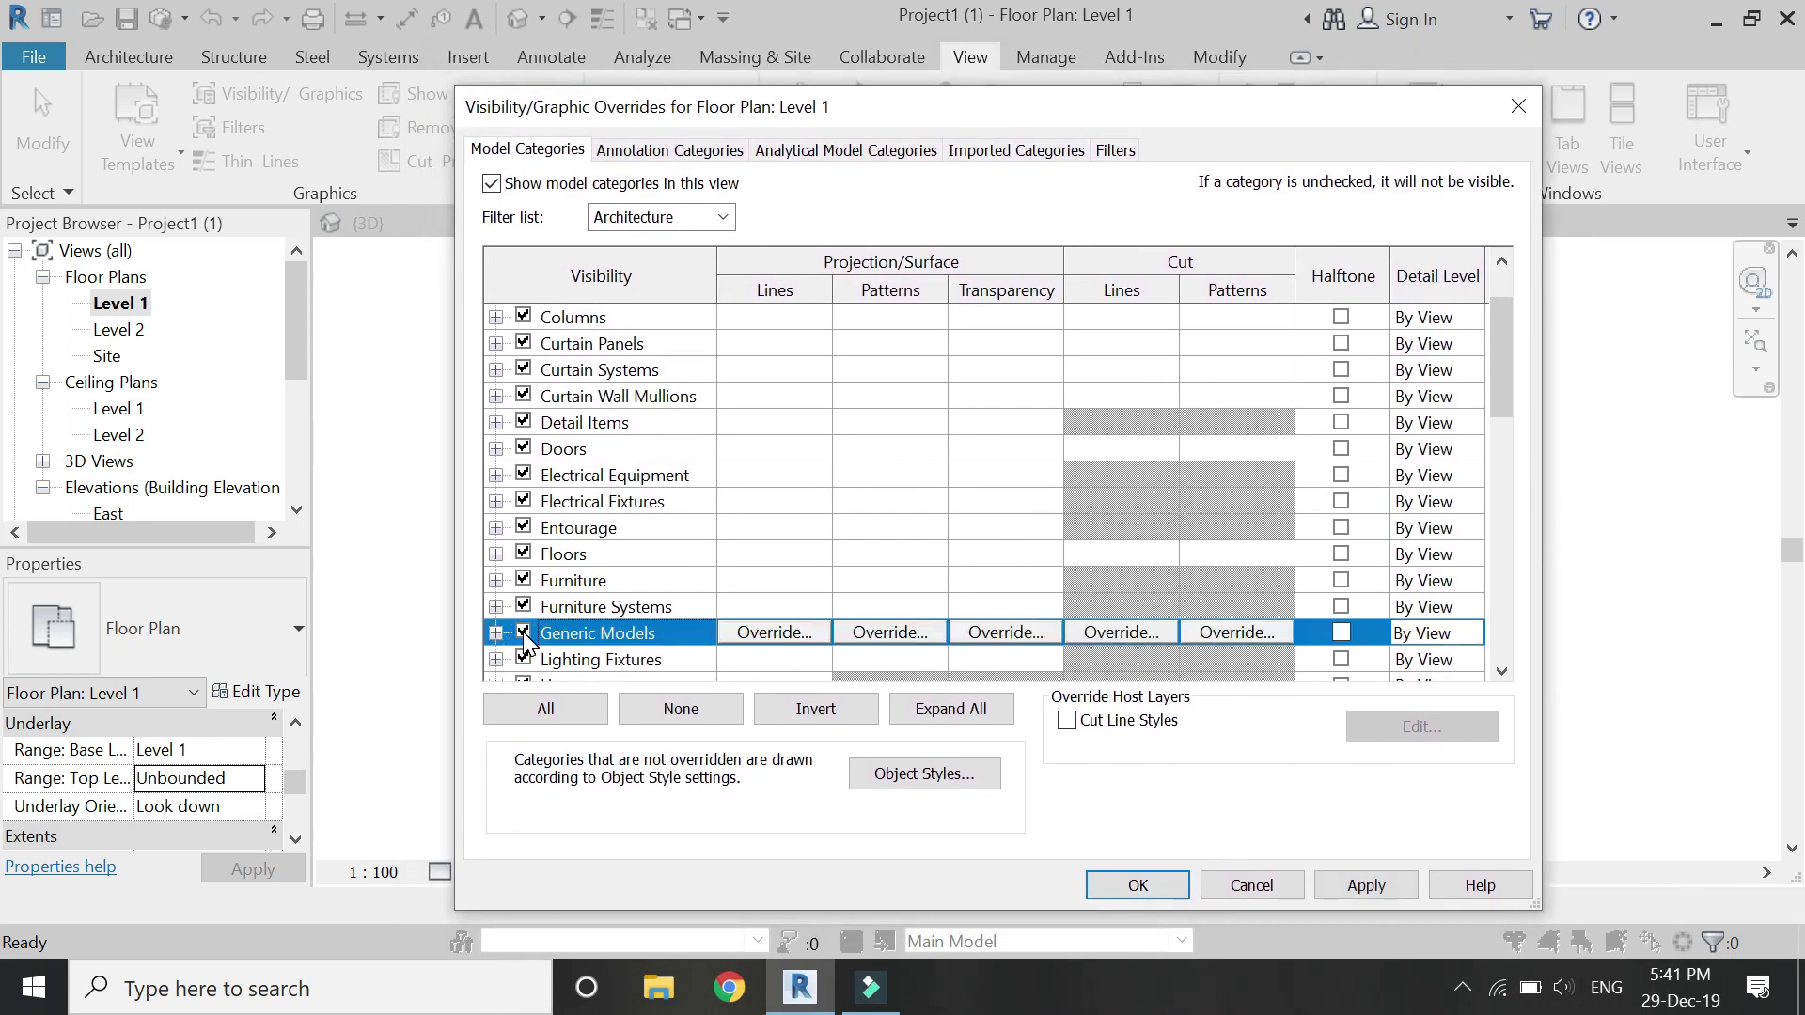
pyautogui.click(1366, 885)
pyautogui.moveTo(1194, 123)
pyautogui.mouseDown()
pyautogui.moveTo(1264, 580)
pyautogui.moveTo(1260, 802)
pyautogui.moveTo(1289, 423)
pyautogui.moveTo(1232, 87)
pyautogui.moveTo(1216, 119)
pyautogui.mouseUp()
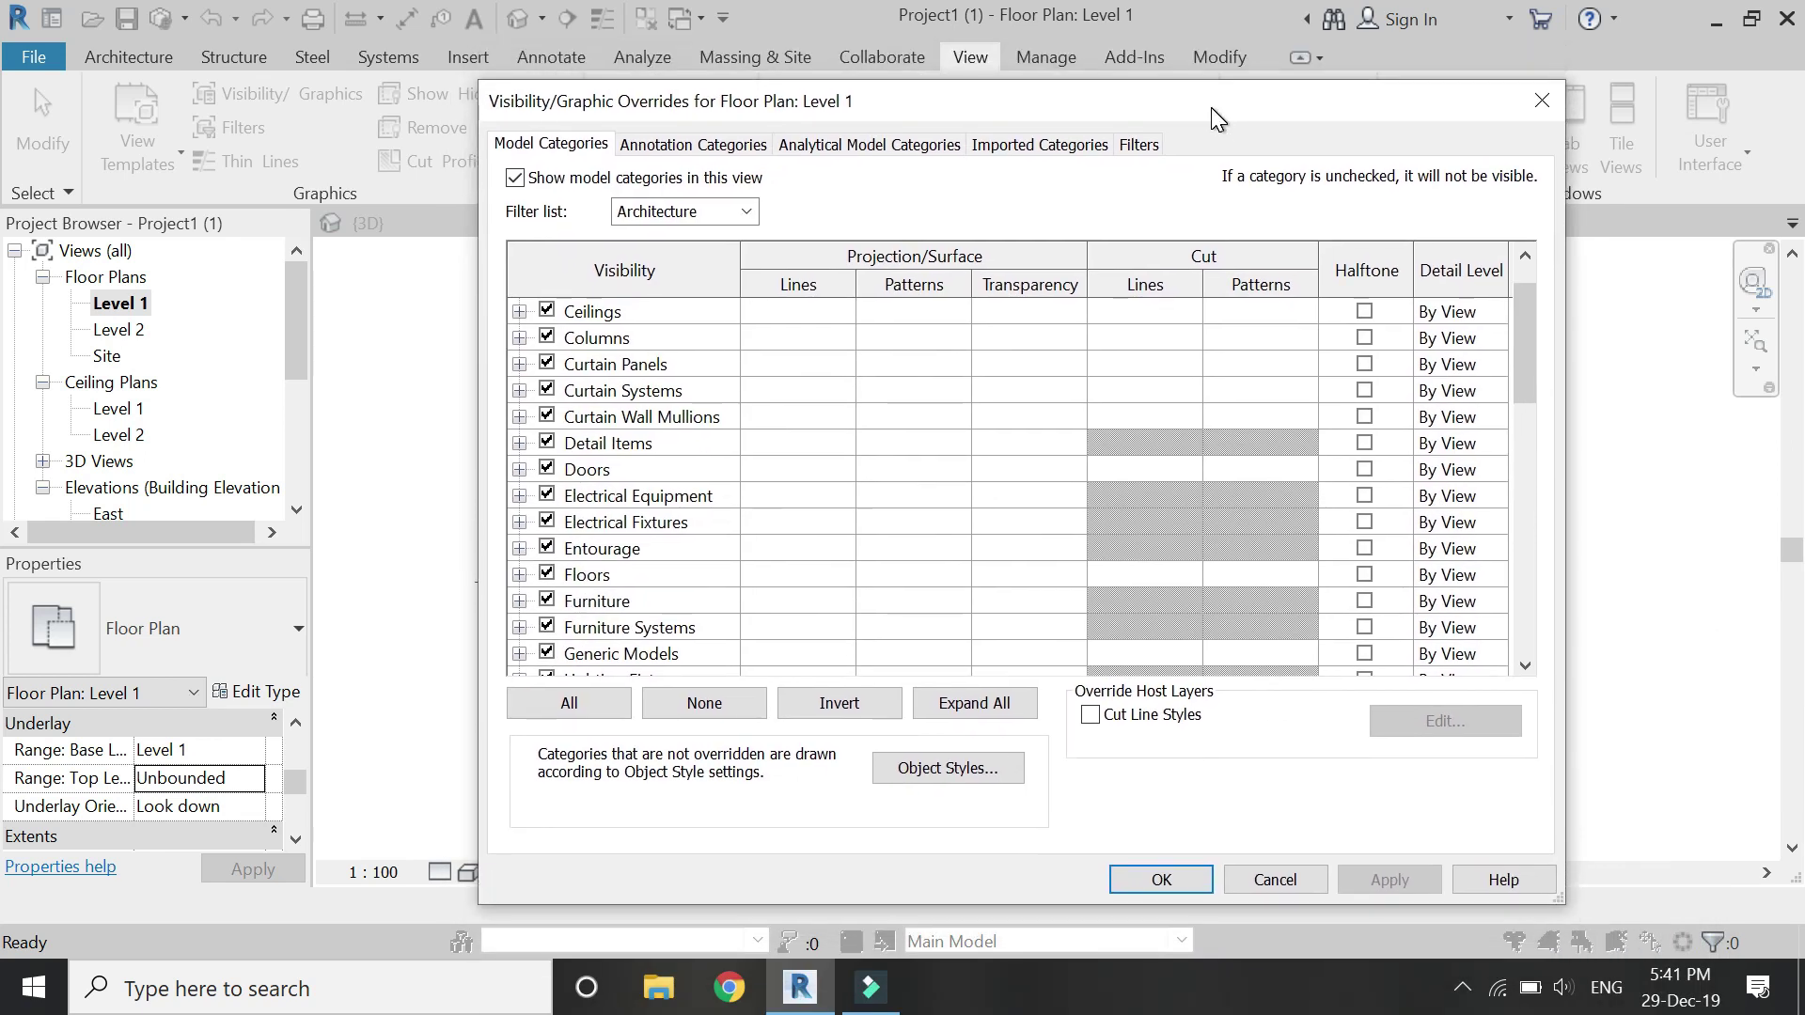
# Override the projection line pattern of the Generic Models category with Aligning Line.
pyautogui.scroll(-1, 840, 606)
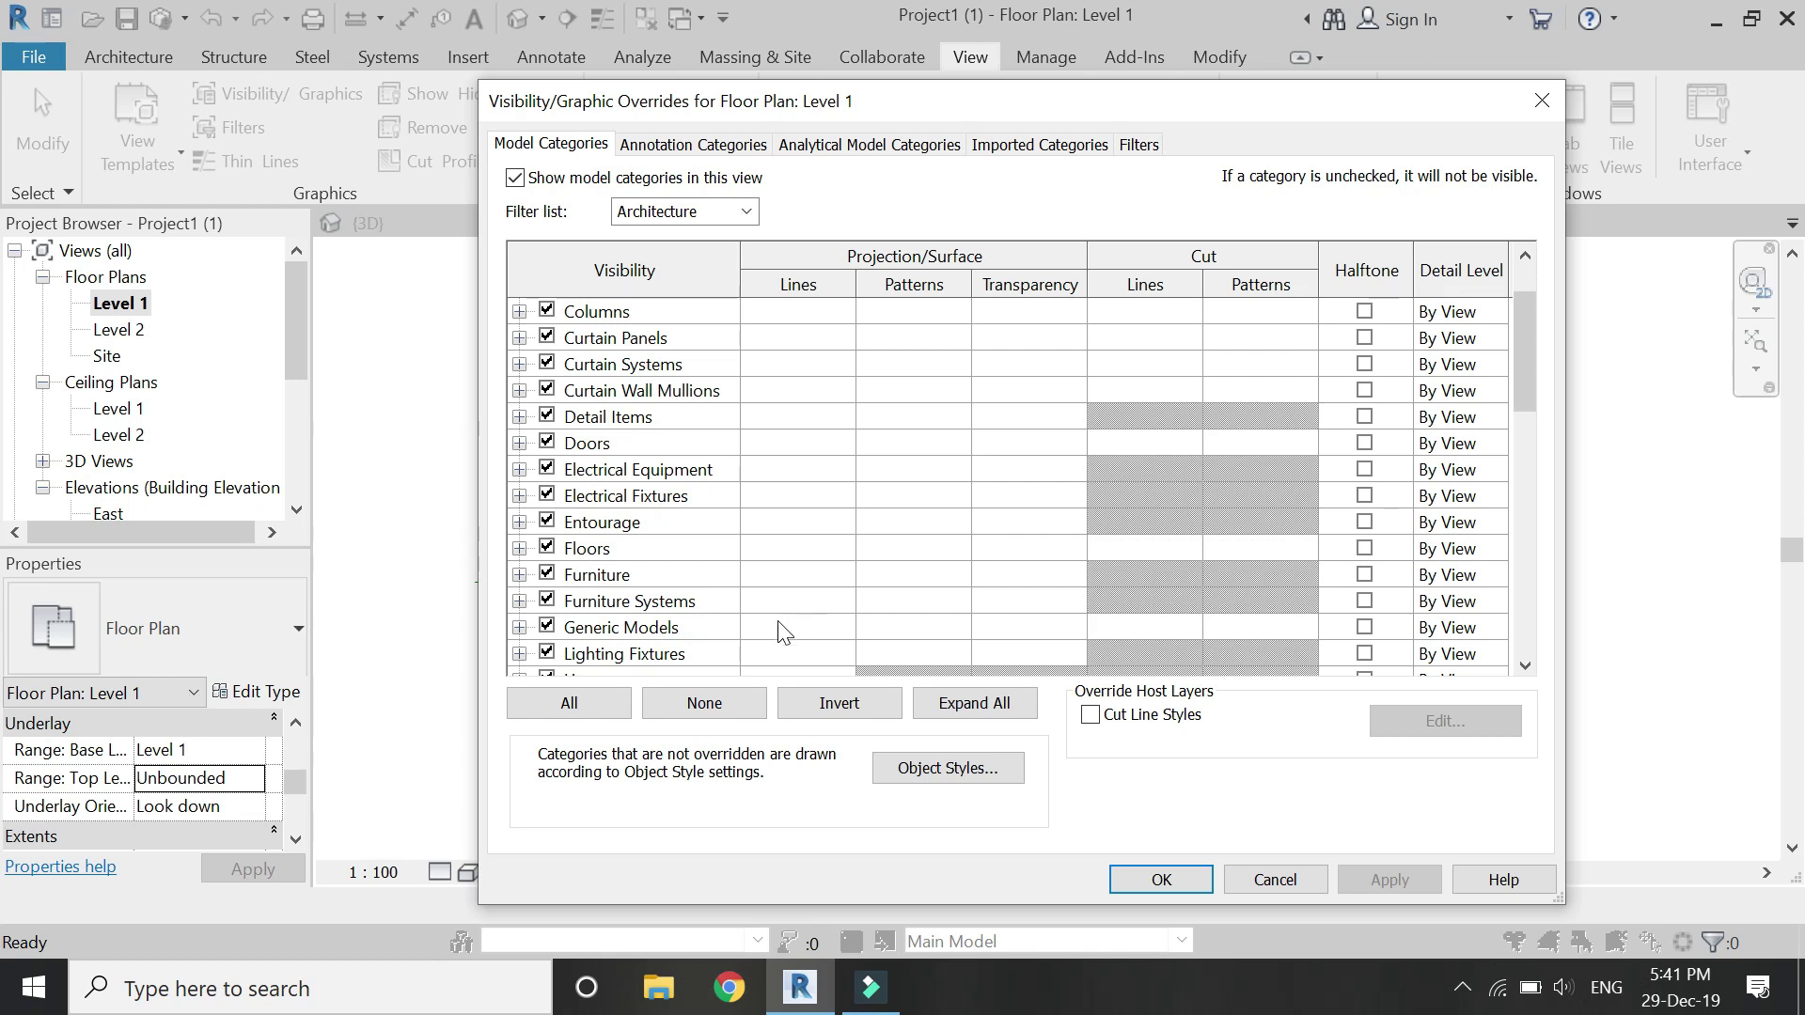
pyautogui.click(831, 628)
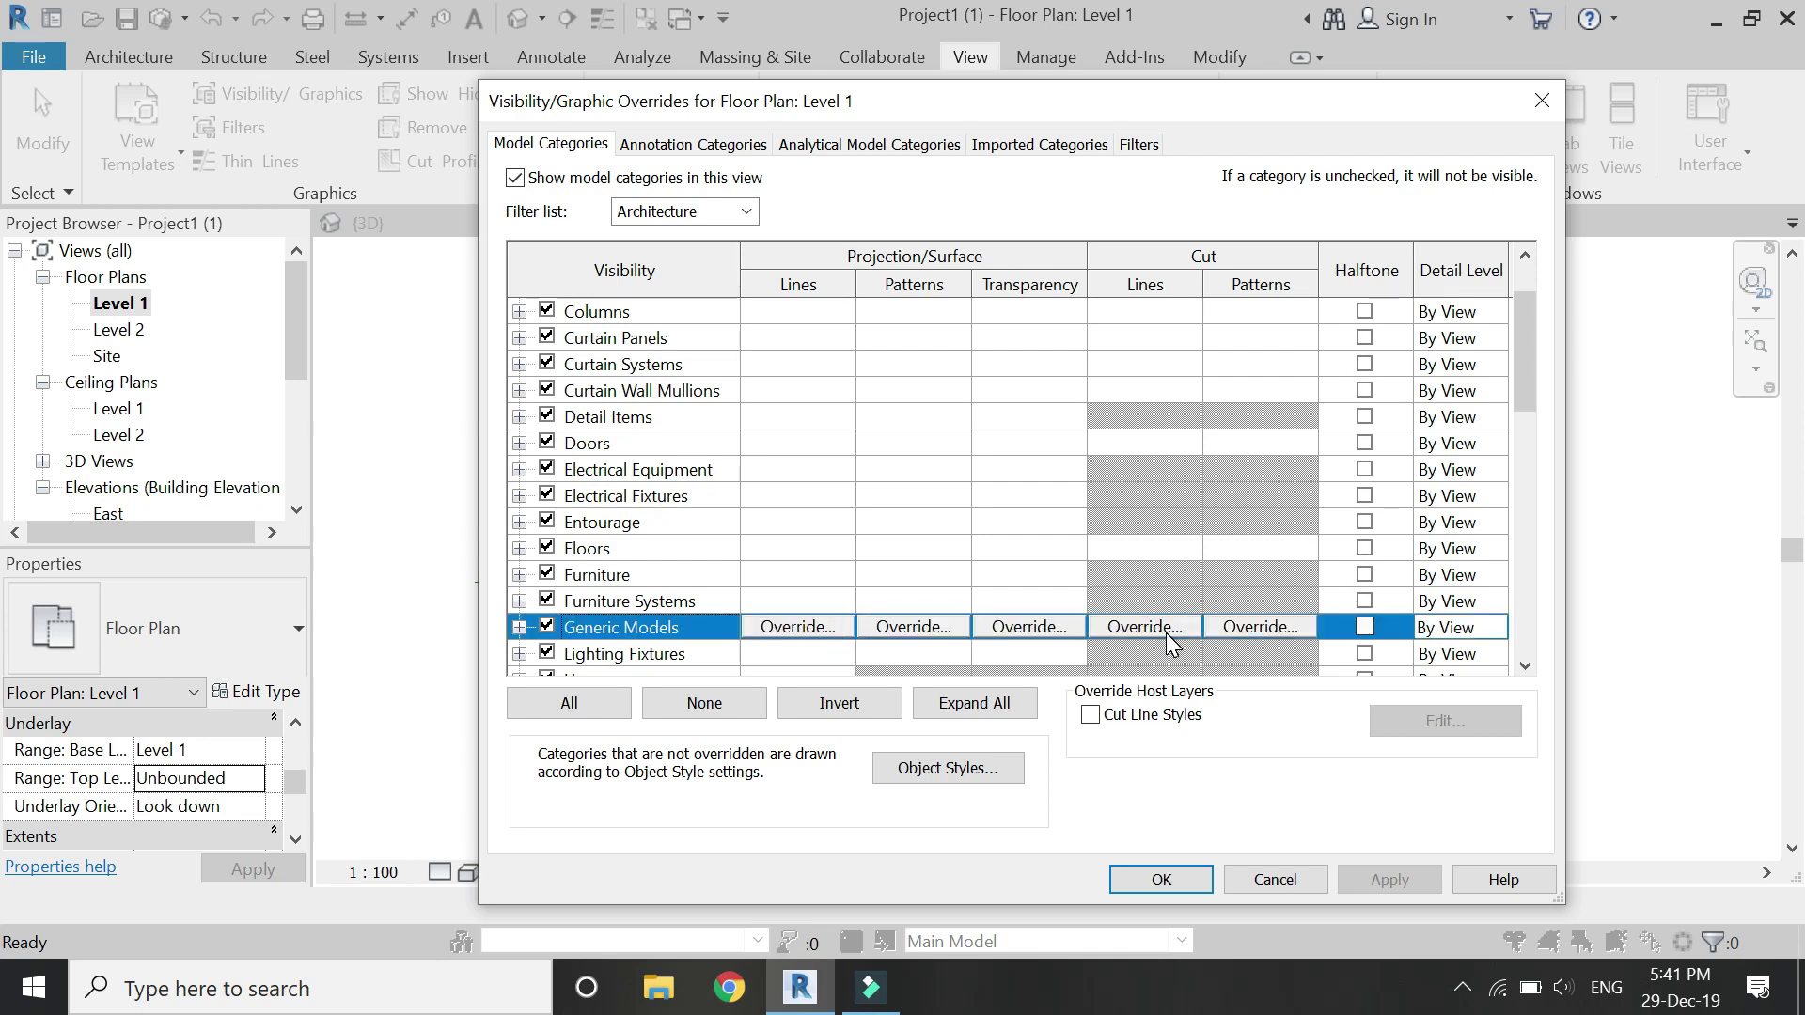
pyautogui.click(833, 635)
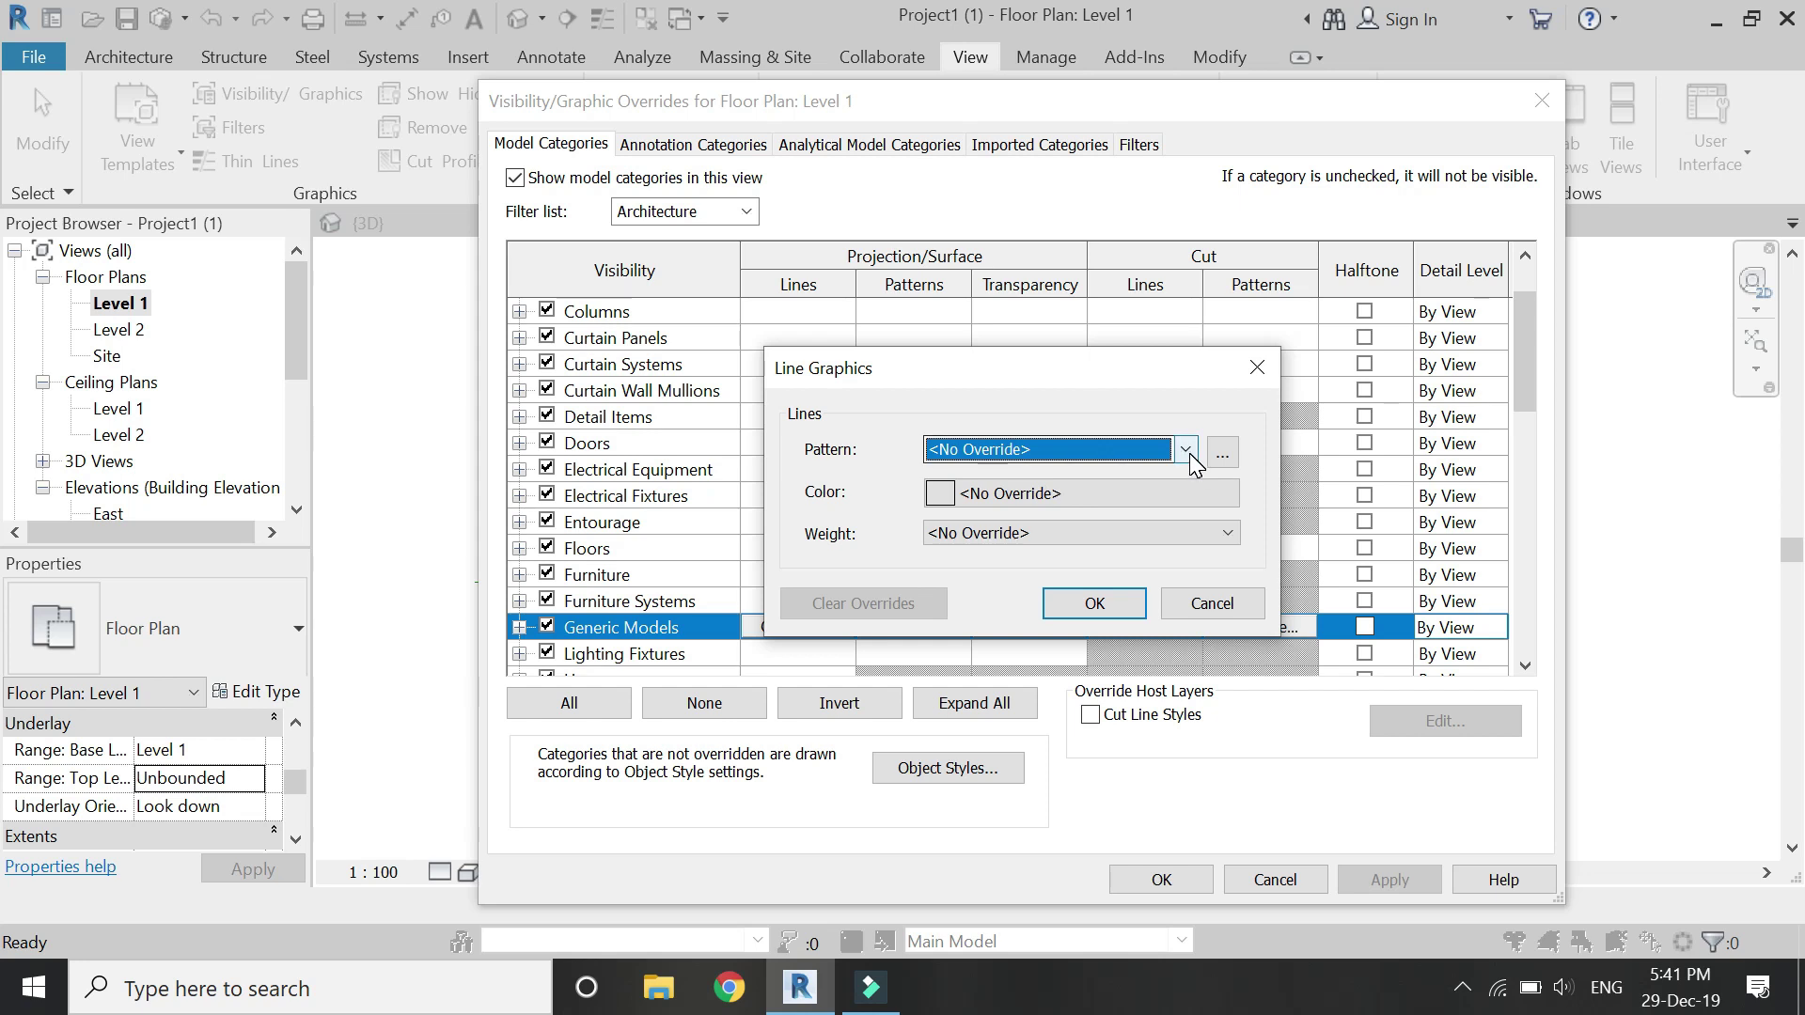
pyautogui.click(1187, 450)
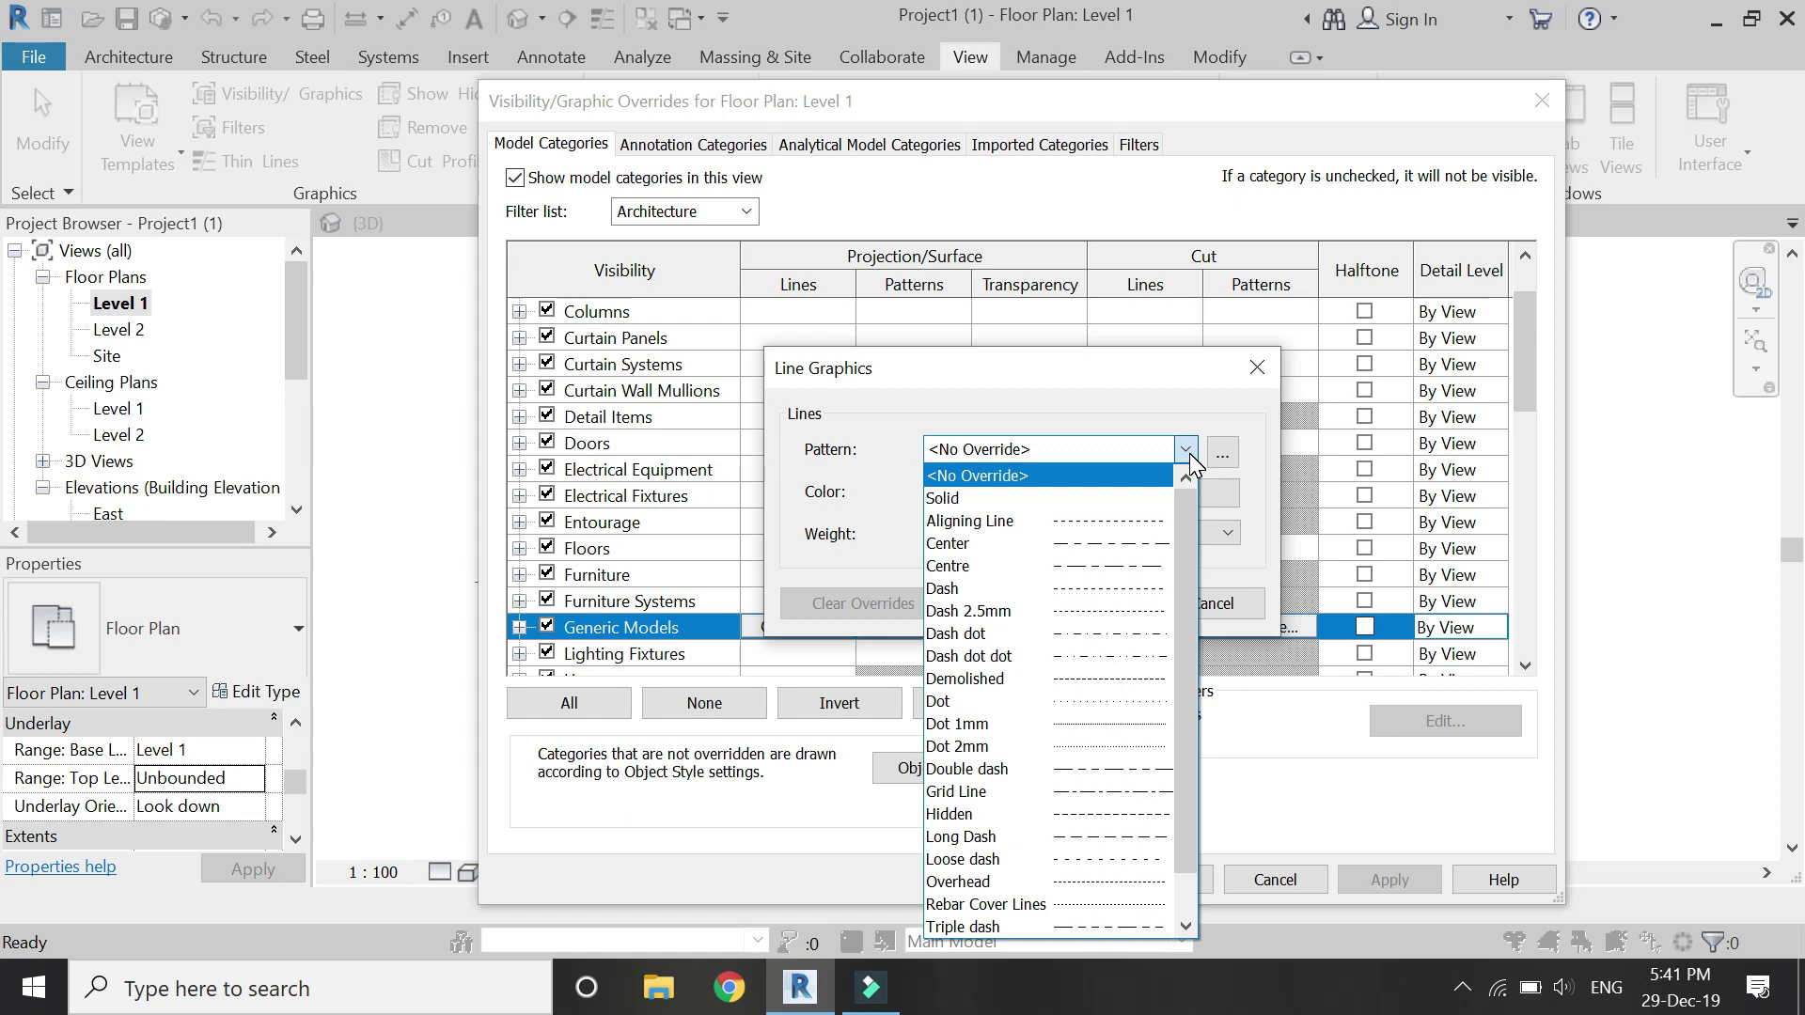
pyautogui.click(1029, 520)
pyautogui.click(1187, 450)
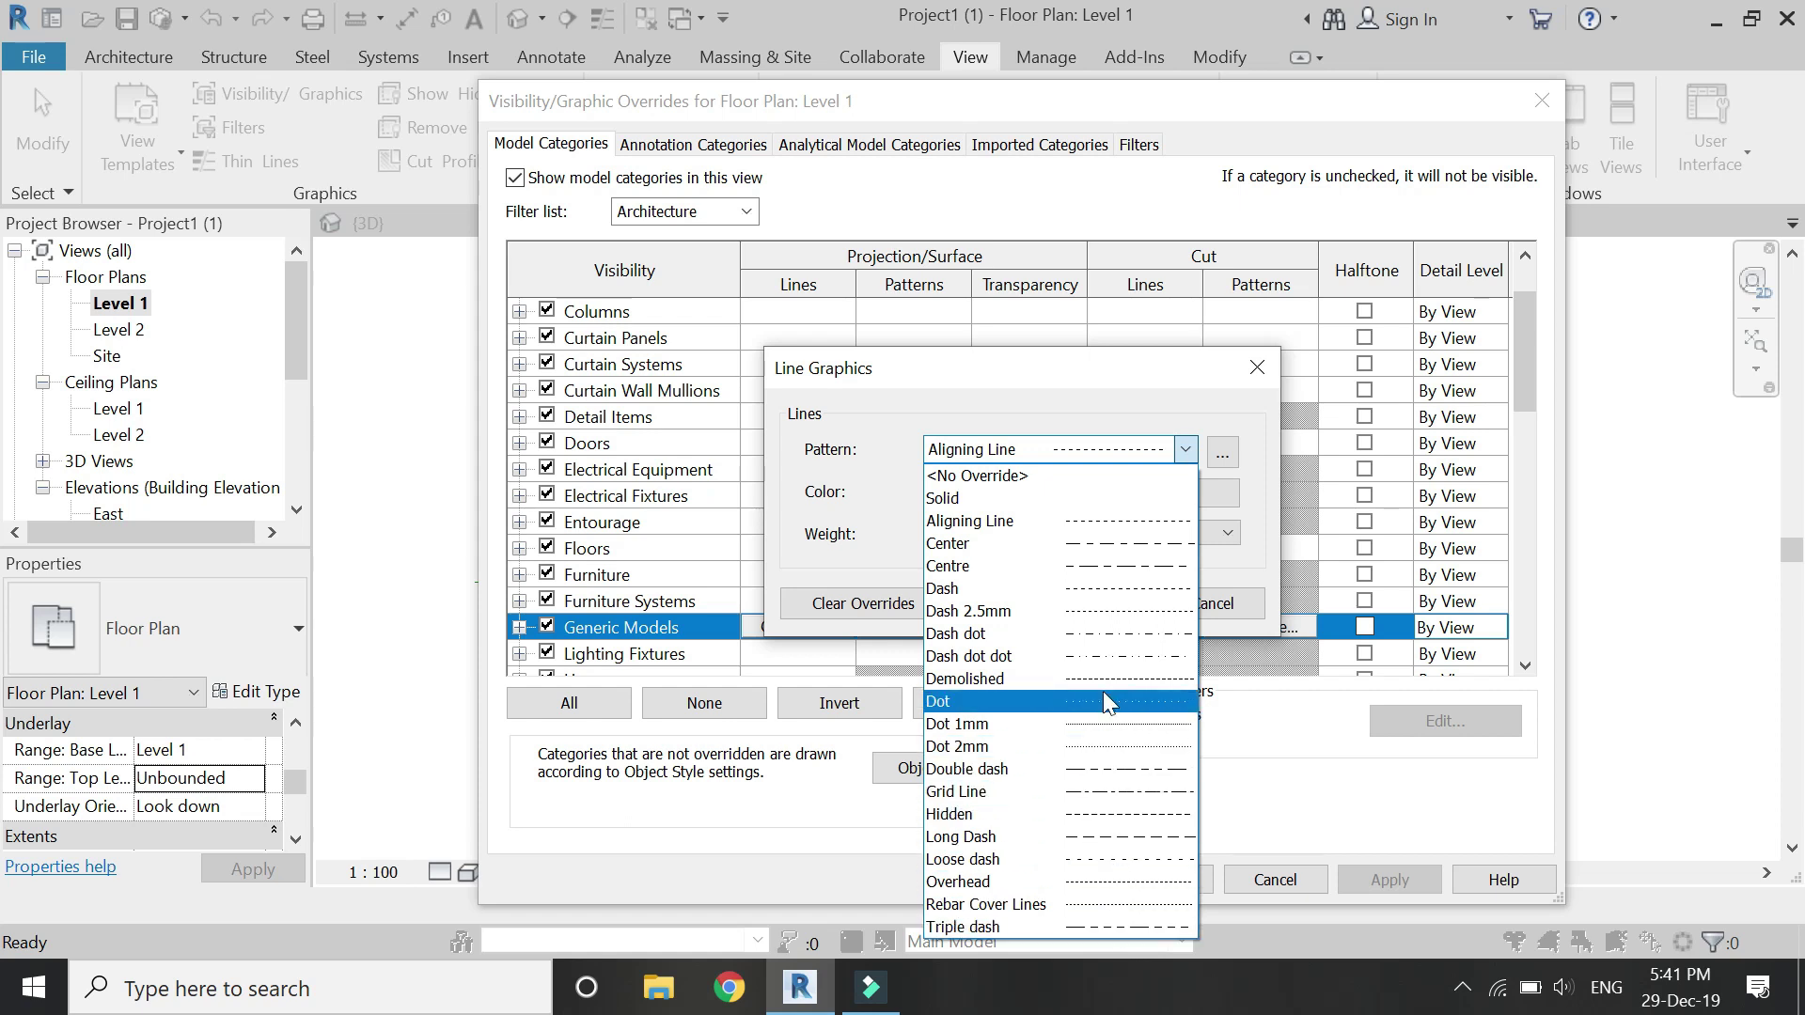
pyautogui.click(1104, 522)
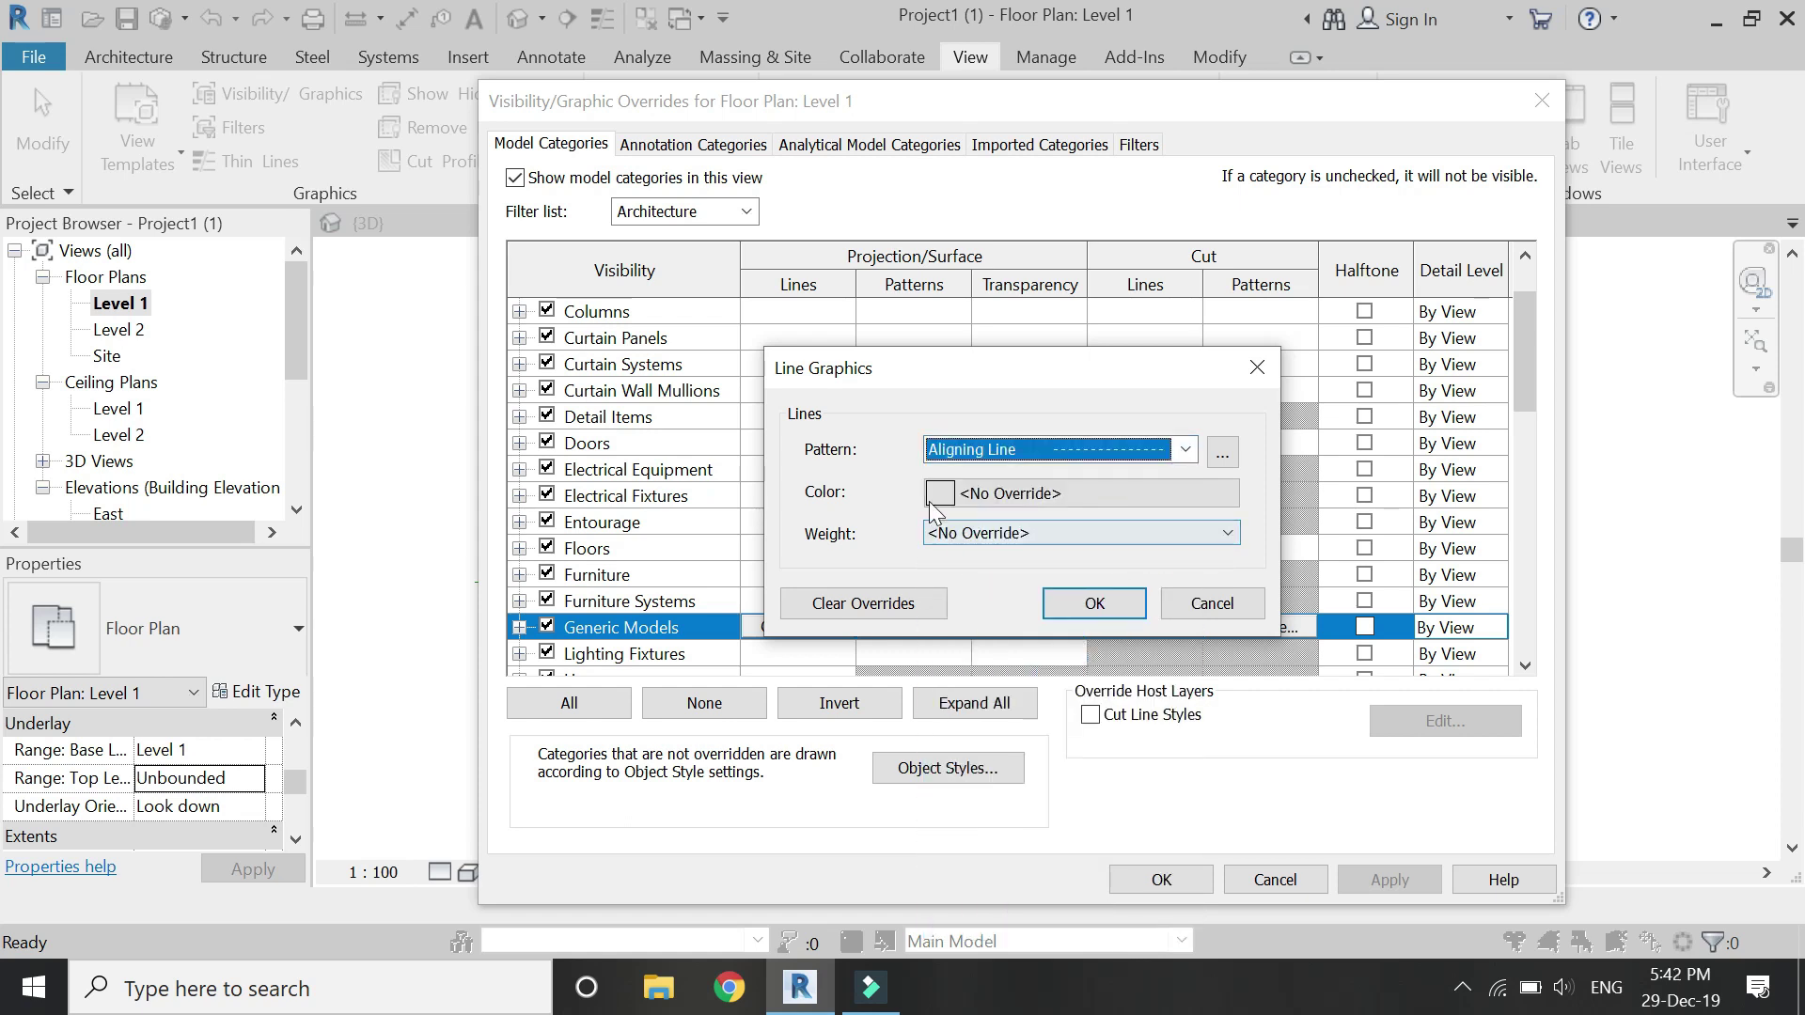
# Set the Generic Models projection line colour to RGB 128-128-128 without a weight override, then apply and close the view overrides.
pyautogui.click(1102, 514)
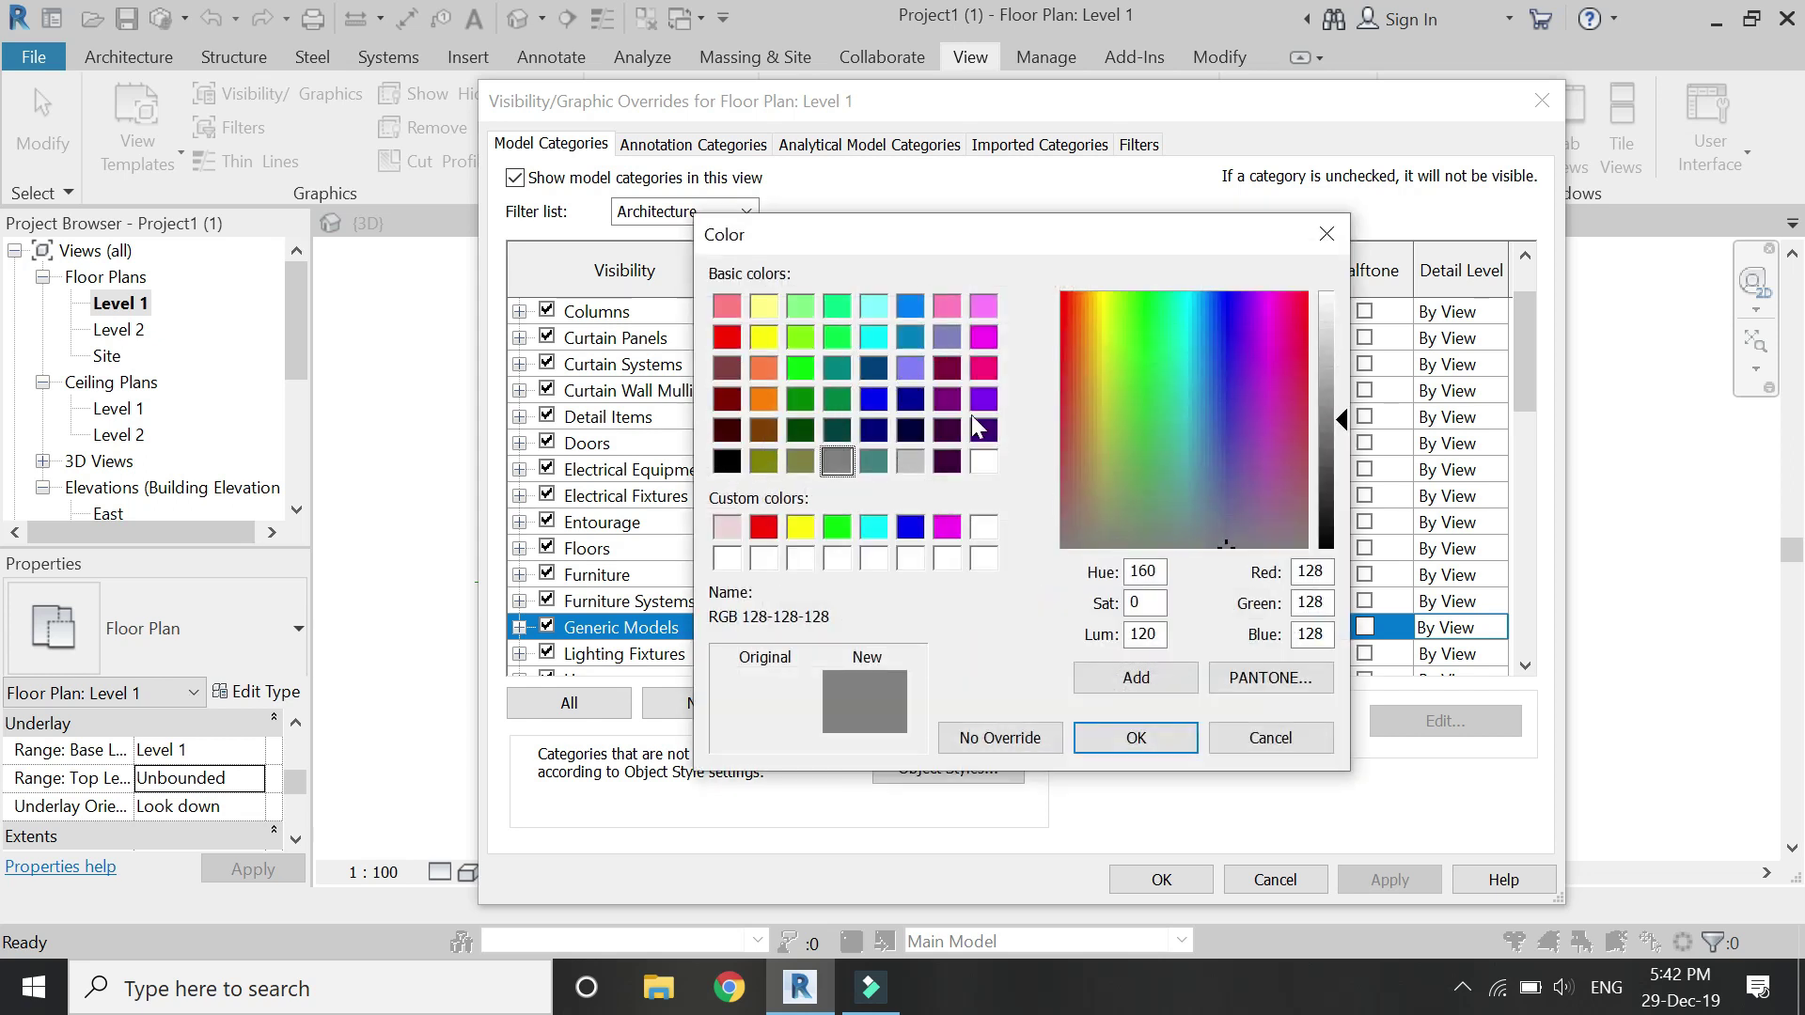
pyautogui.click(1131, 739)
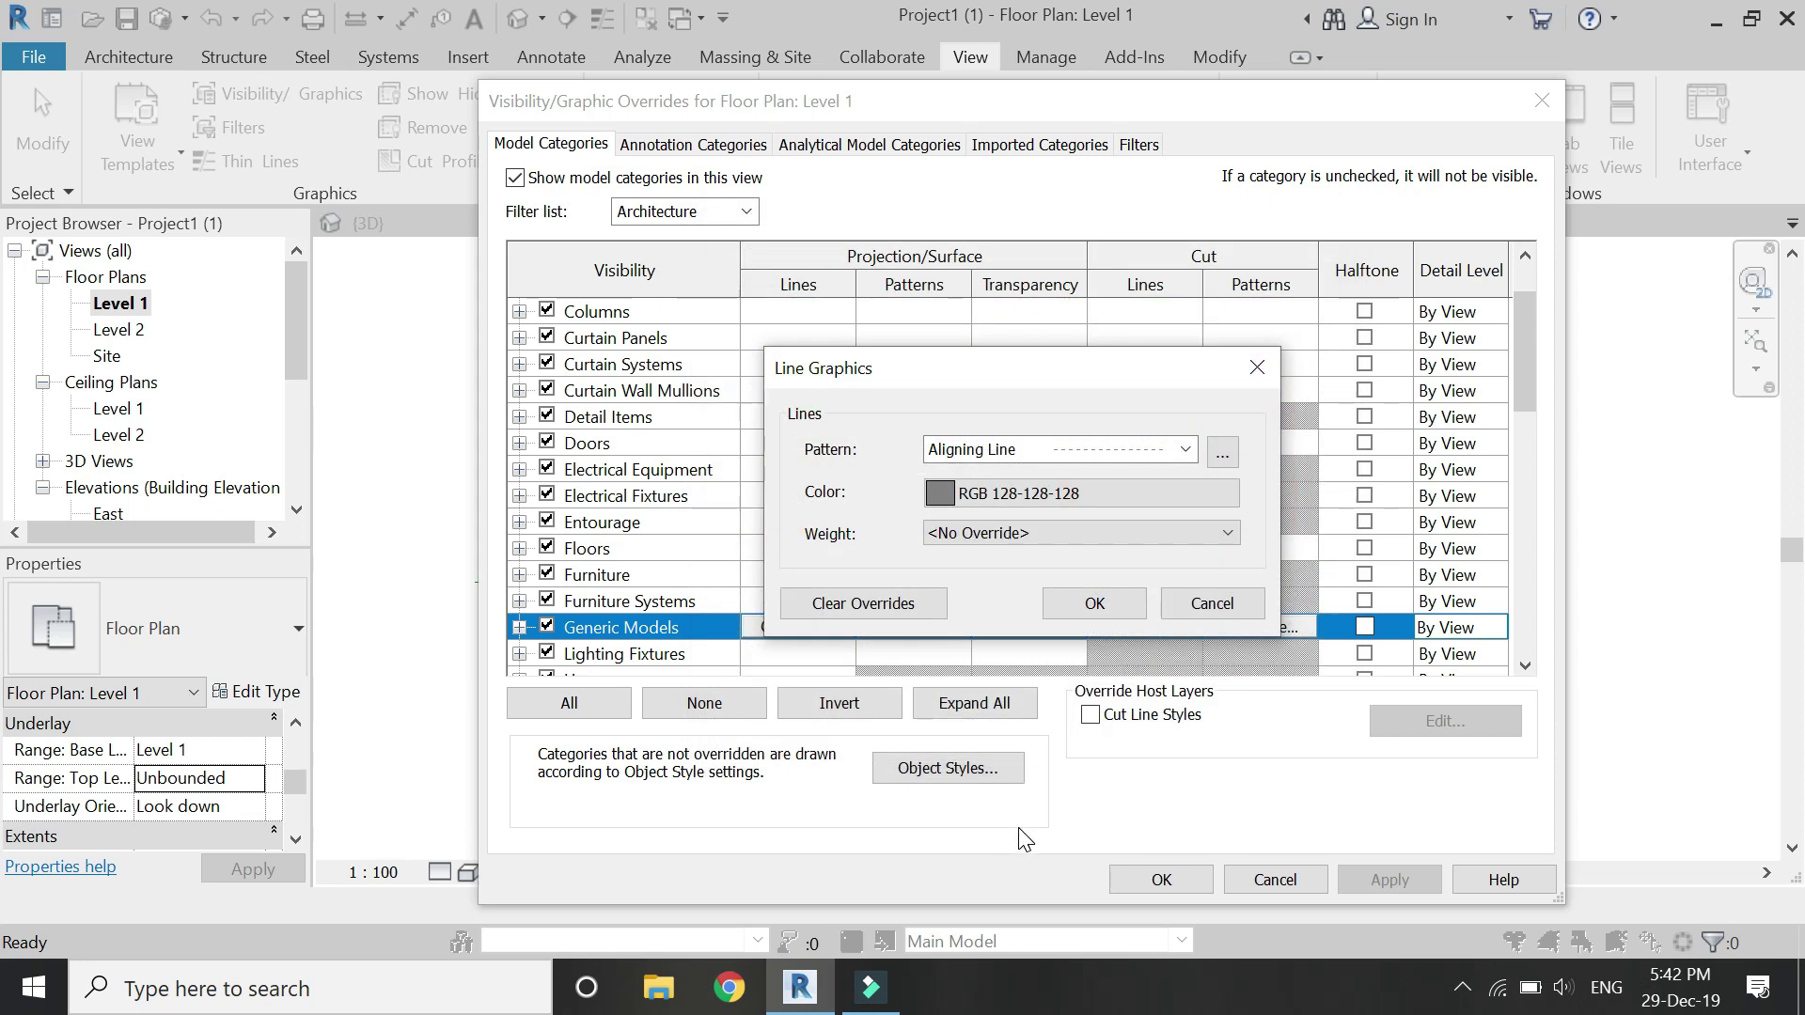
pyautogui.click(1119, 533)
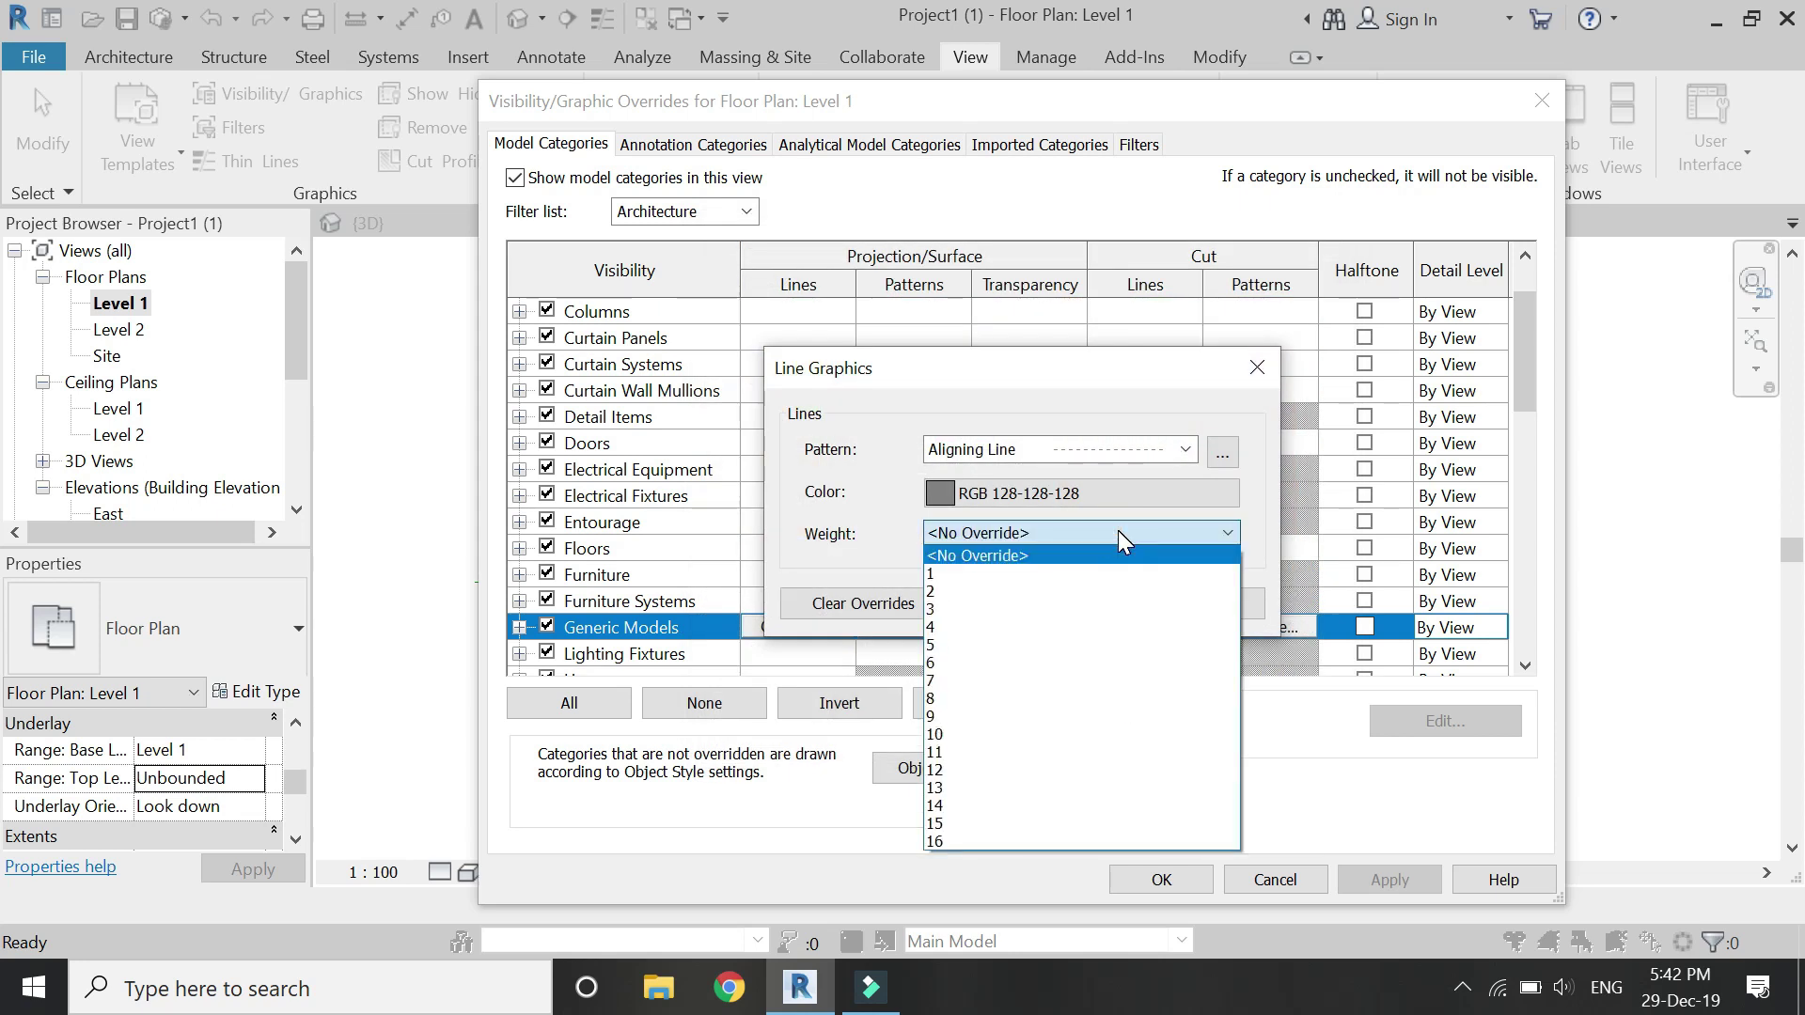
pyautogui.click(1118, 533)
pyautogui.click(1119, 532)
pyautogui.click(1120, 533)
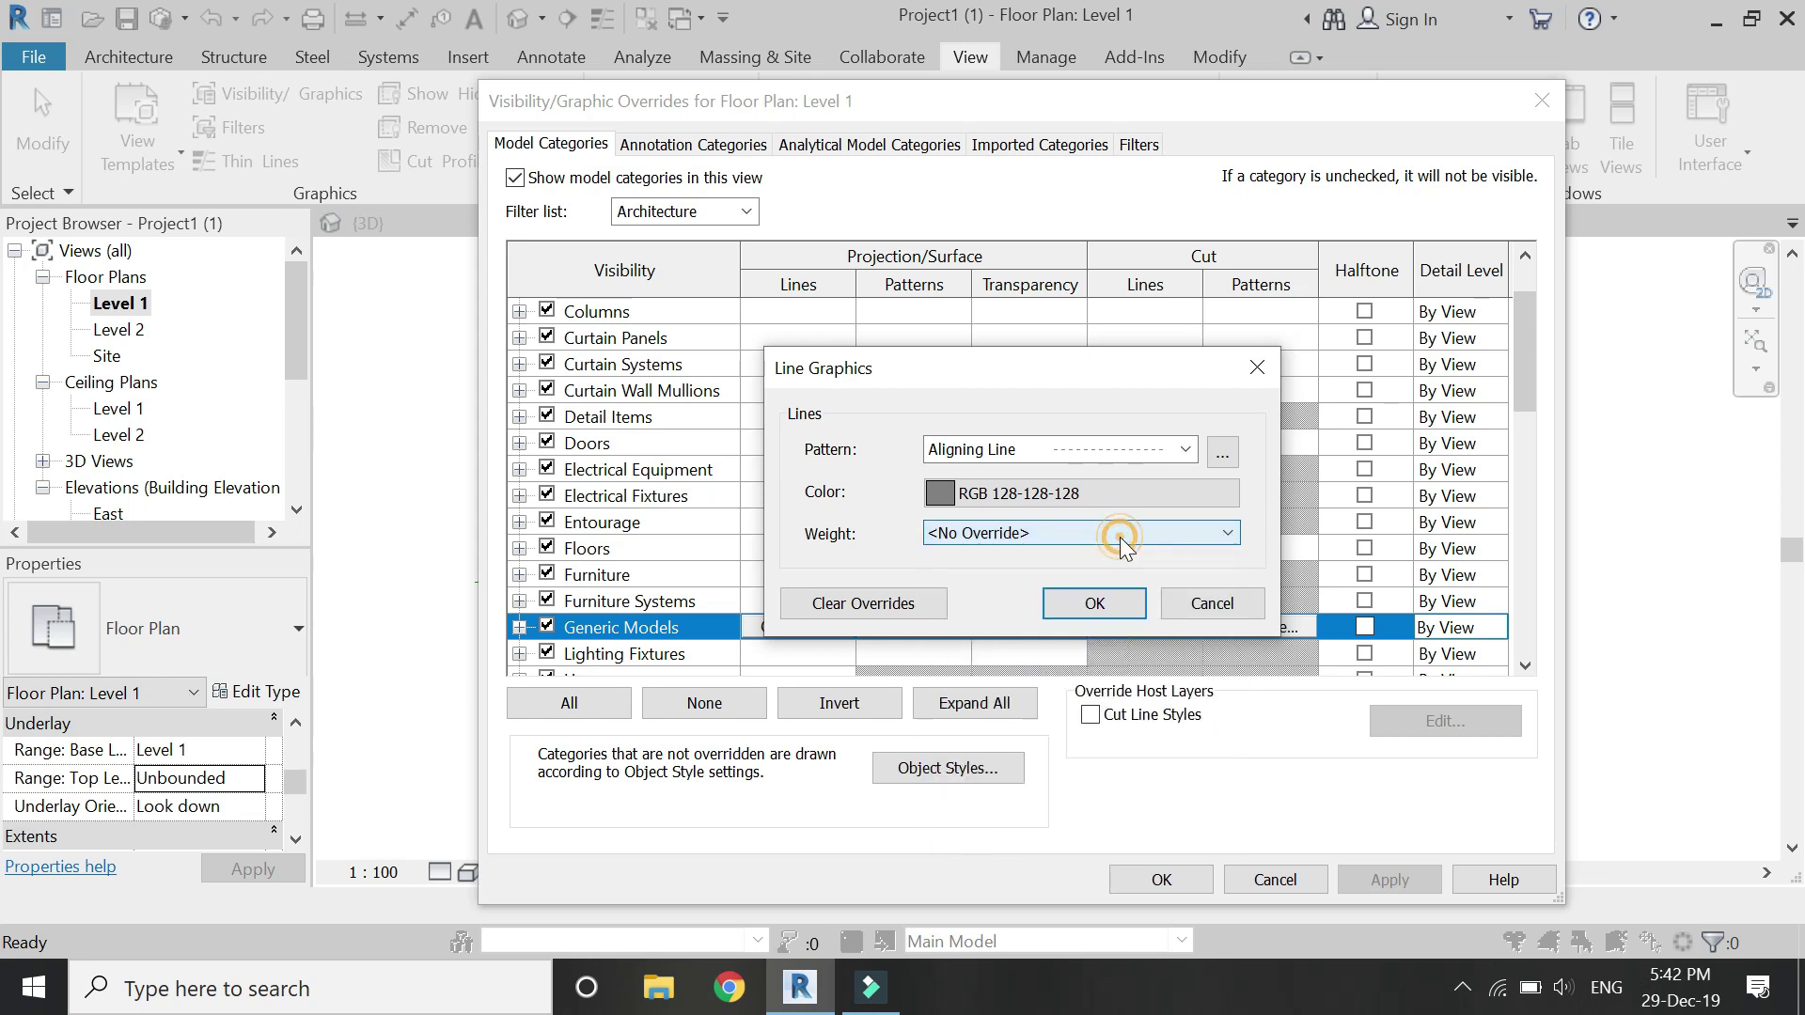
pyautogui.click(1115, 607)
pyautogui.click(1379, 882)
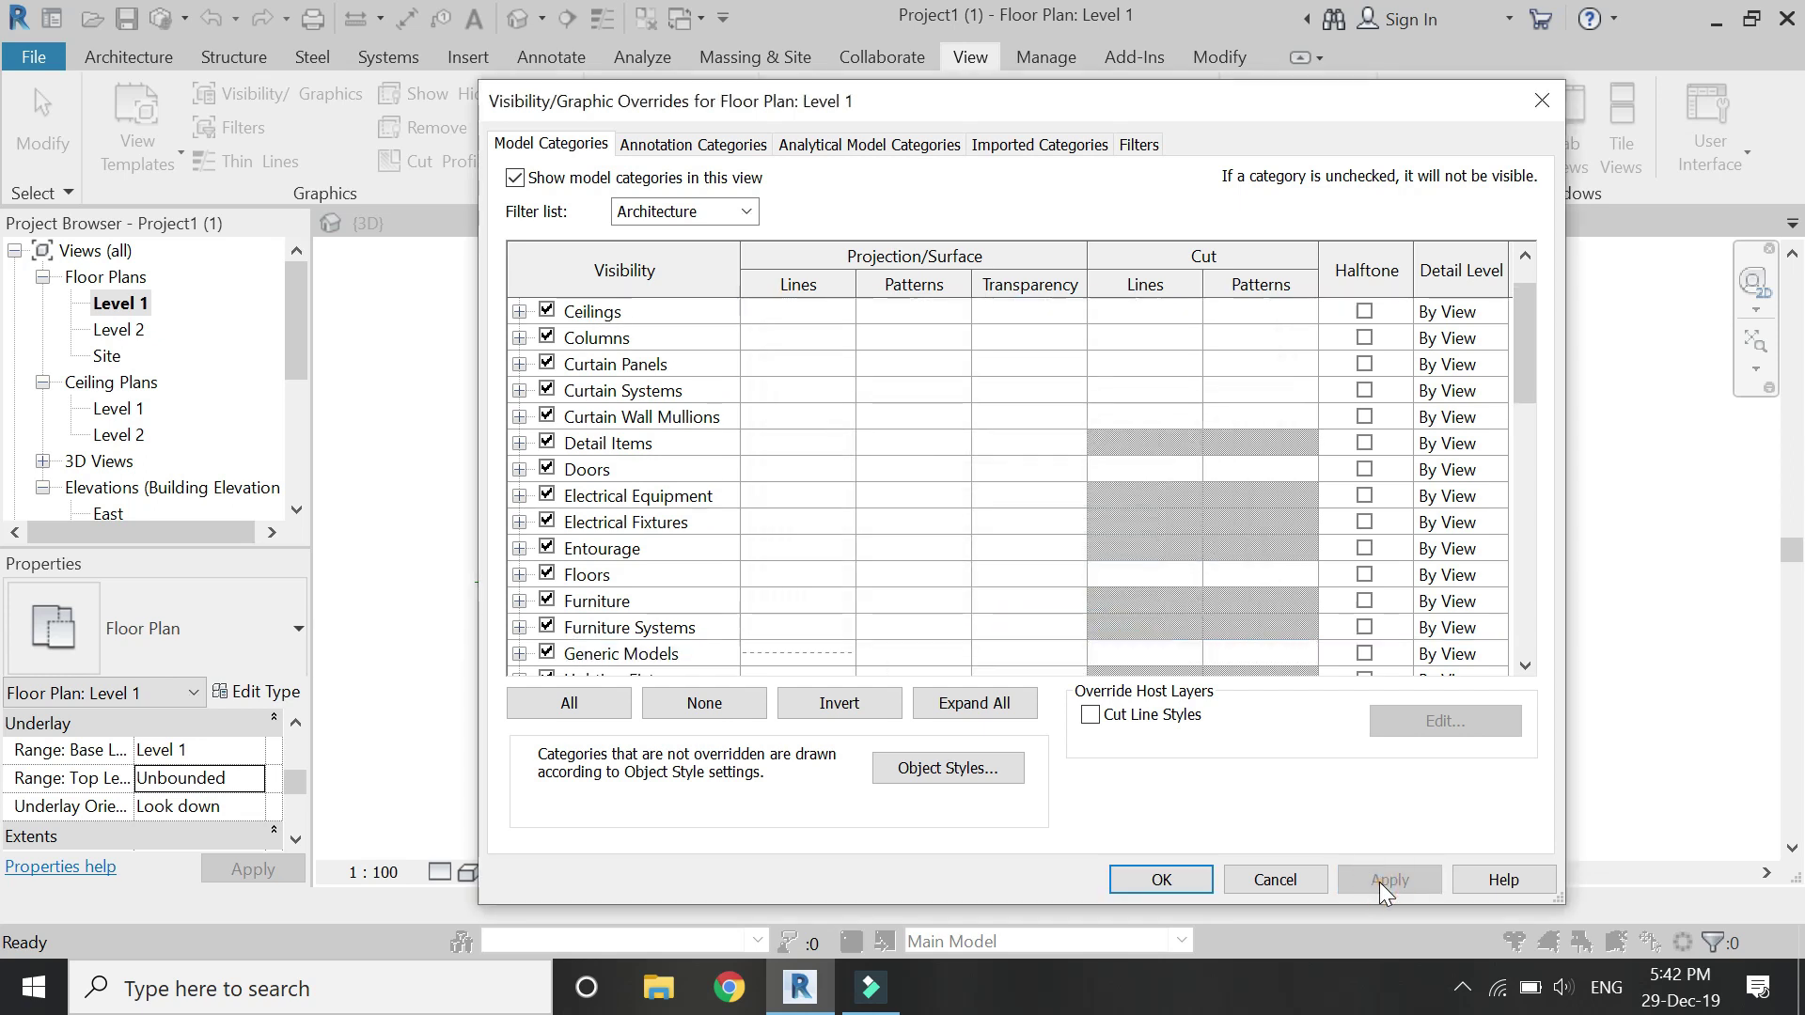
pyautogui.click(1178, 878)
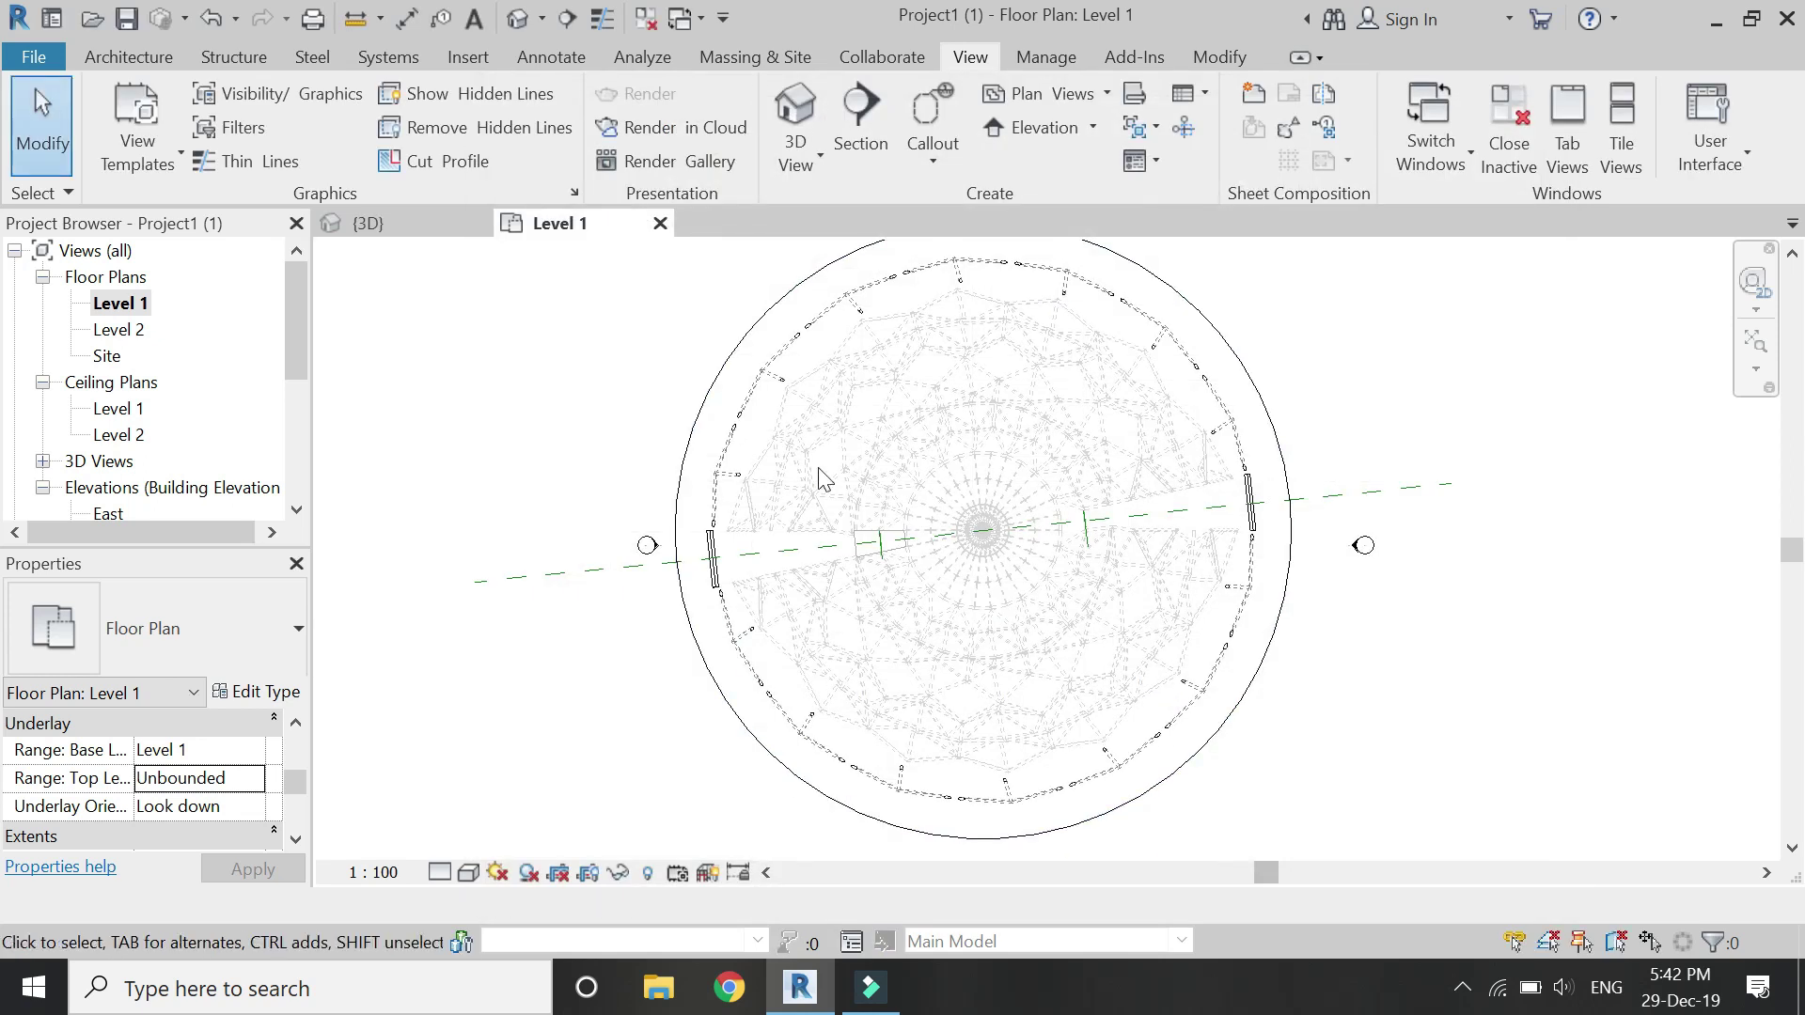
# Examine the dashed overhead structure and the cut base components around the dome's perimeter in the Level 1 plan.
pyautogui.scroll(3, 950, 769)
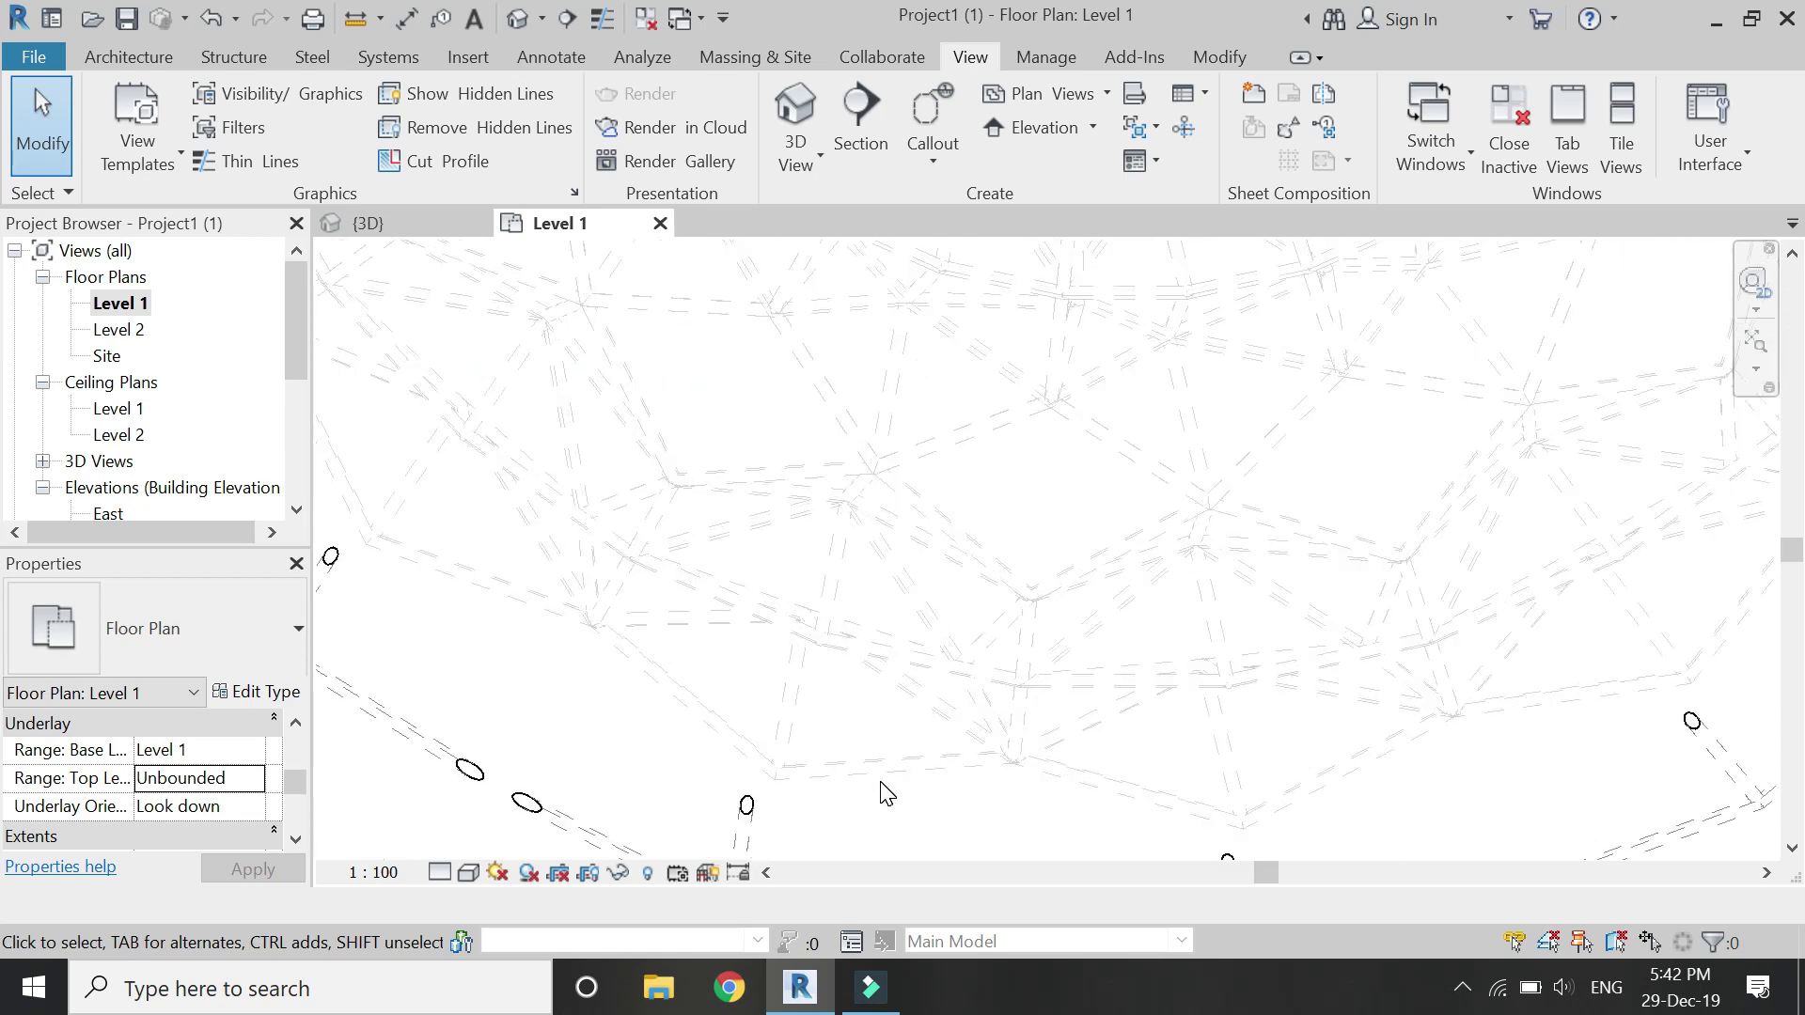
pyautogui.scroll(-2, 890, 794)
pyautogui.scroll(-3, 889, 794)
pyautogui.scroll(1, 894, 765)
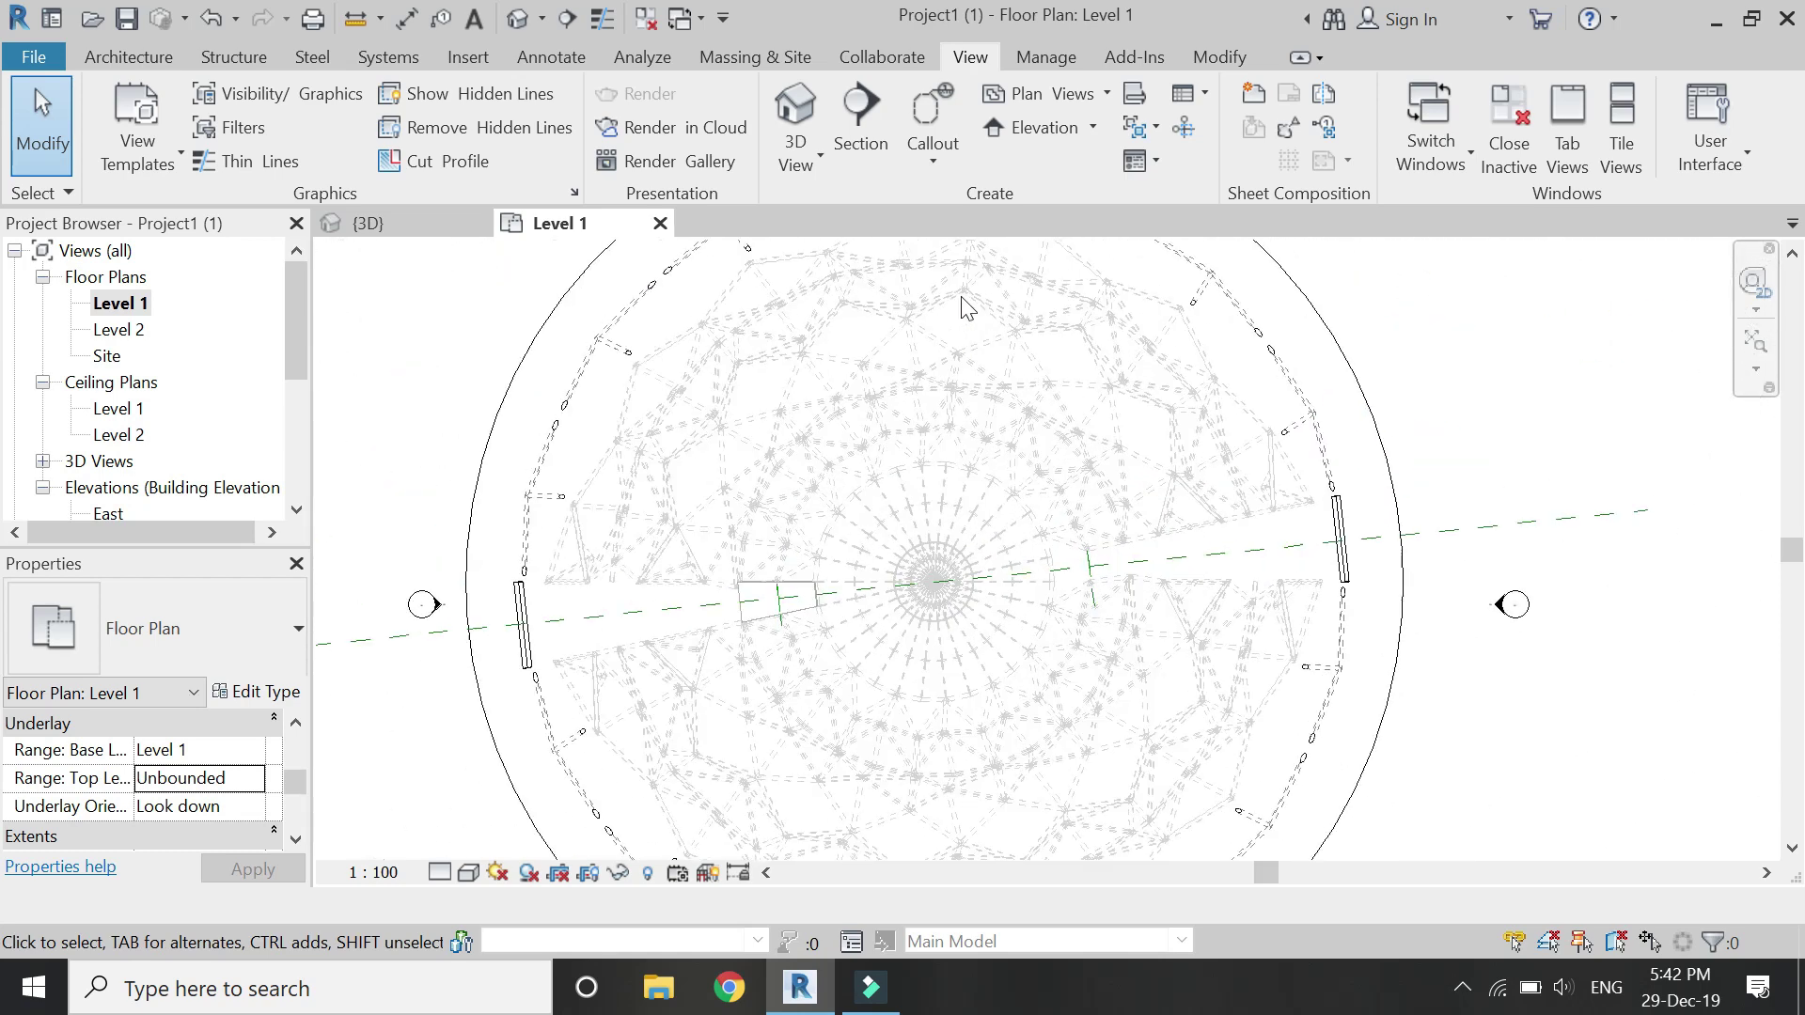
pyautogui.scroll(4, 959, 314)
pyautogui.scroll(-3, 949, 350)
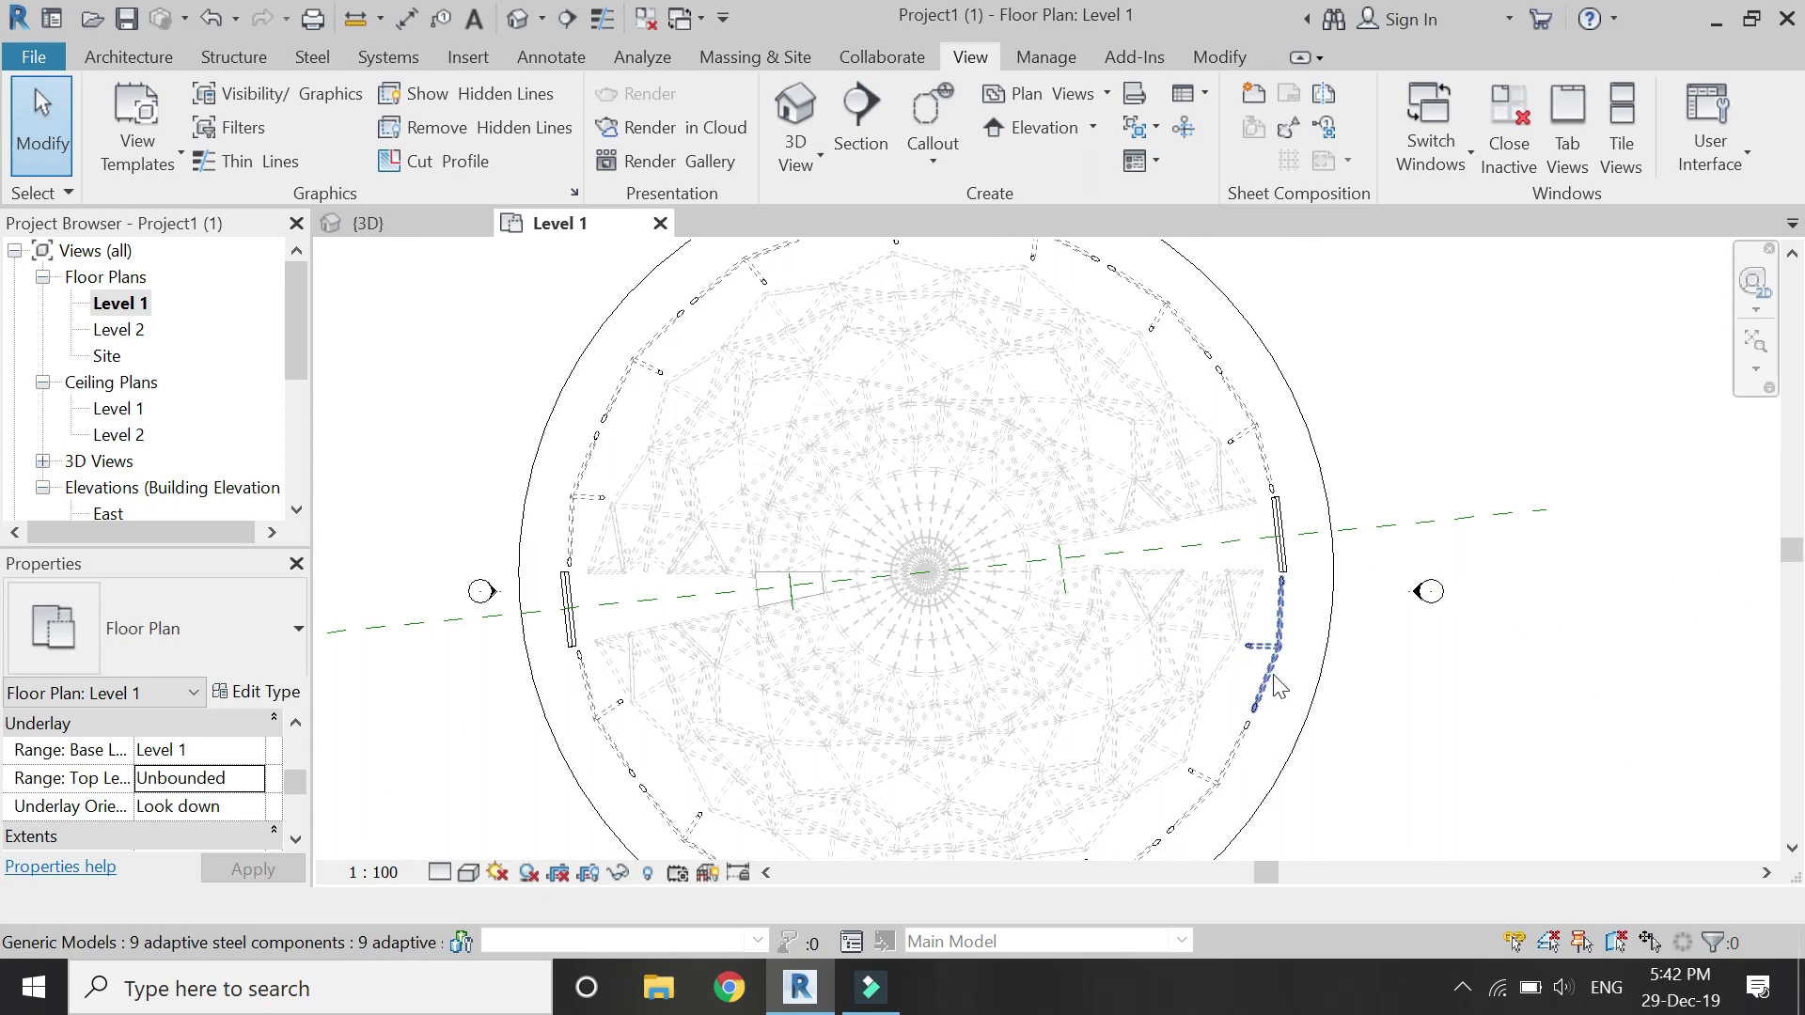
pyautogui.scroll(3, 1284, 621)
pyautogui.scroll(-3, 1302, 491)
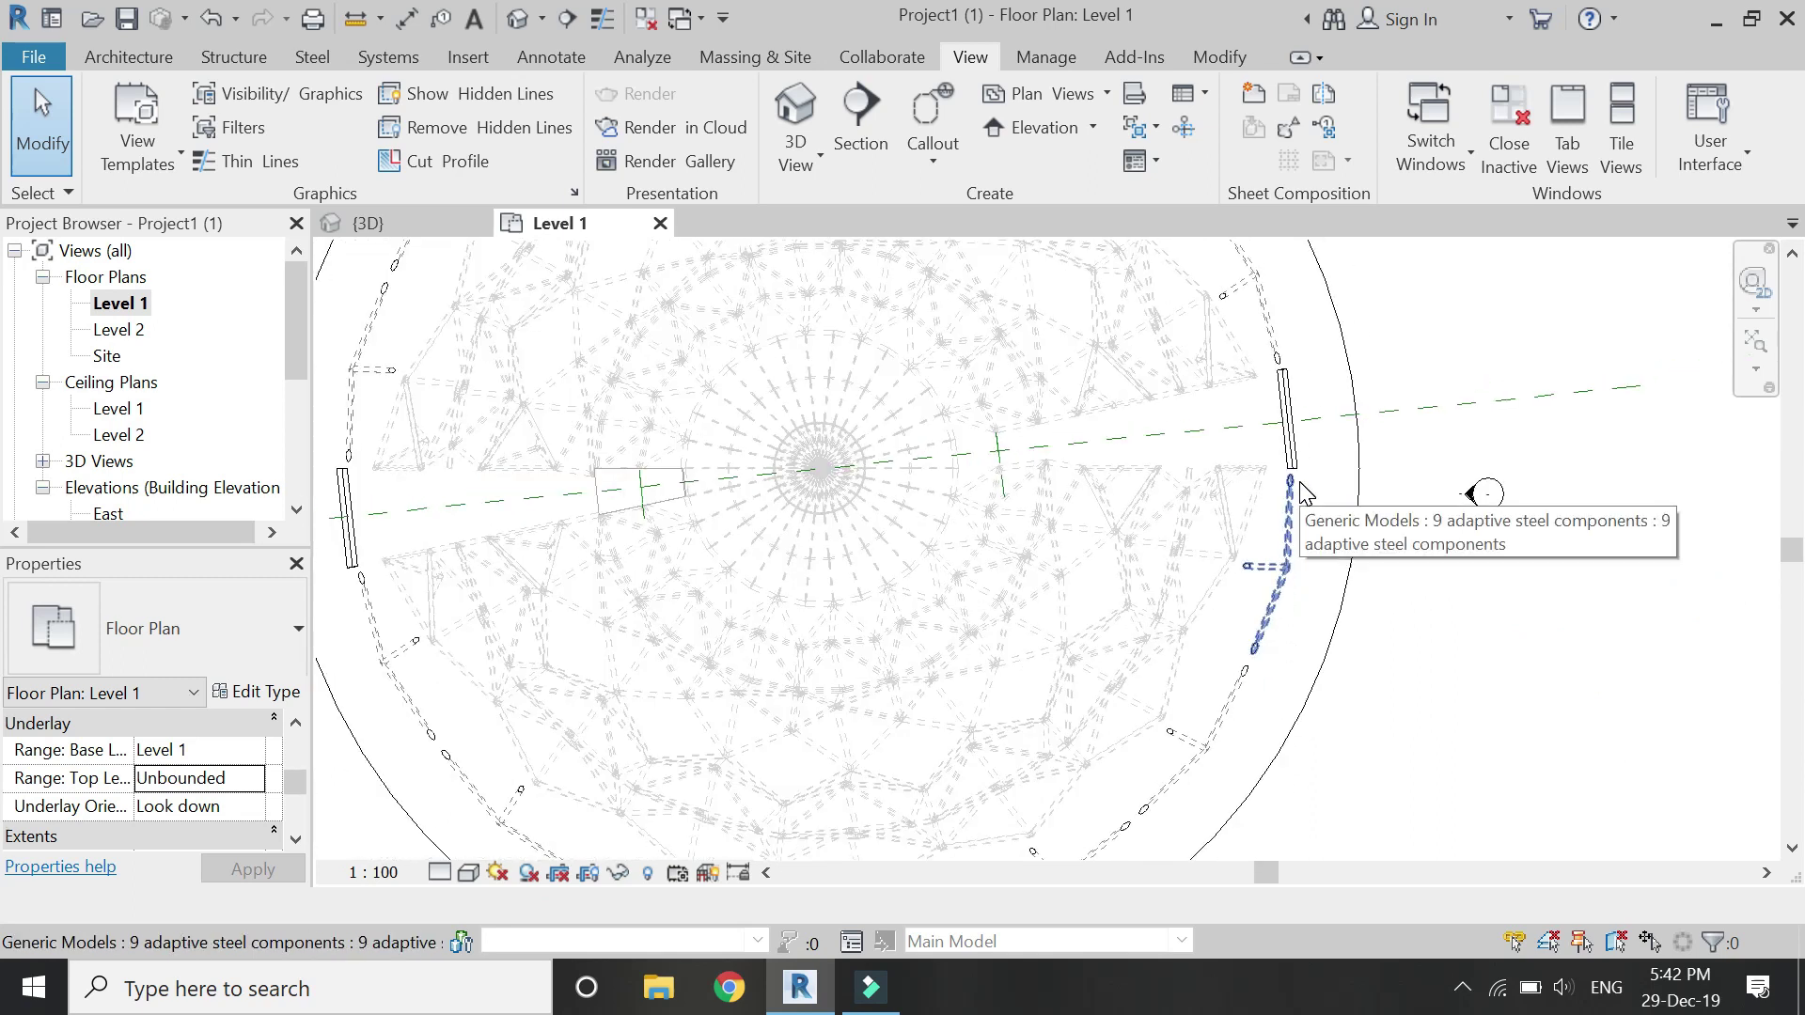
pyautogui.scroll(1, 859, 661)
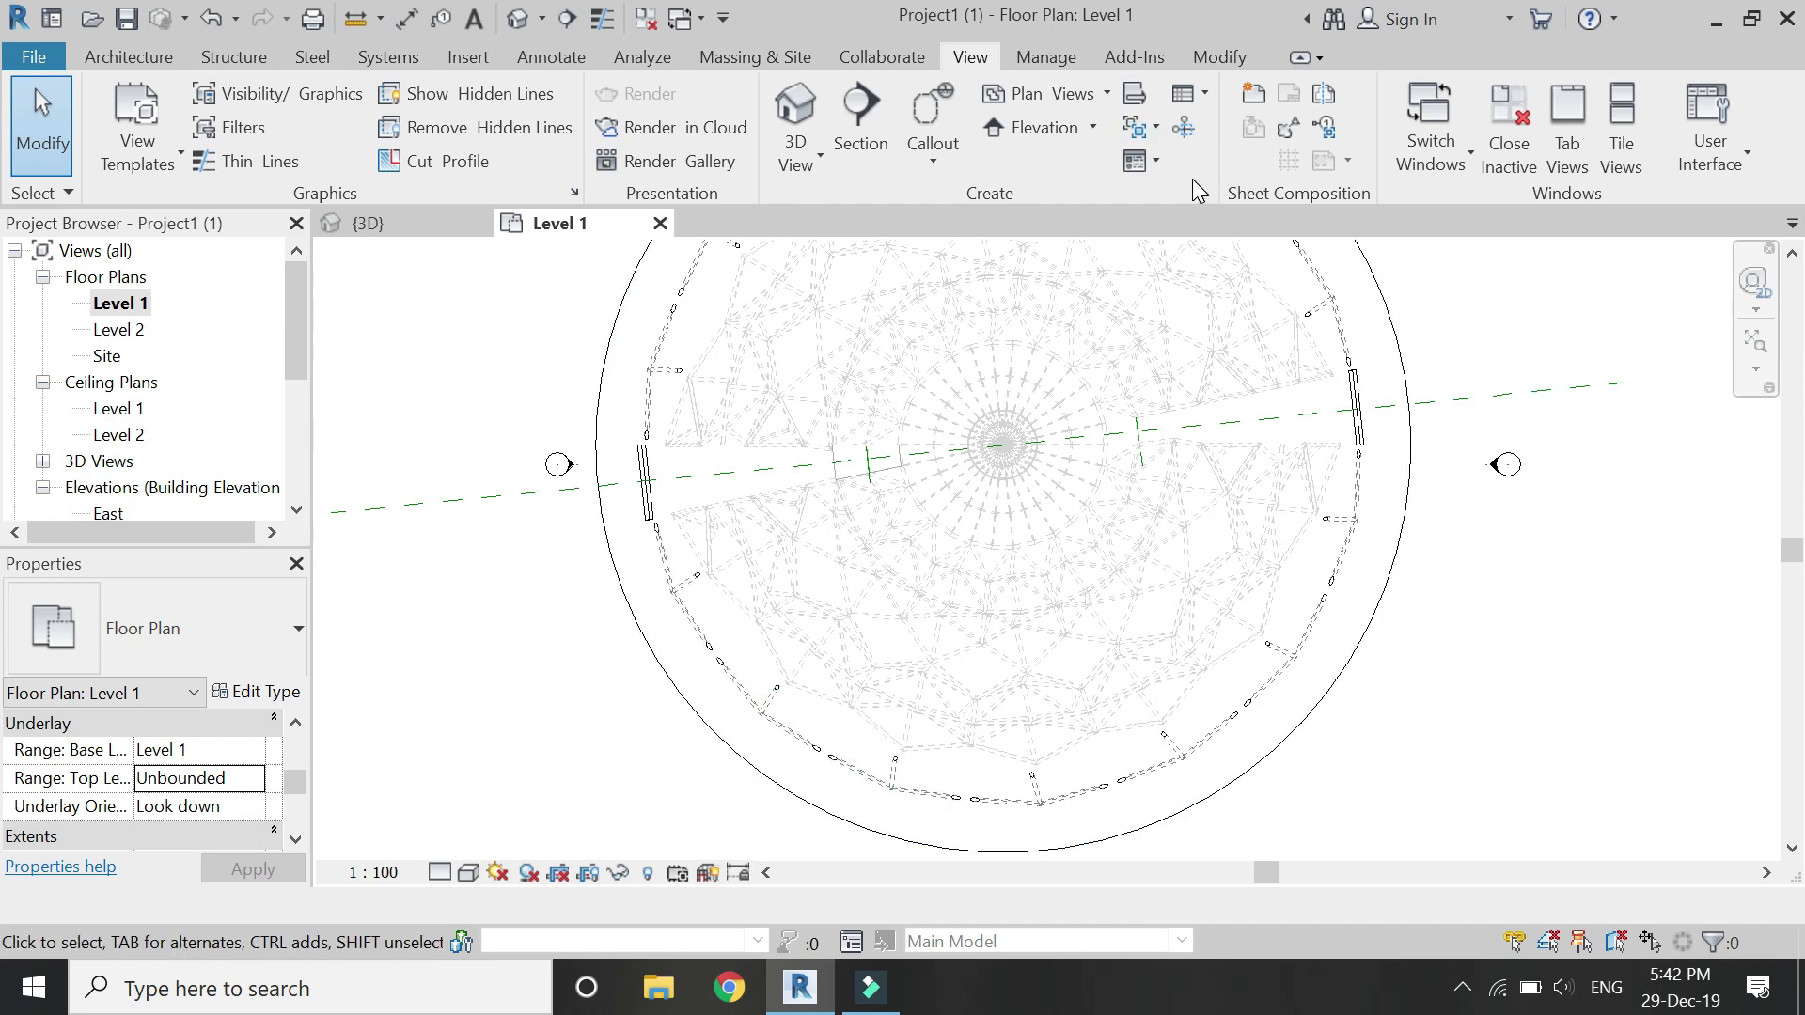
# Use the Linework tool with the <Beyond> line style on the whole steel base component at the dome's lower-right perimeter.
pyautogui.click(1219, 58)
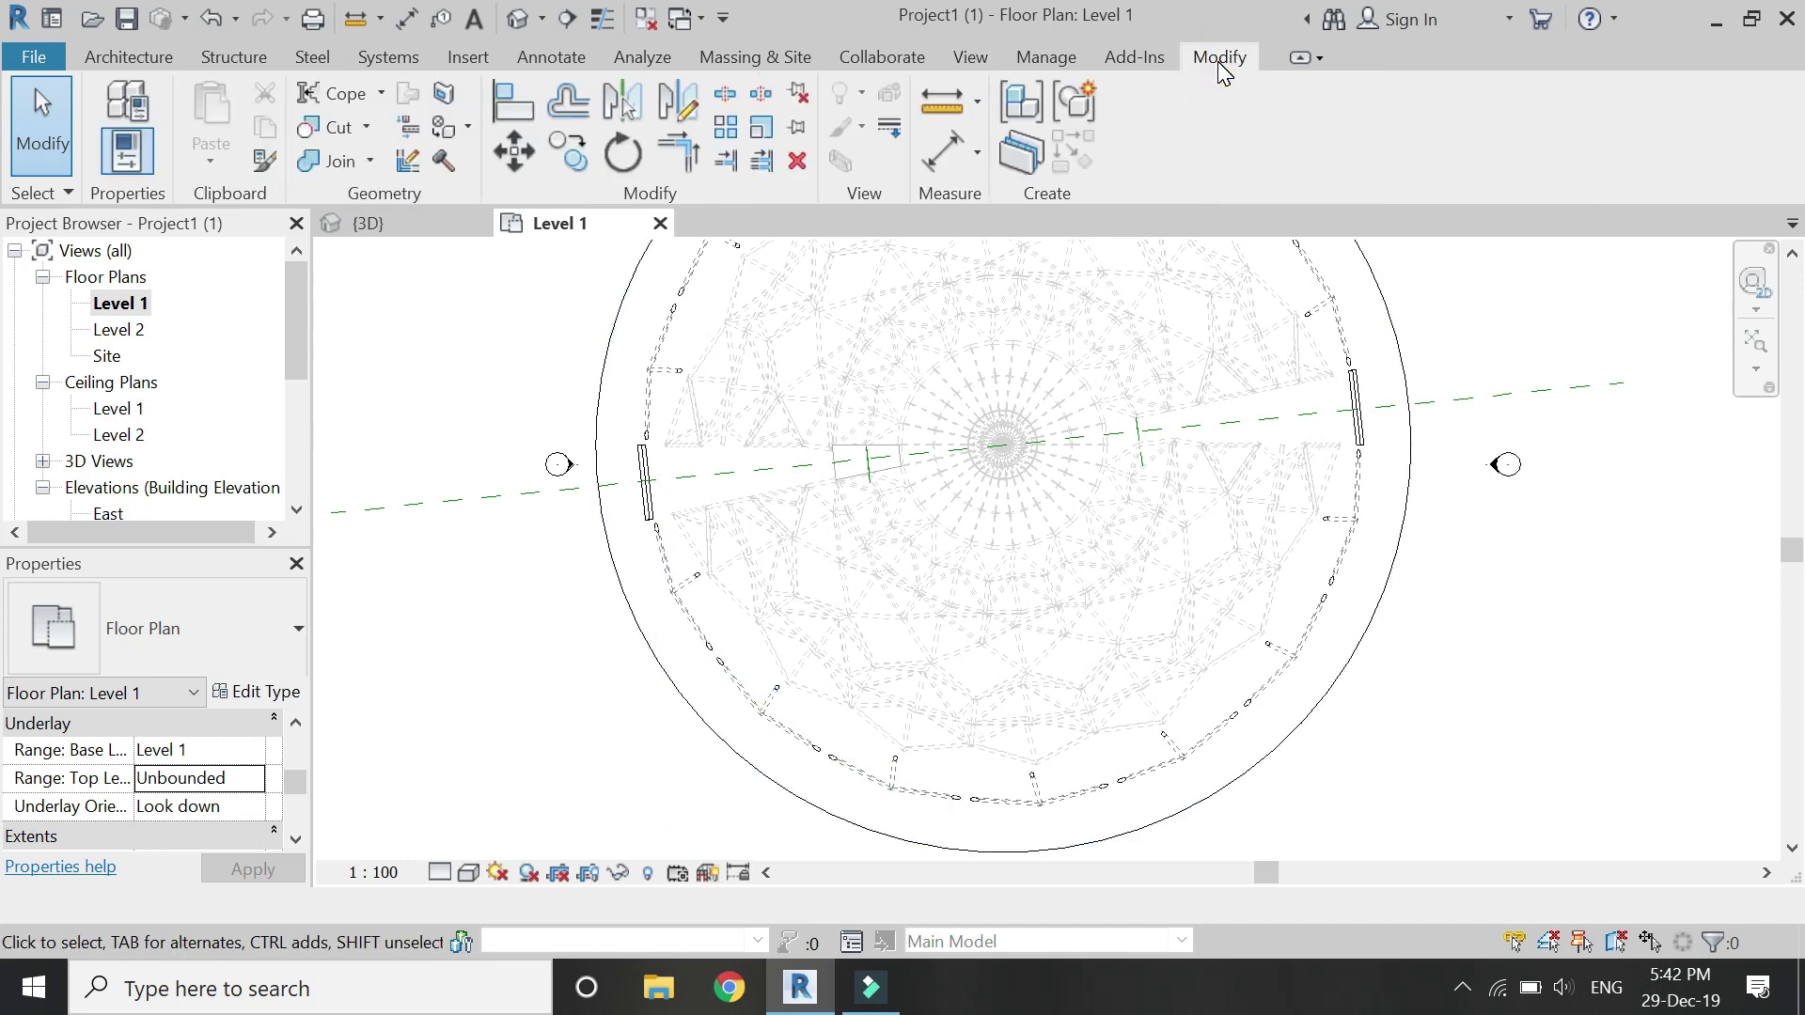
pyautogui.click(892, 133)
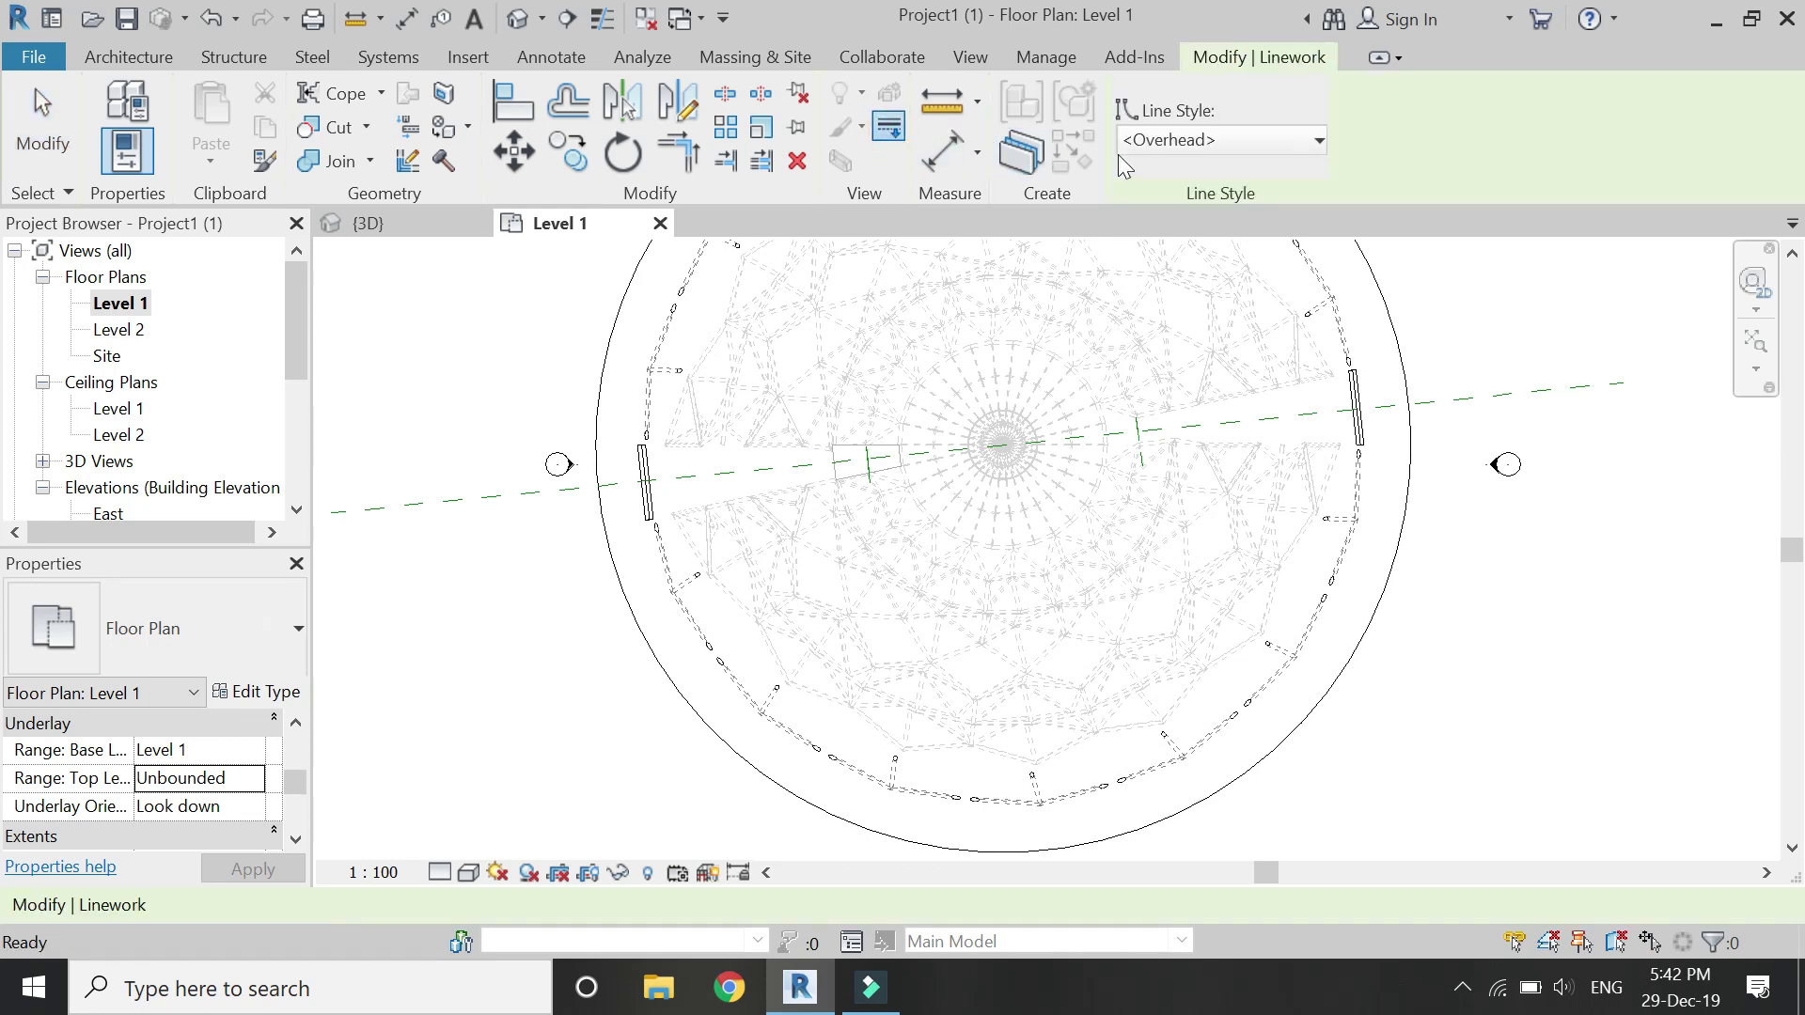
pyautogui.click(1164, 141)
pyautogui.scroll(1, 1165, 150)
pyautogui.click(1177, 174)
pyautogui.scroll(3, 1306, 645)
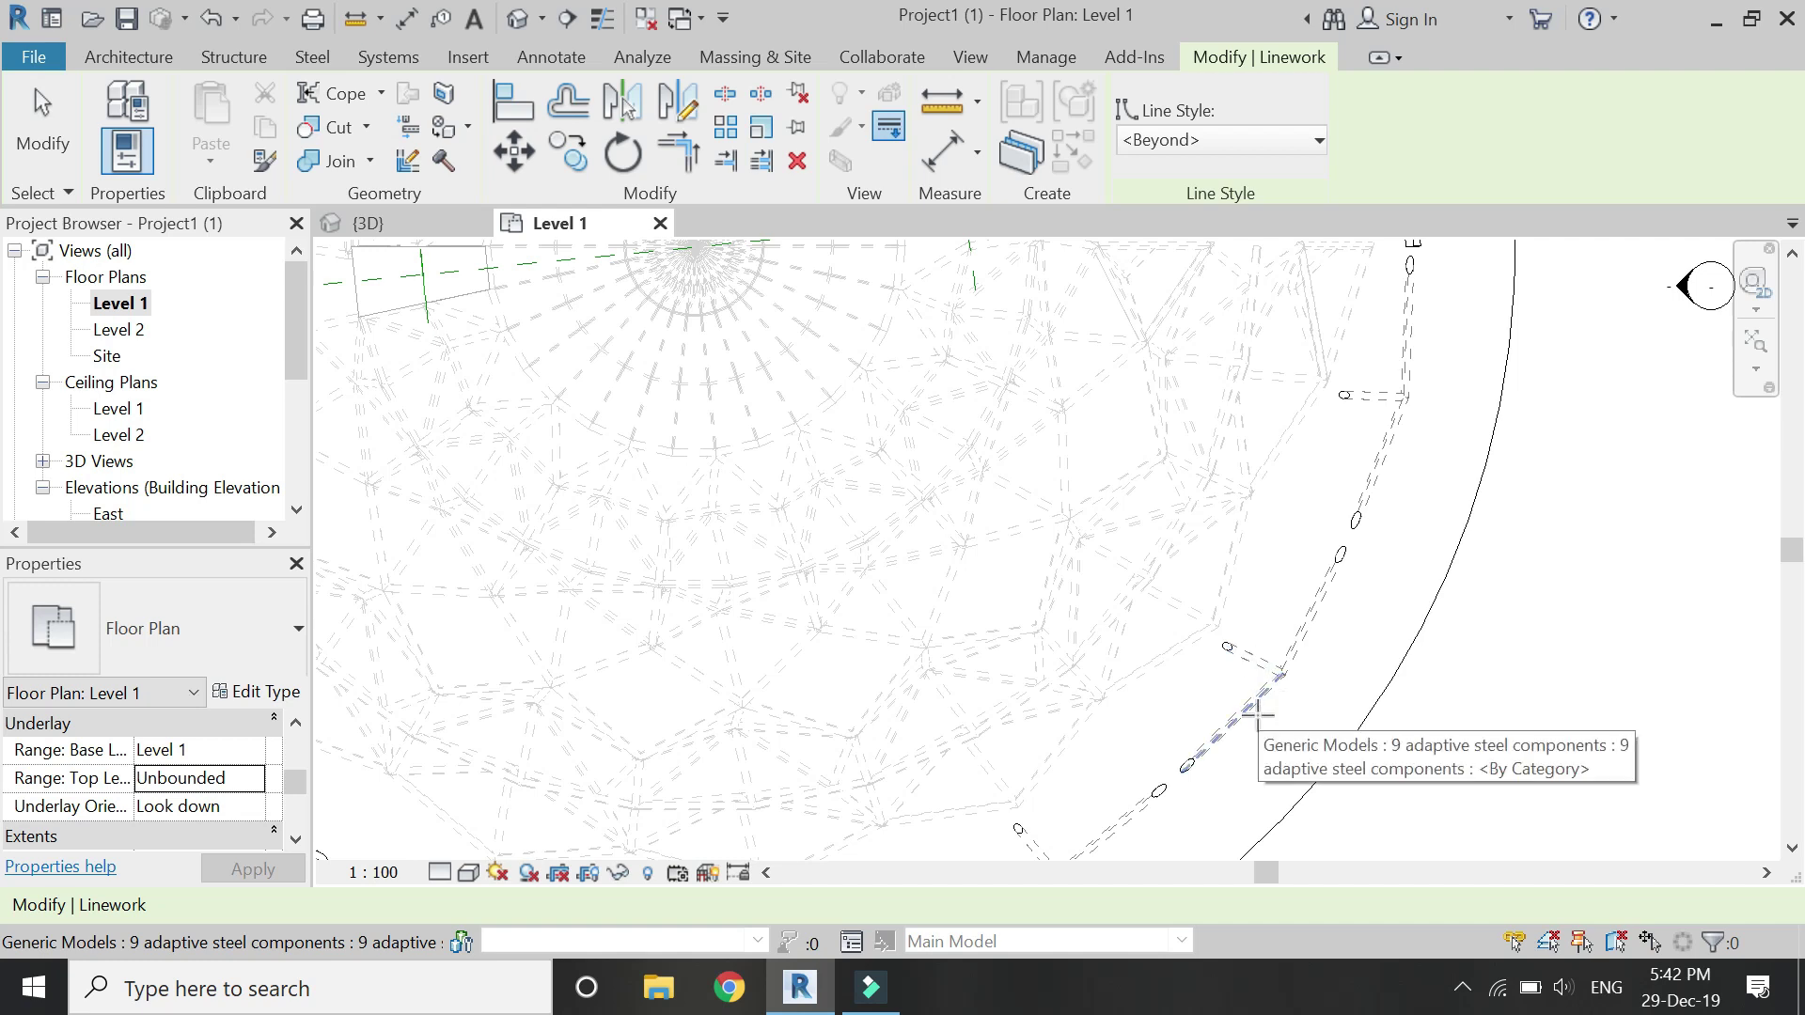
pyautogui.press('Tab')
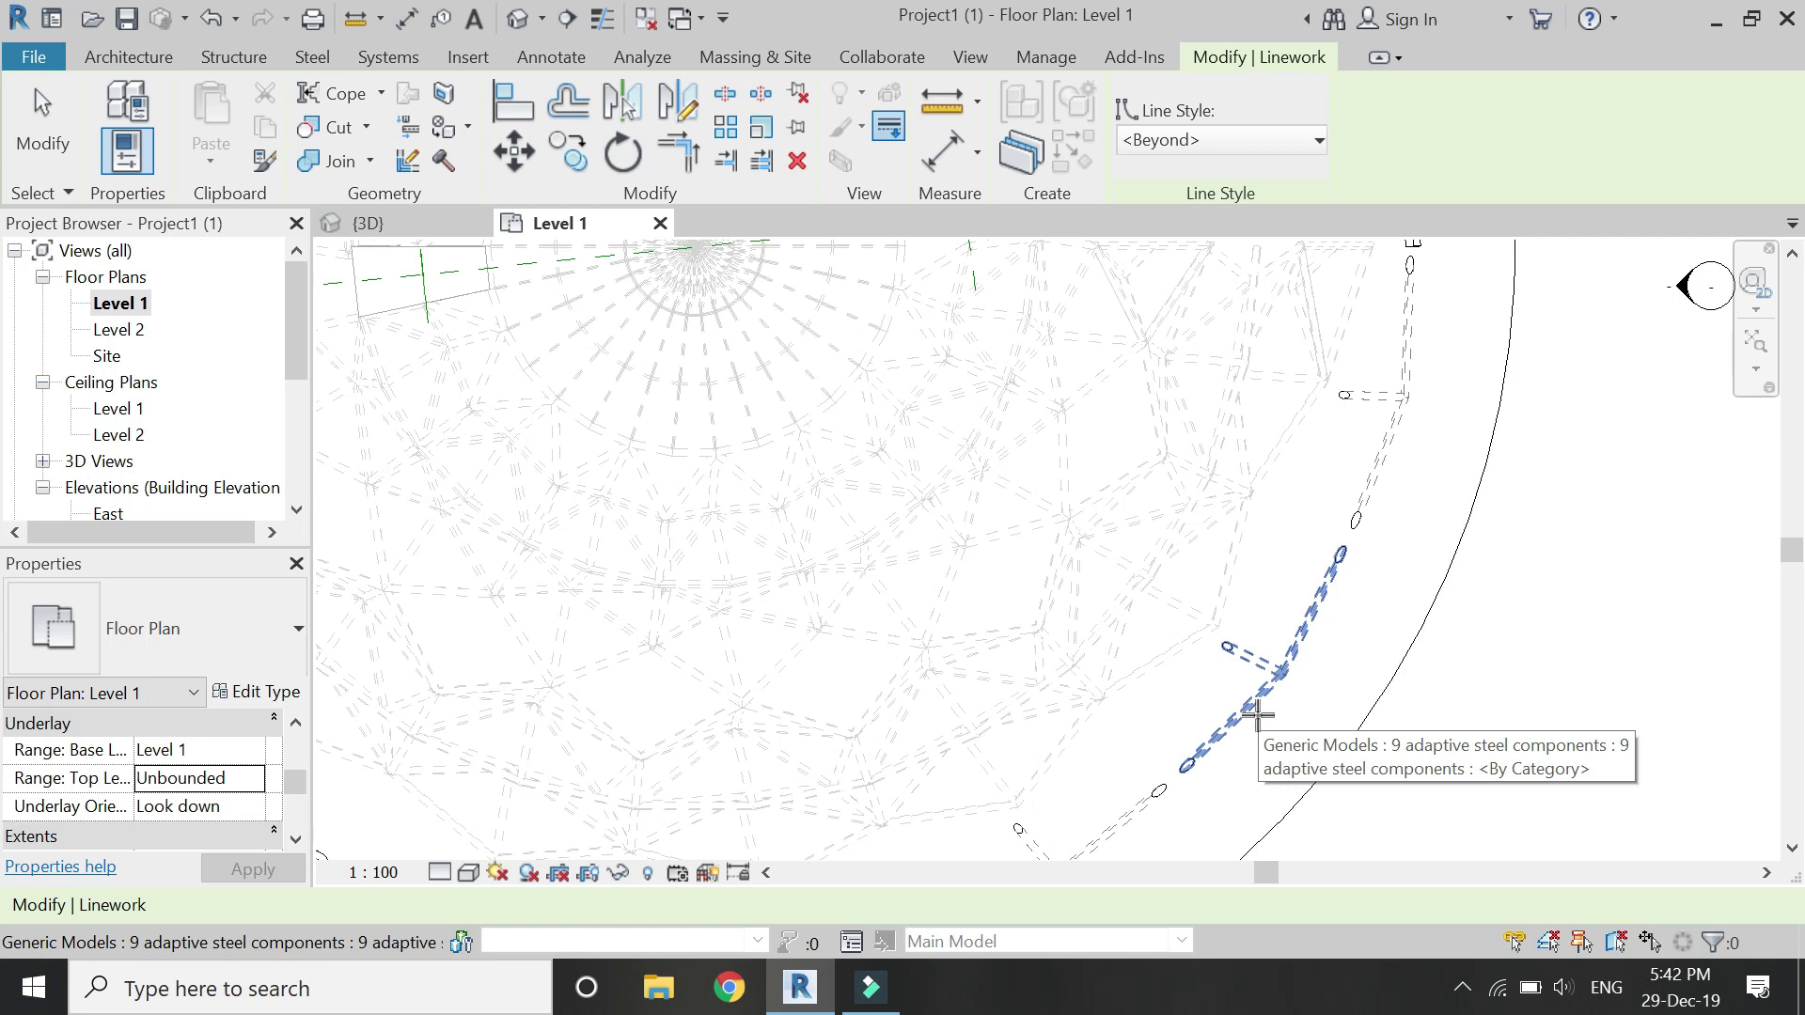
pyautogui.click(1257, 714)
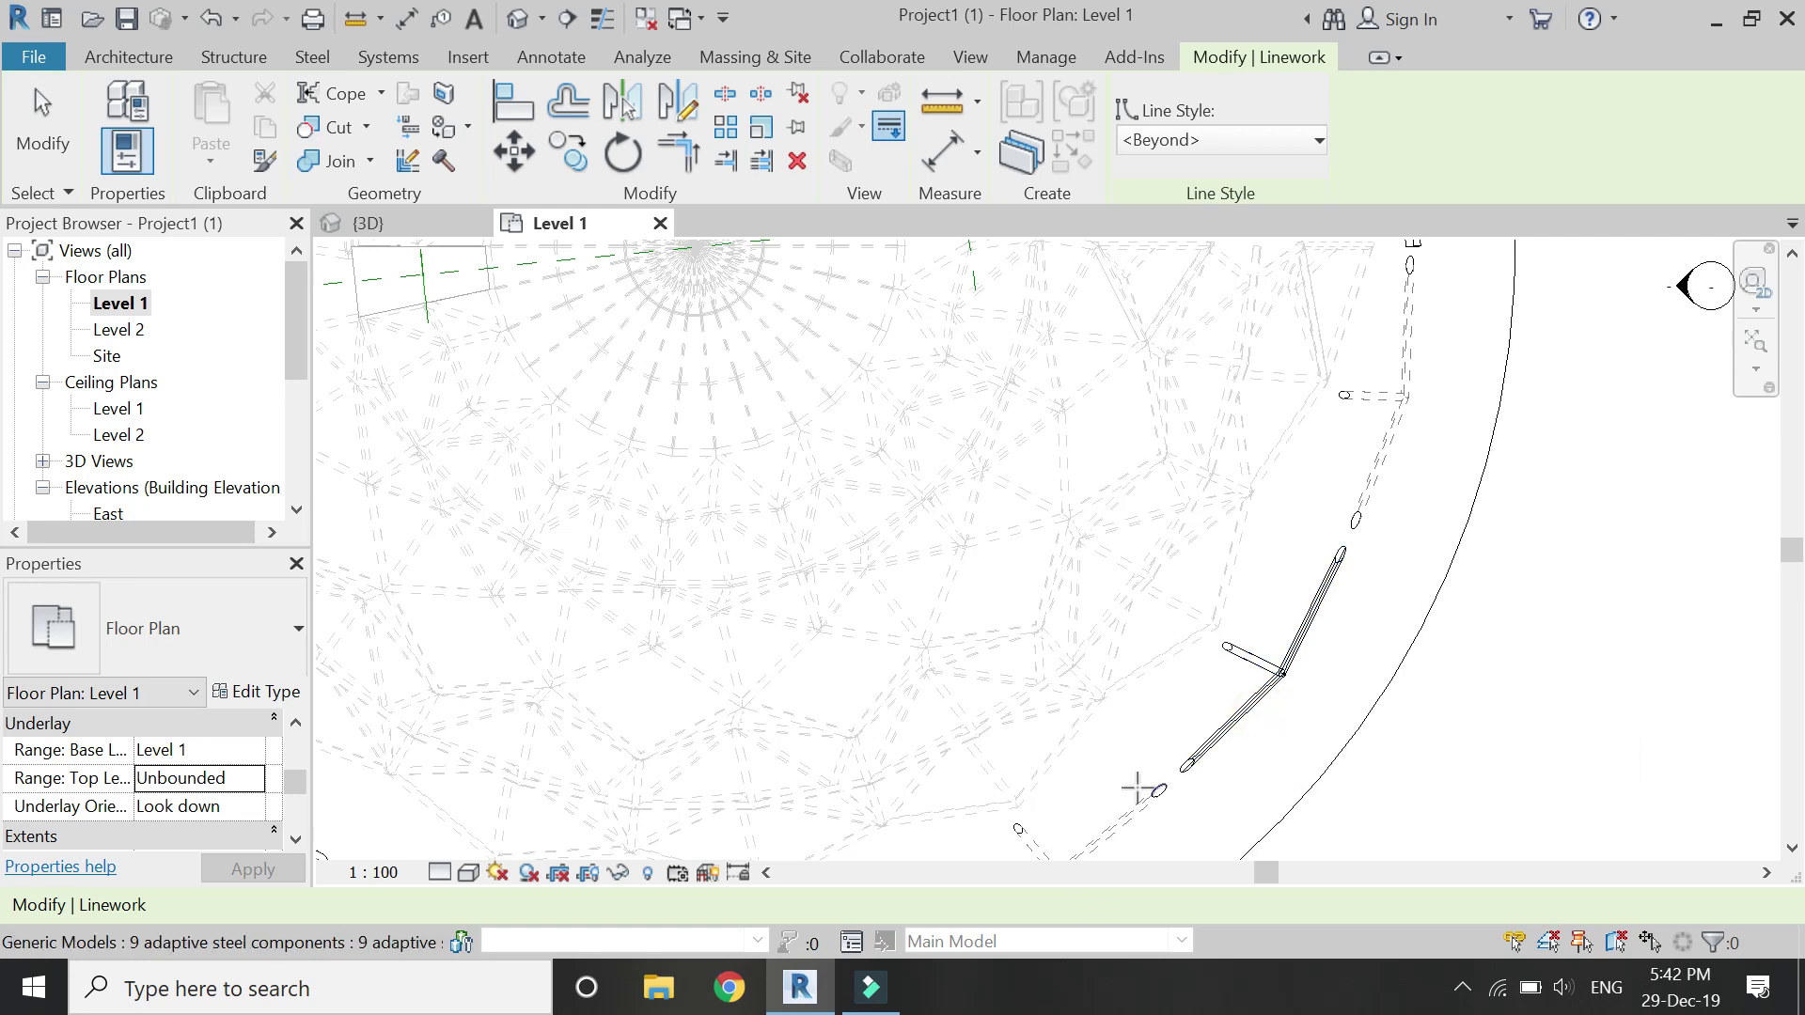
# Apply the <Beyond> line style to the steel base components along the dome's right and upper perimeter.
pyautogui.scroll(-2, 1140, 790)
pyautogui.scroll(3, 1205, 761)
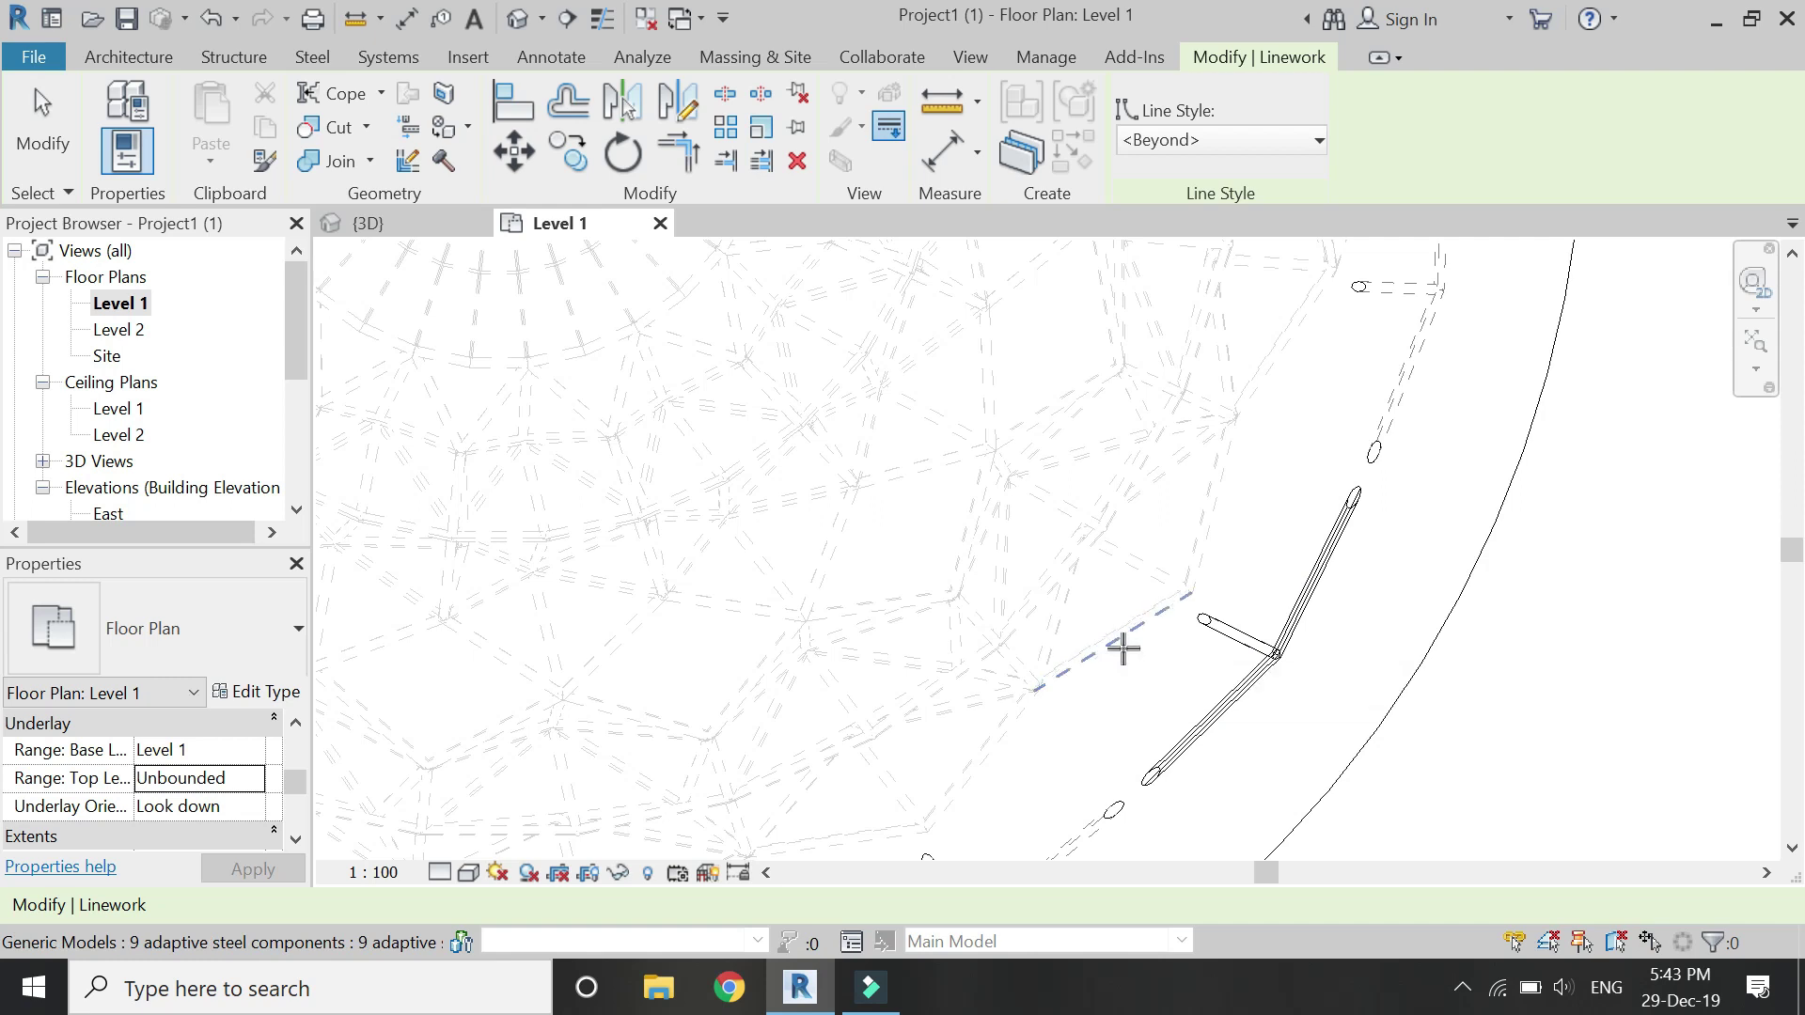
pyautogui.click(1112, 650)
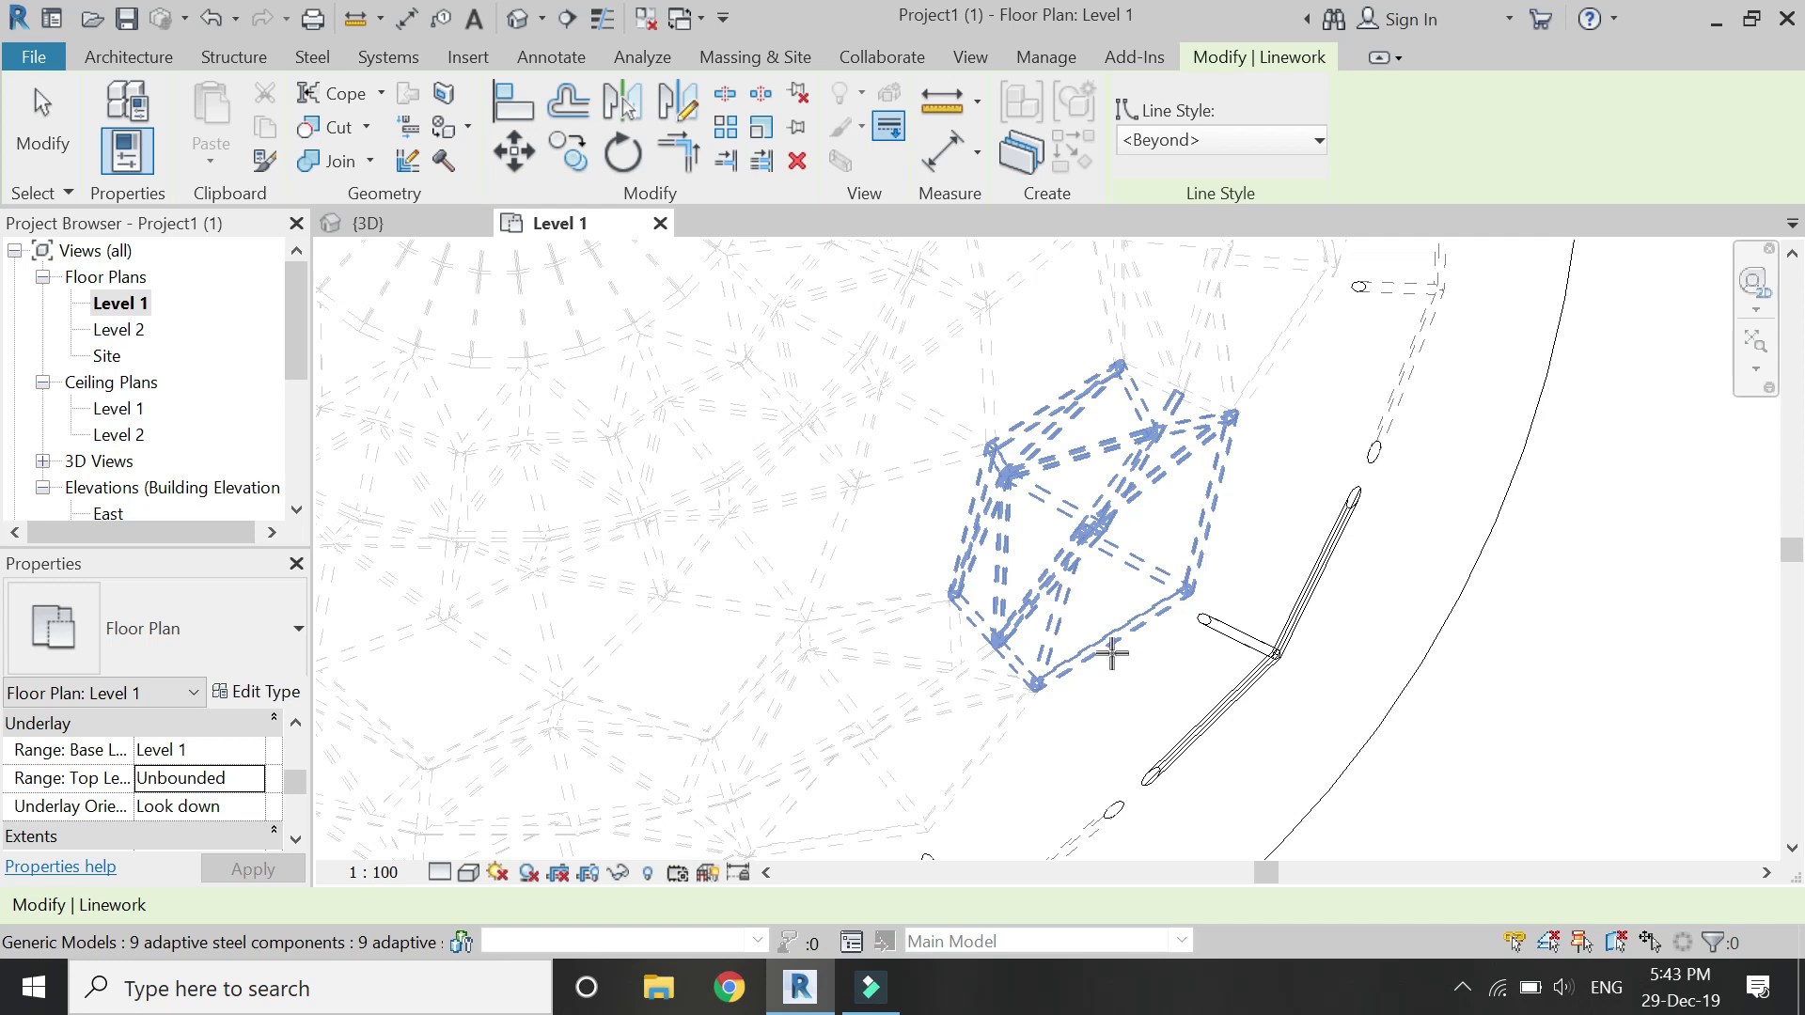
pyautogui.scroll(-3, 1474, 452)
pyautogui.scroll(3, 1269, 575)
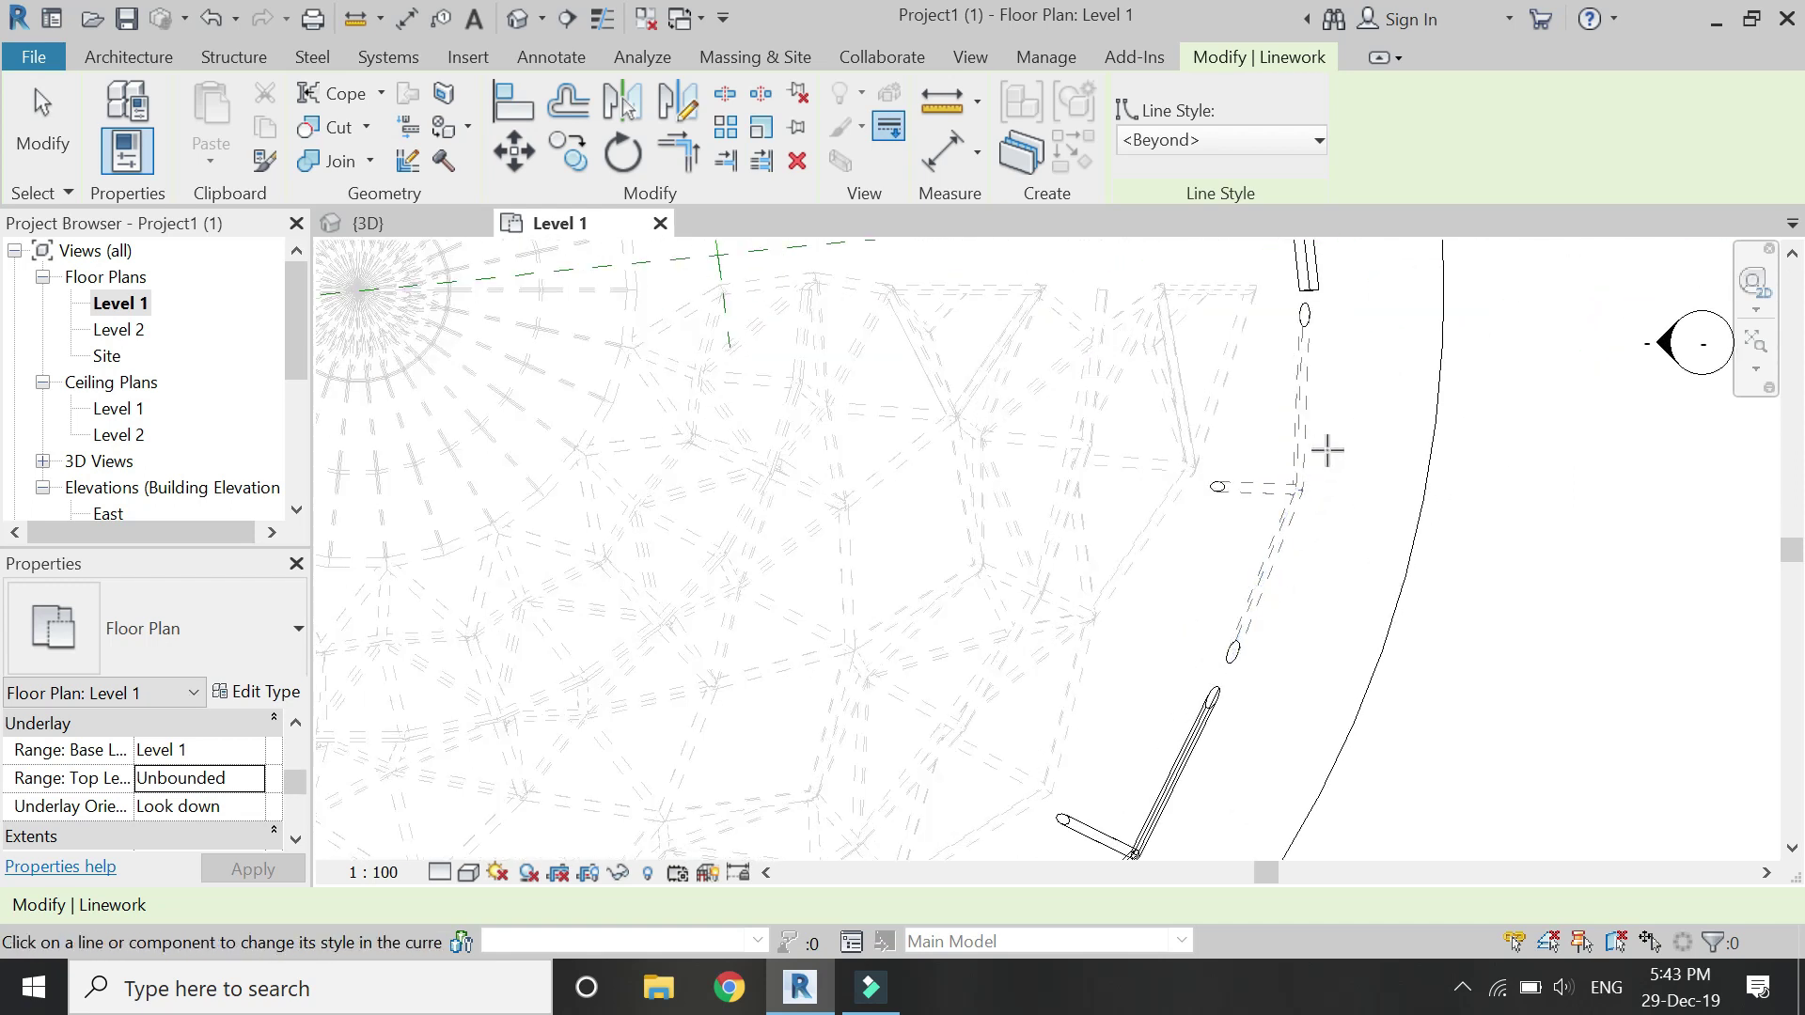
pyautogui.click(1308, 458)
pyautogui.scroll(-3, 1310, 526)
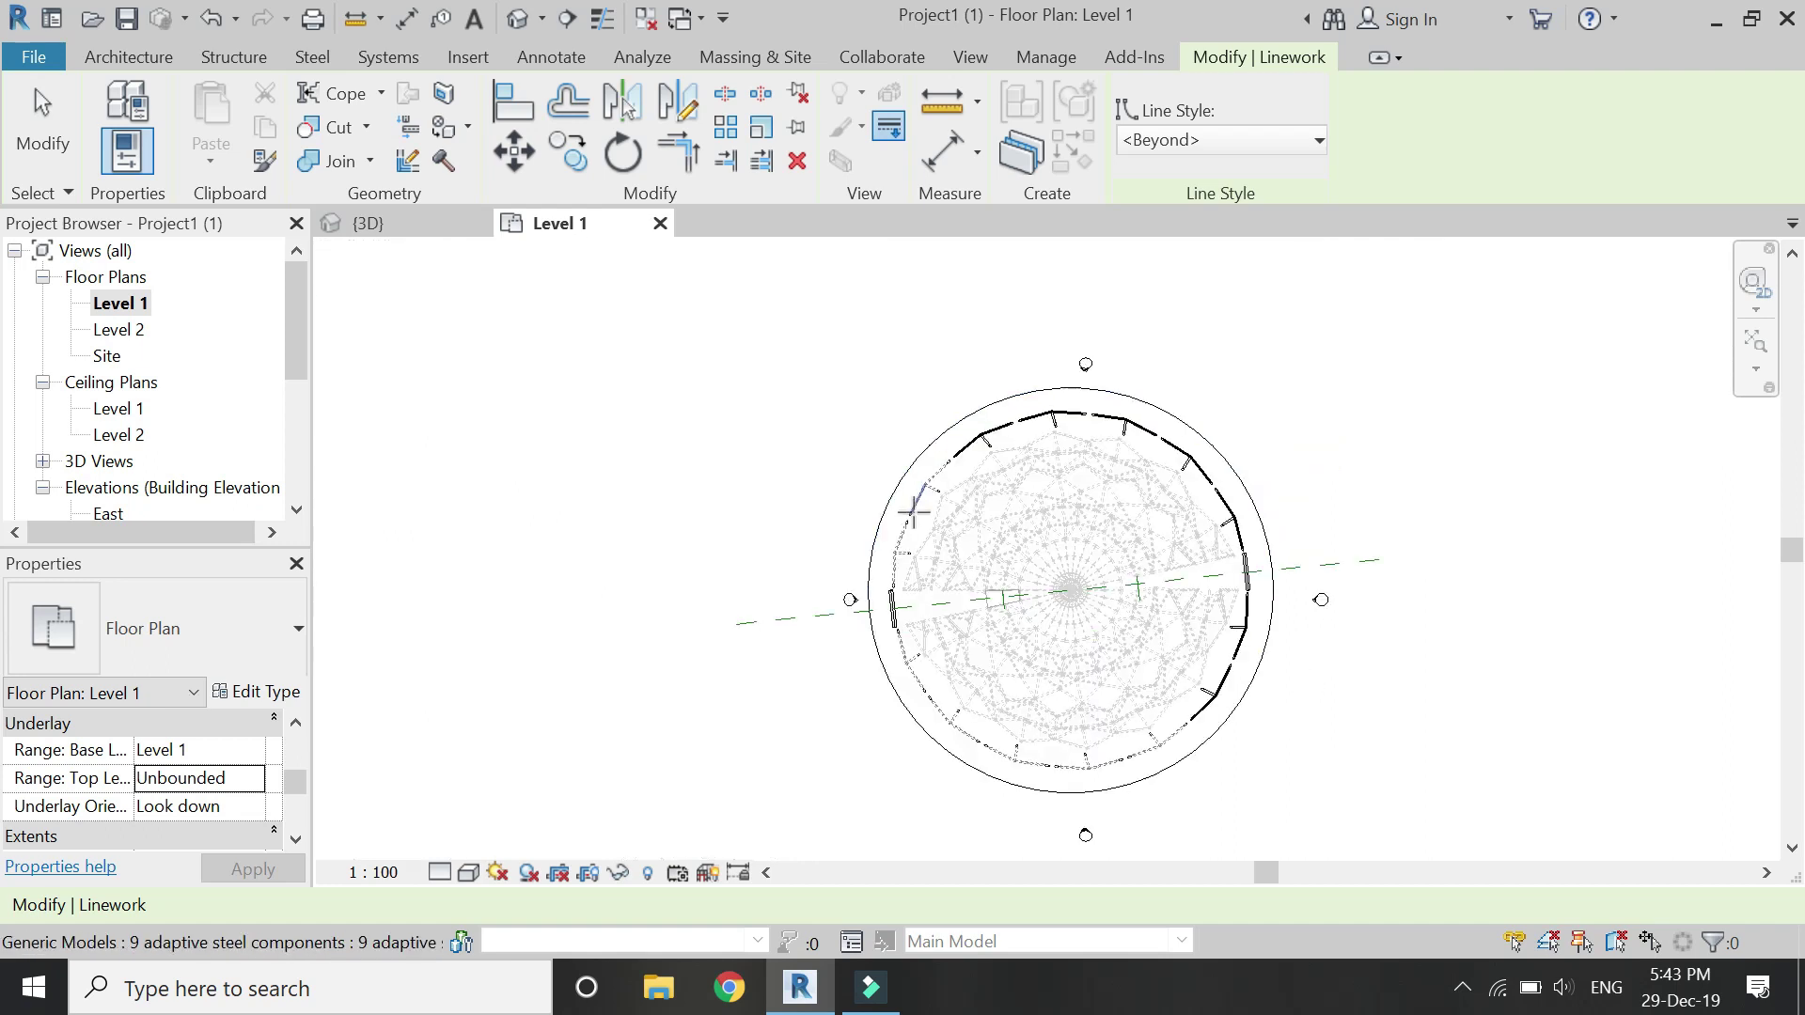
# Apply the <Beyond> line style to the two dashed base components on the upper-left perimeter, above the left opening.
pyautogui.scroll(2, 914, 508)
pyautogui.scroll(2, 907, 501)
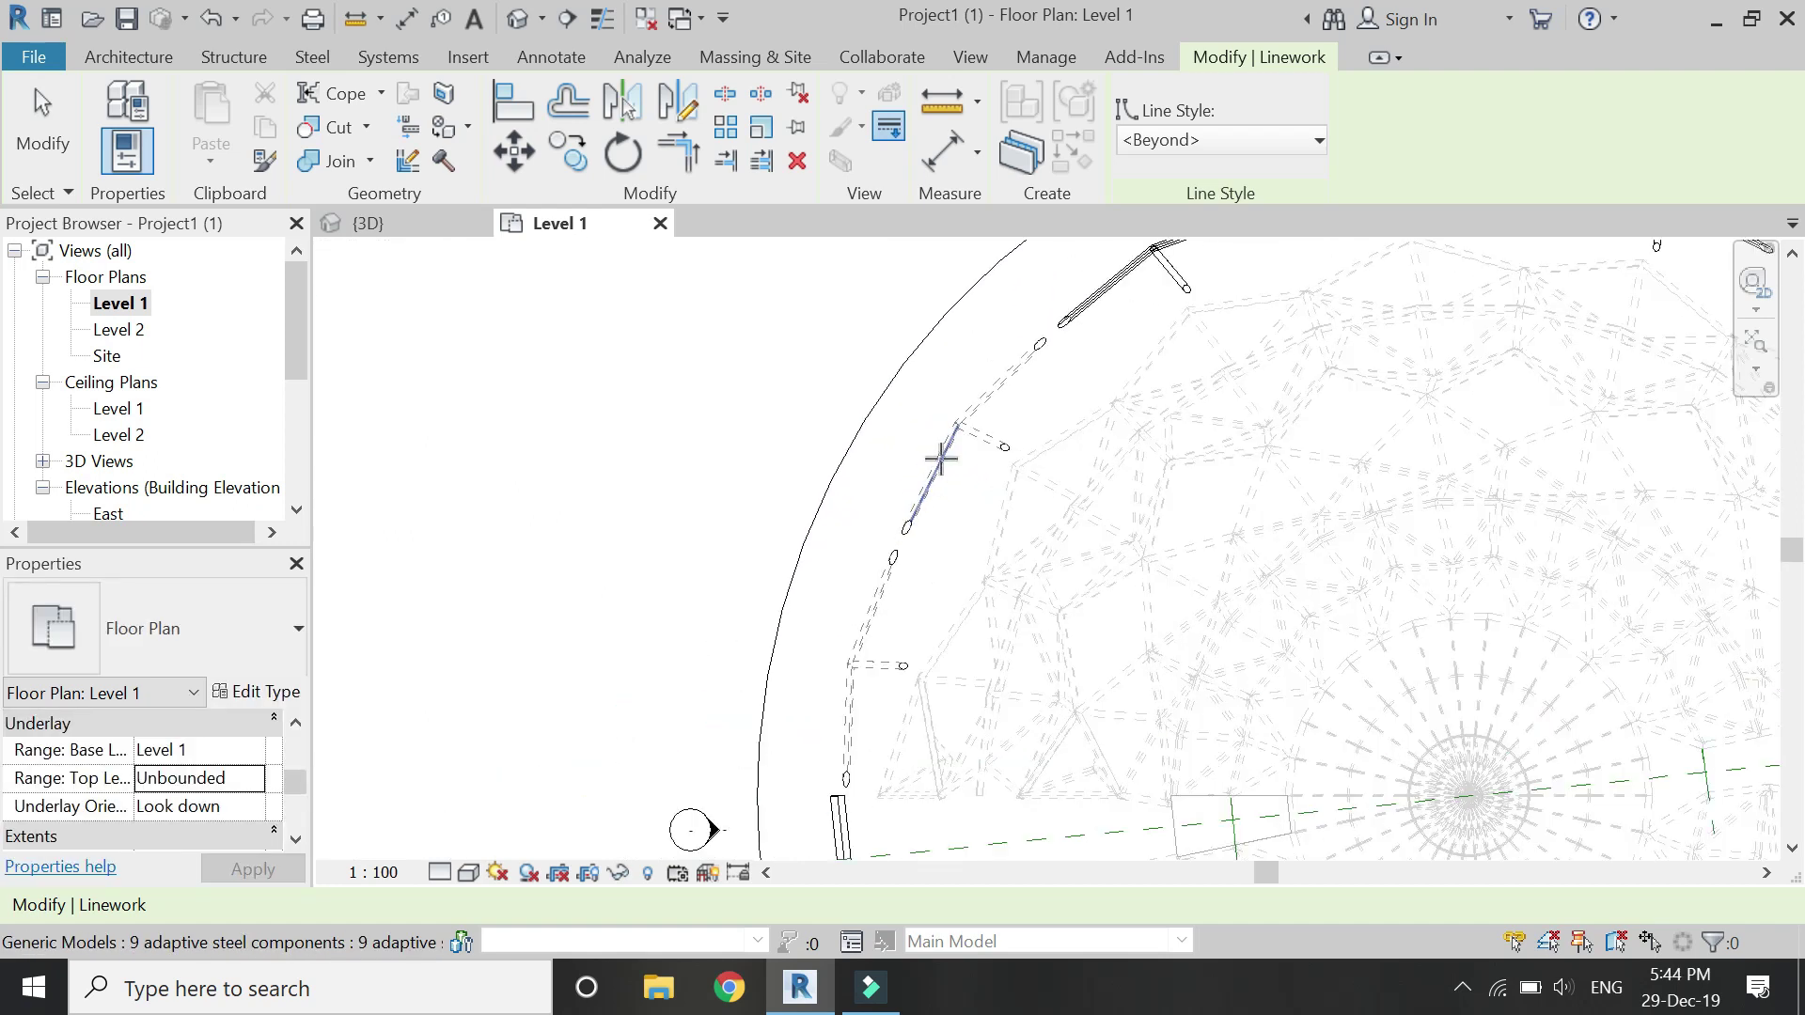
pyautogui.click(940, 458)
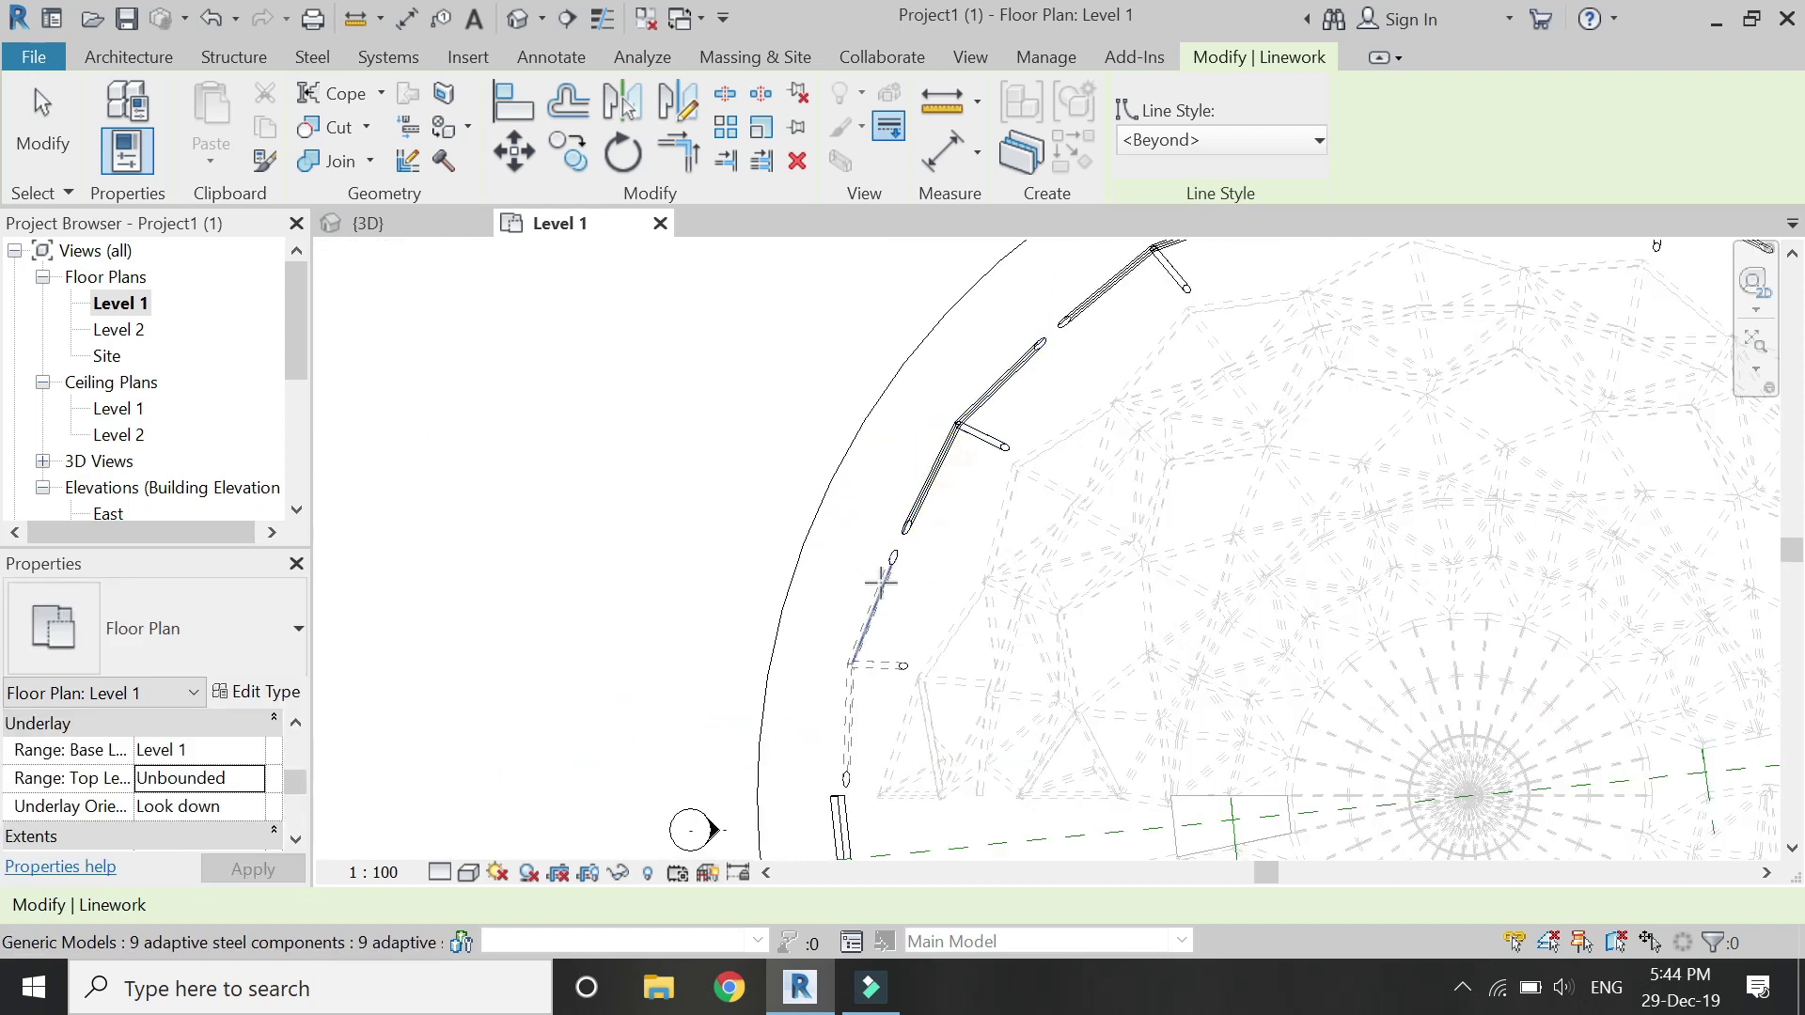
pyautogui.click(878, 584)
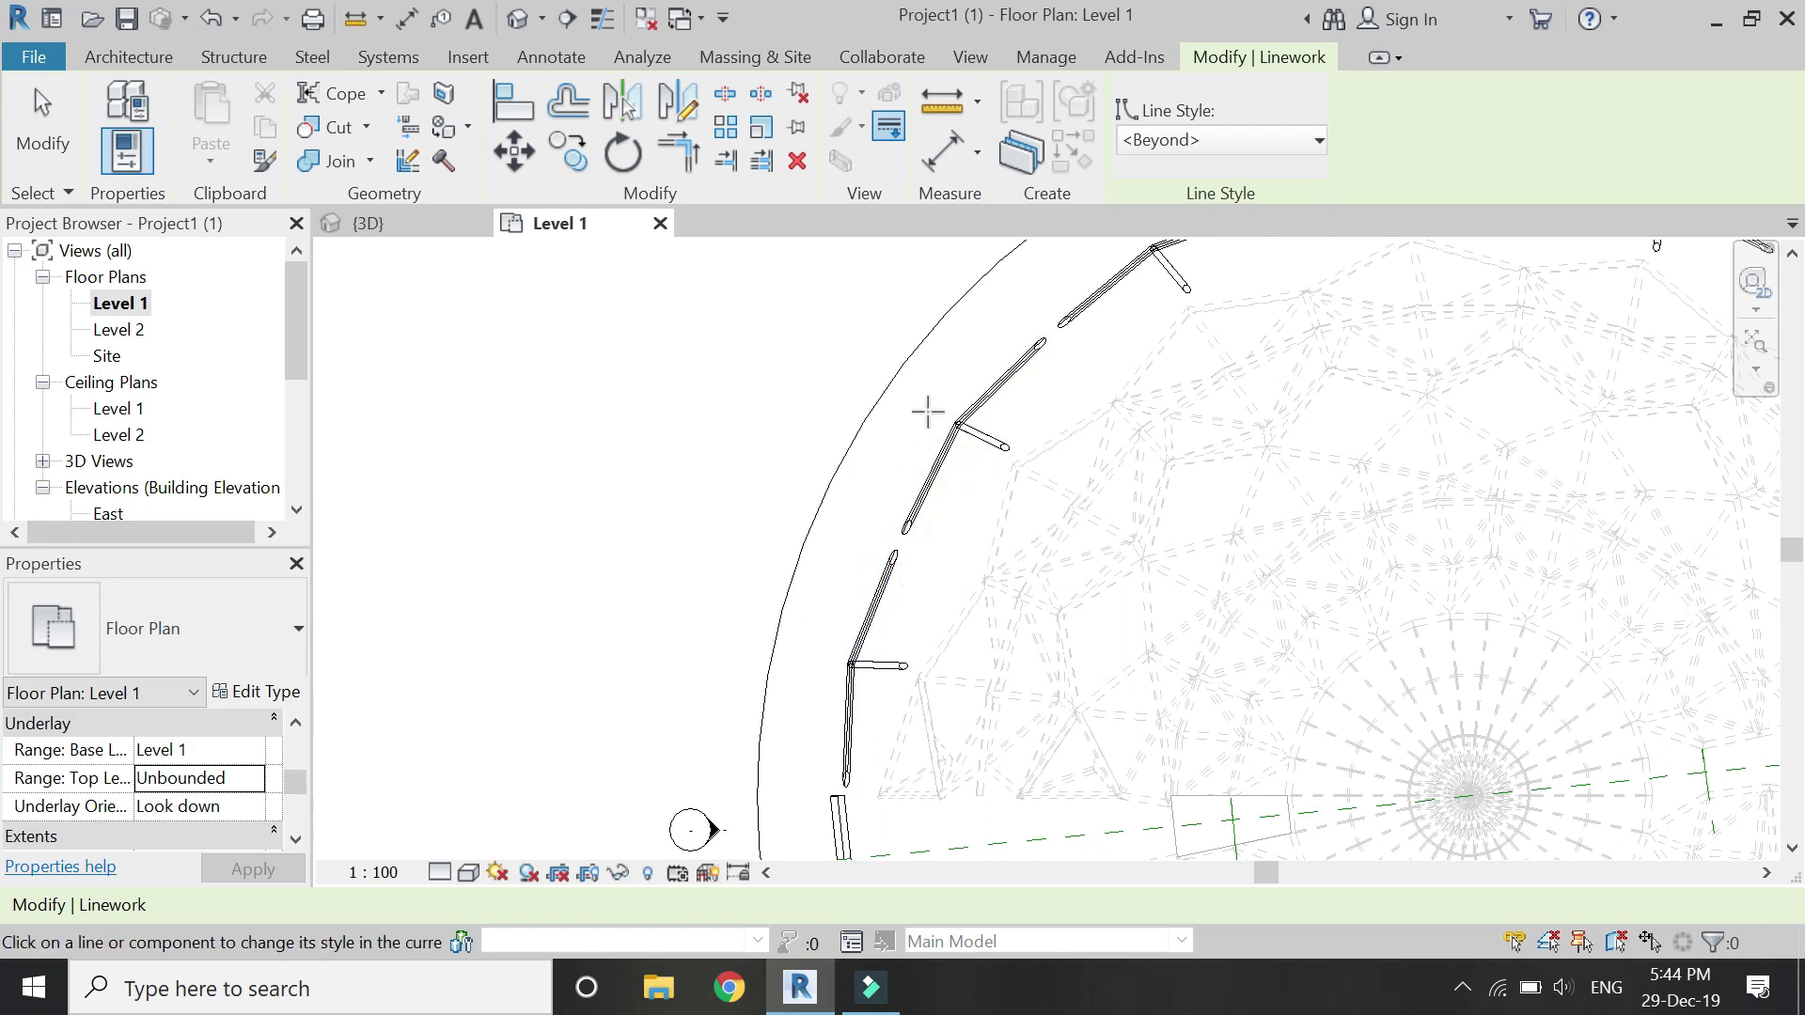
# Apply the <Beyond> line style to three successive base components along the lower-left perimeter, starting just below the left opening.
pyautogui.scroll(-3, 931, 411)
pyautogui.scroll(4, 943, 589)
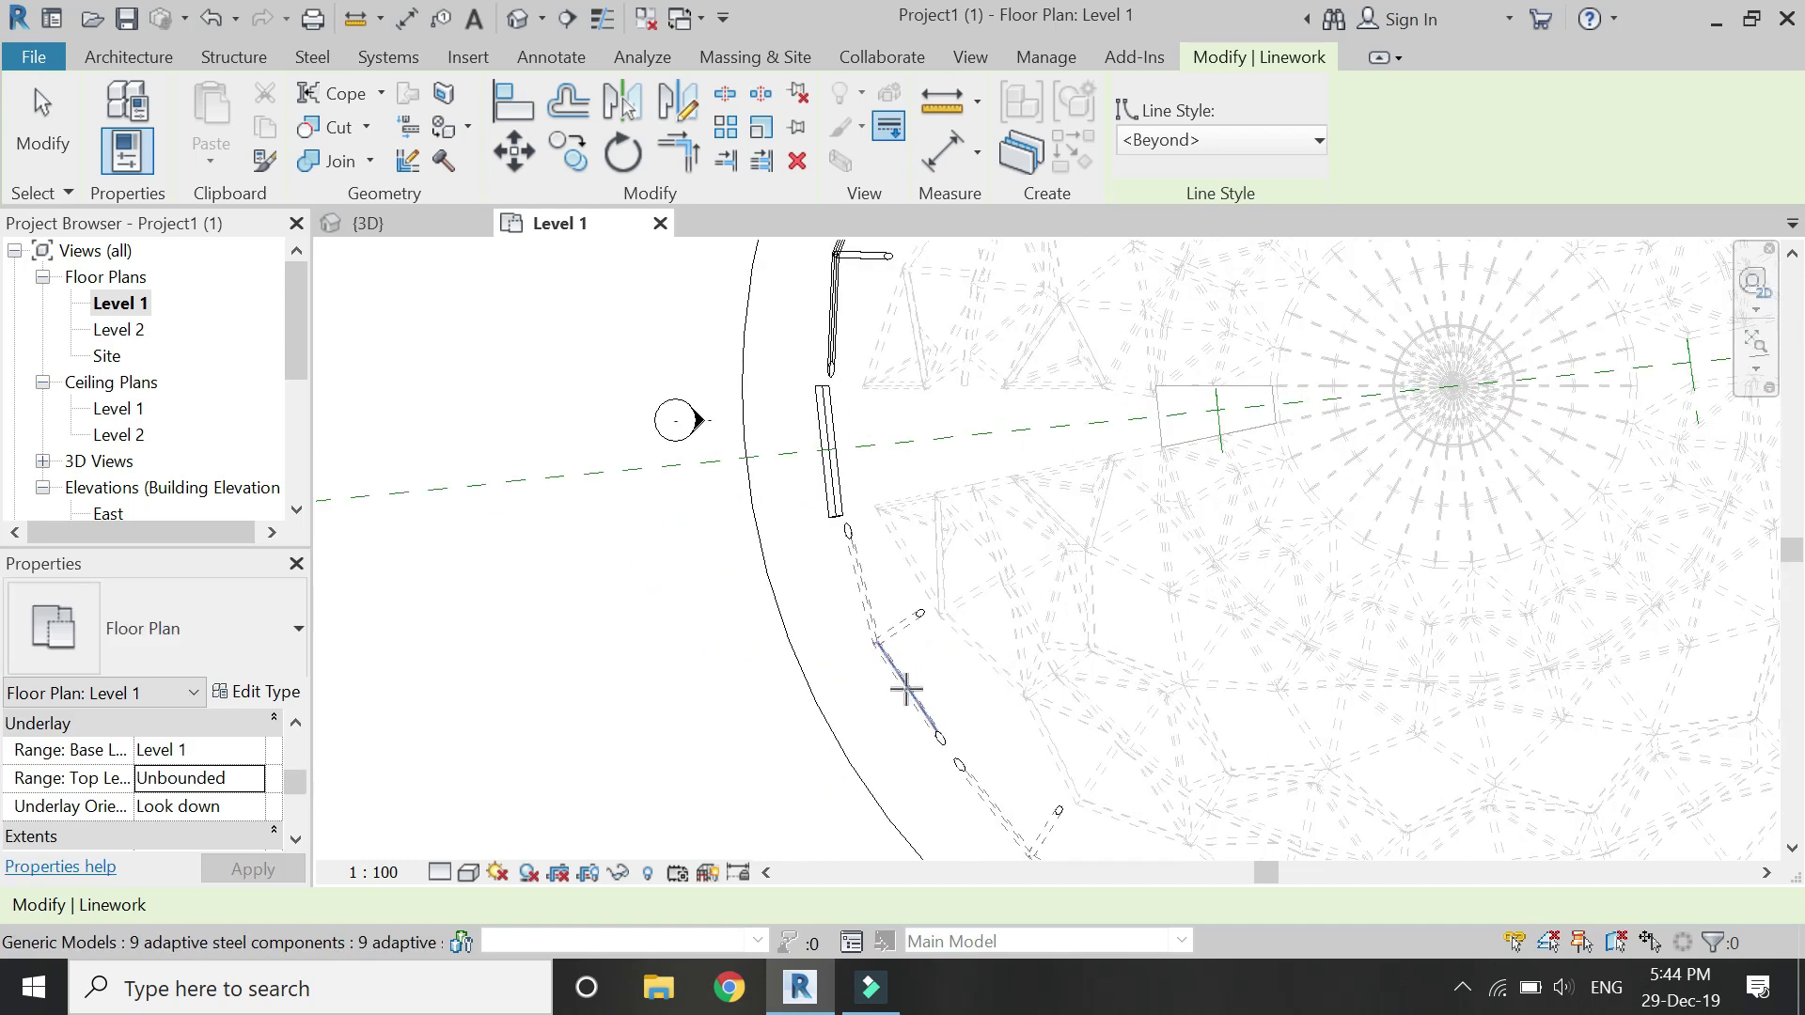
pyautogui.click(905, 689)
pyautogui.scroll(-4, 905, 689)
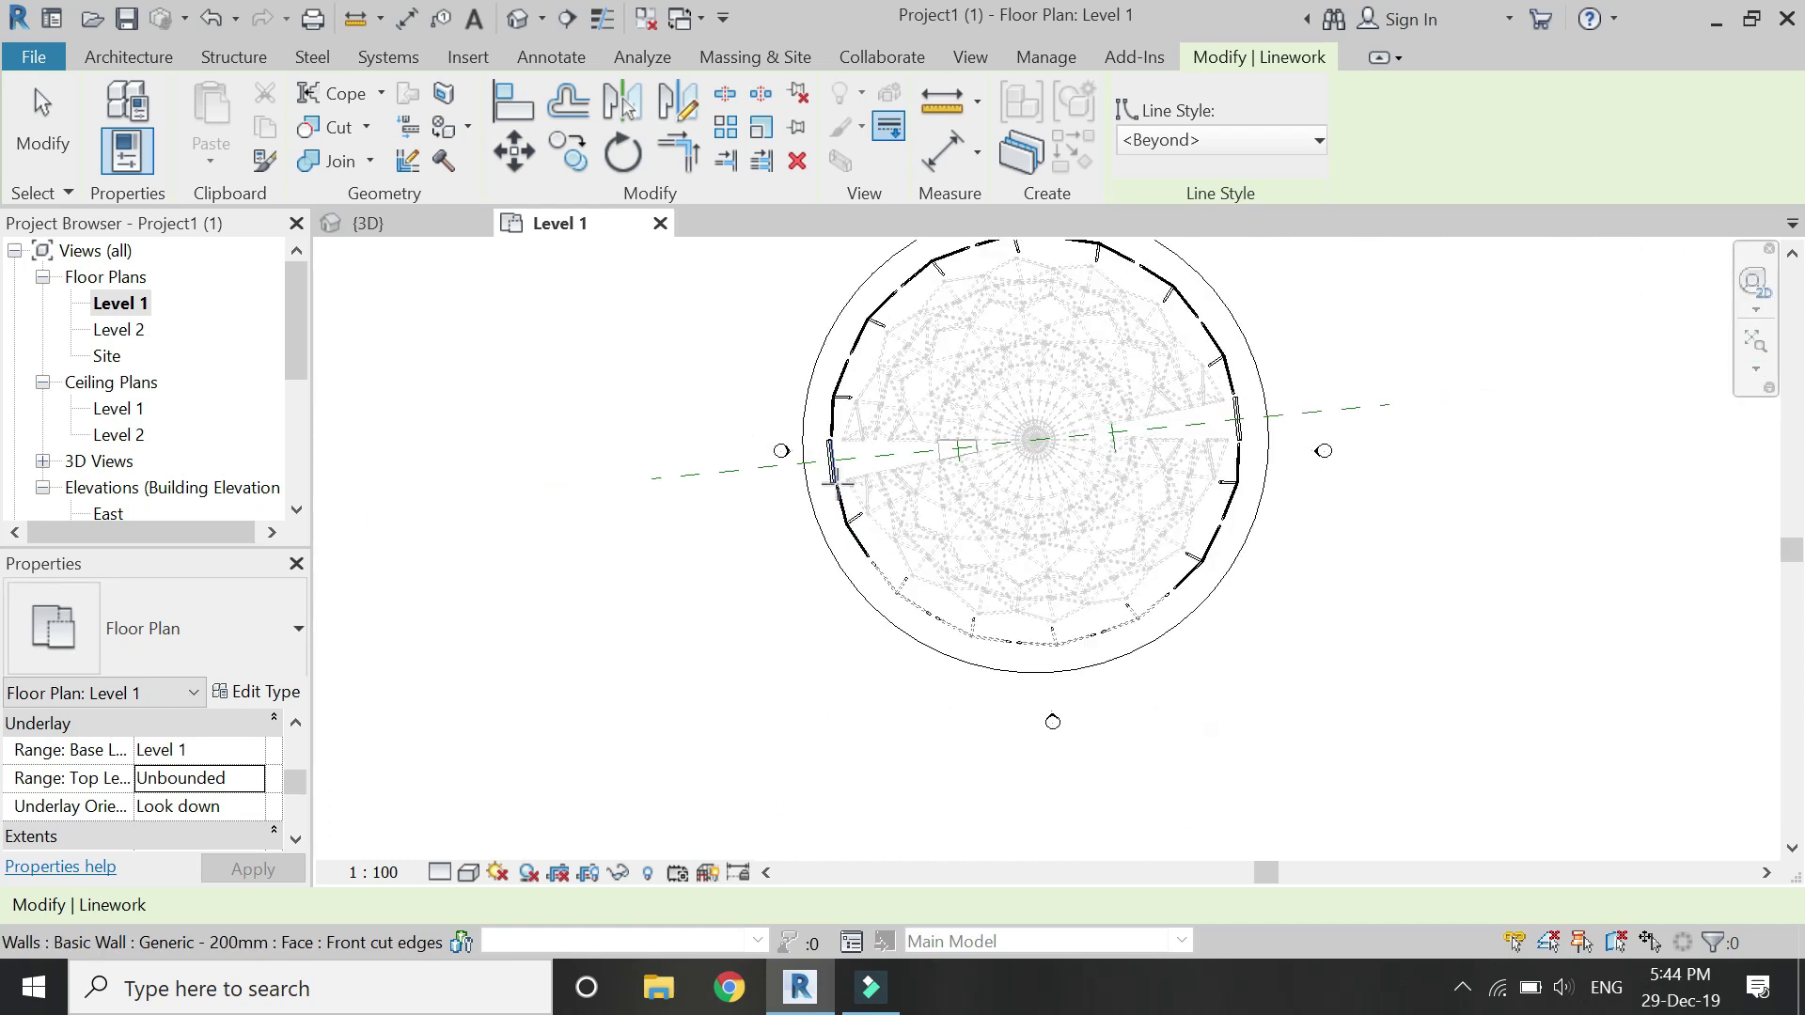
pyautogui.scroll(3, 916, 614)
pyautogui.scroll(2, 915, 614)
pyautogui.press('Tab')
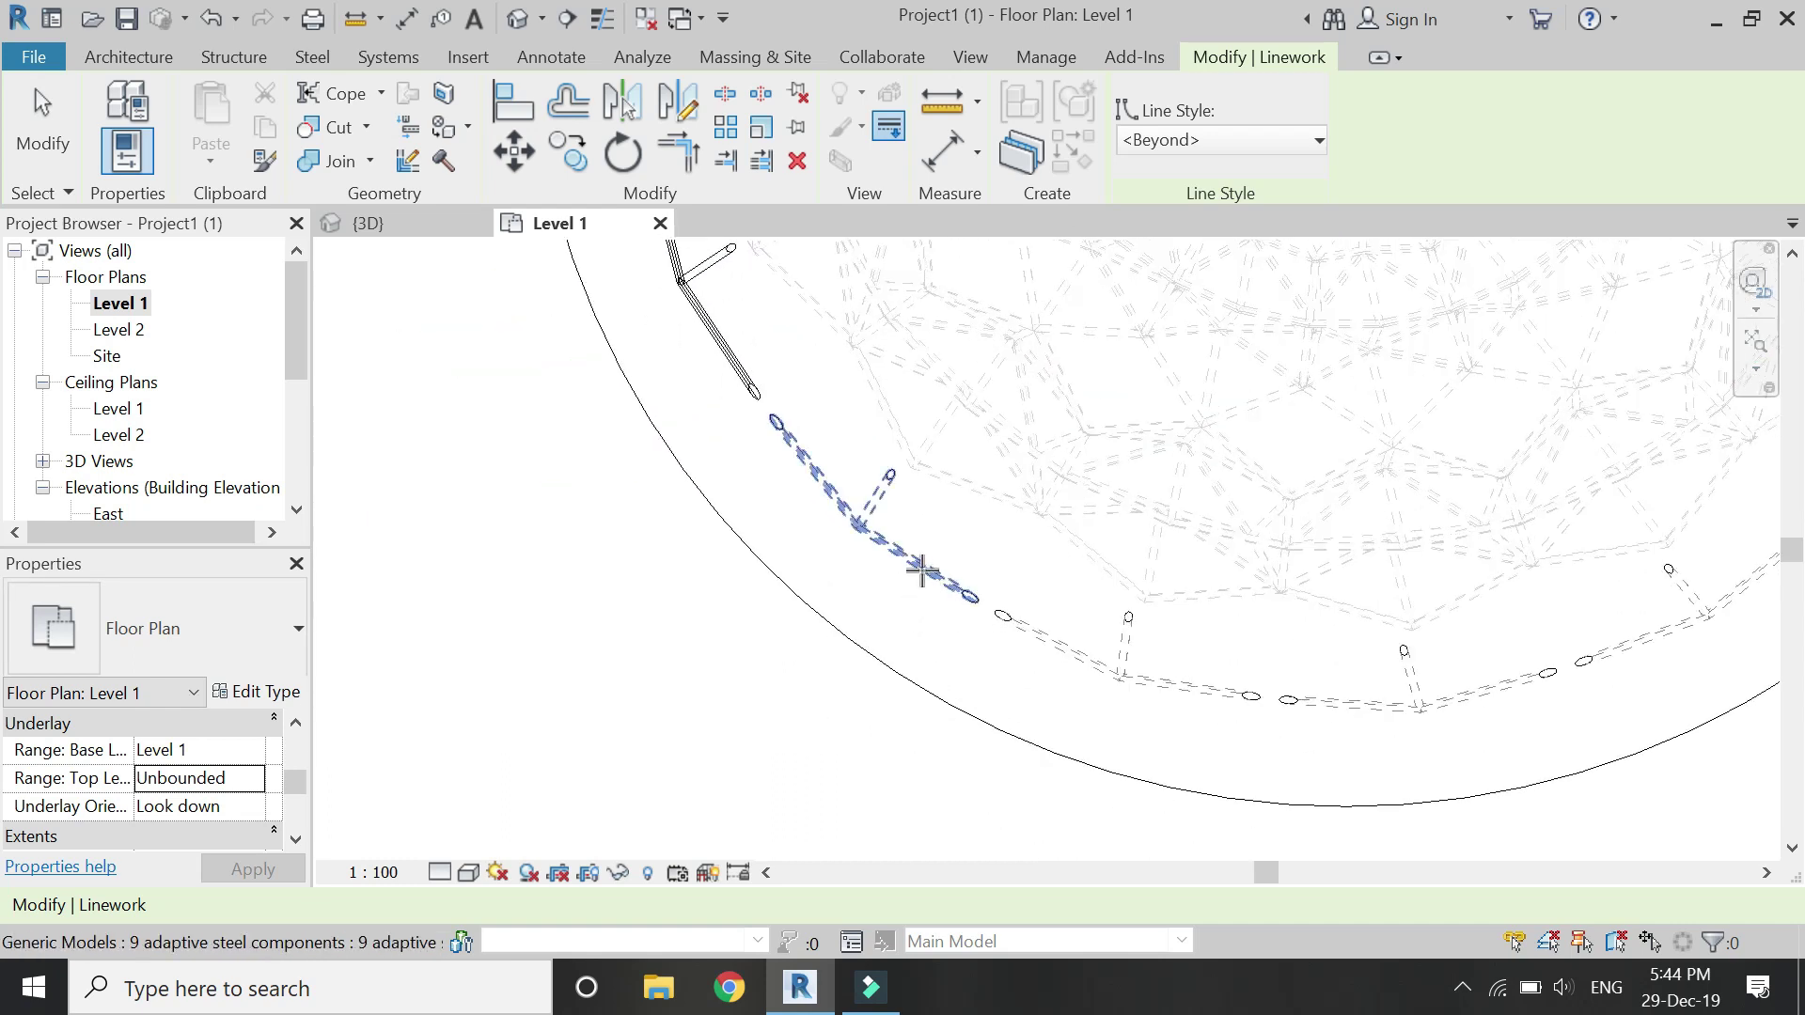
pyautogui.click(922, 570)
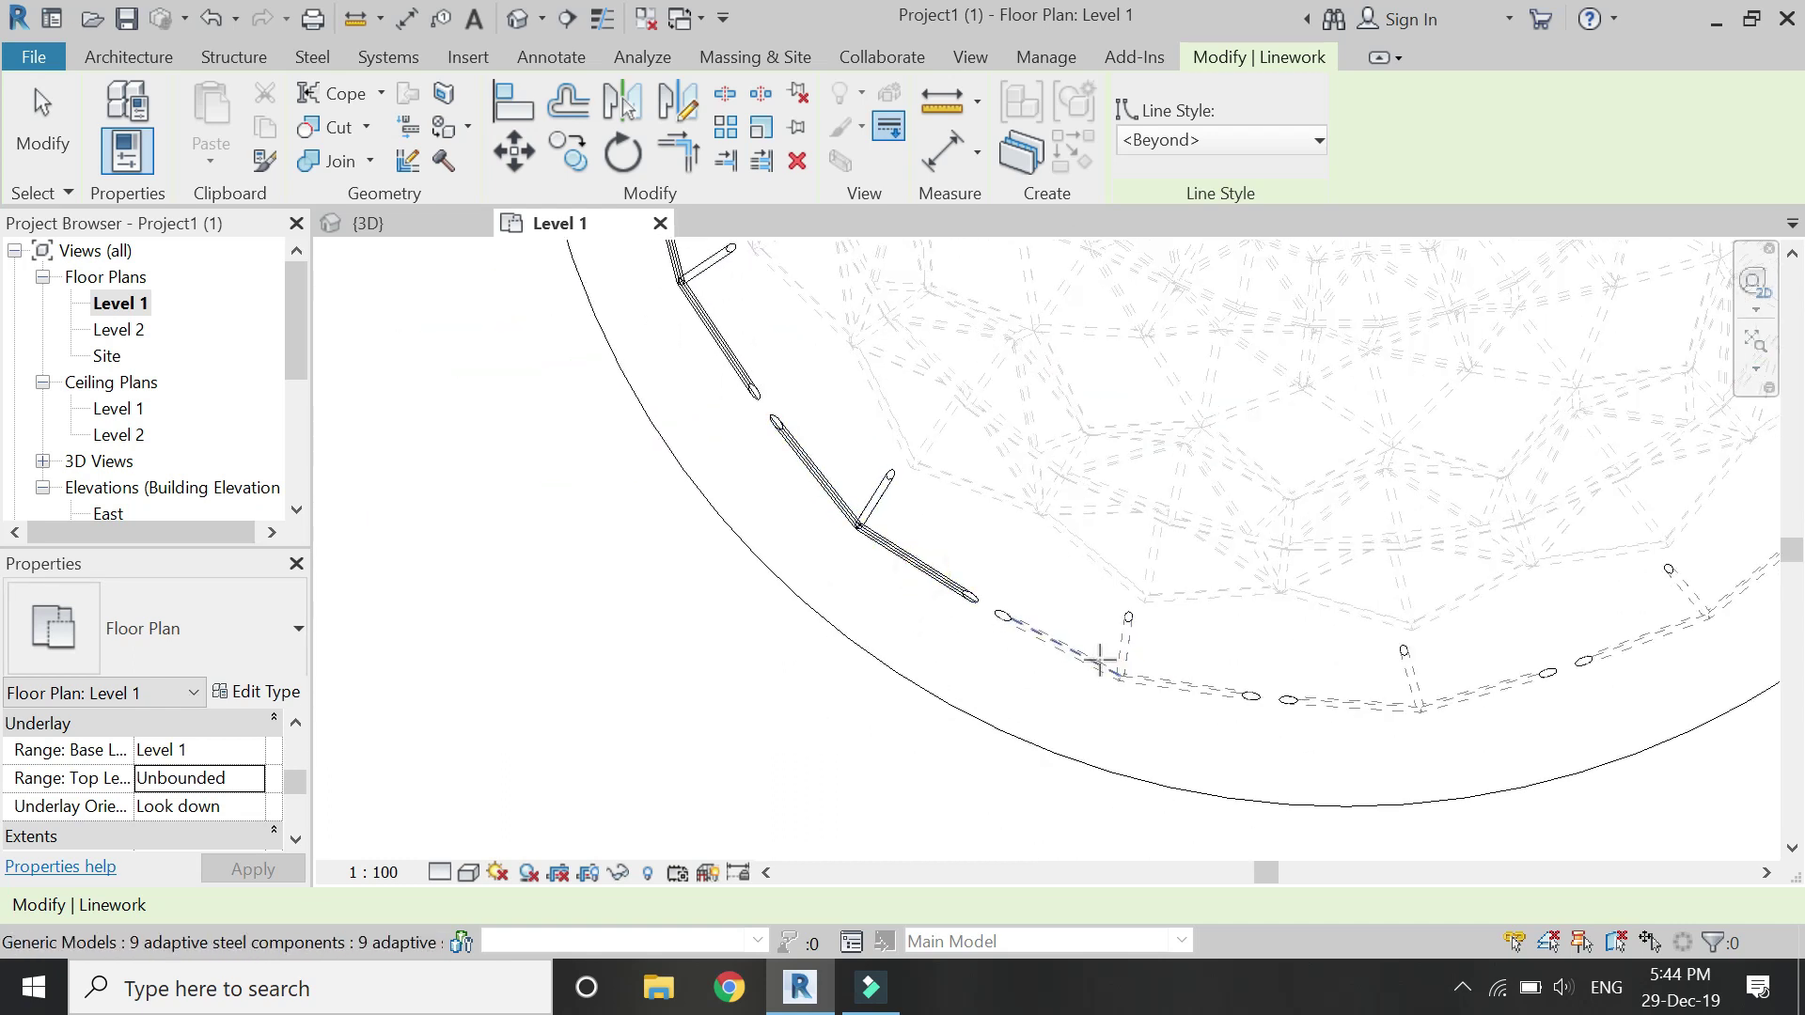
pyautogui.press('Tab')
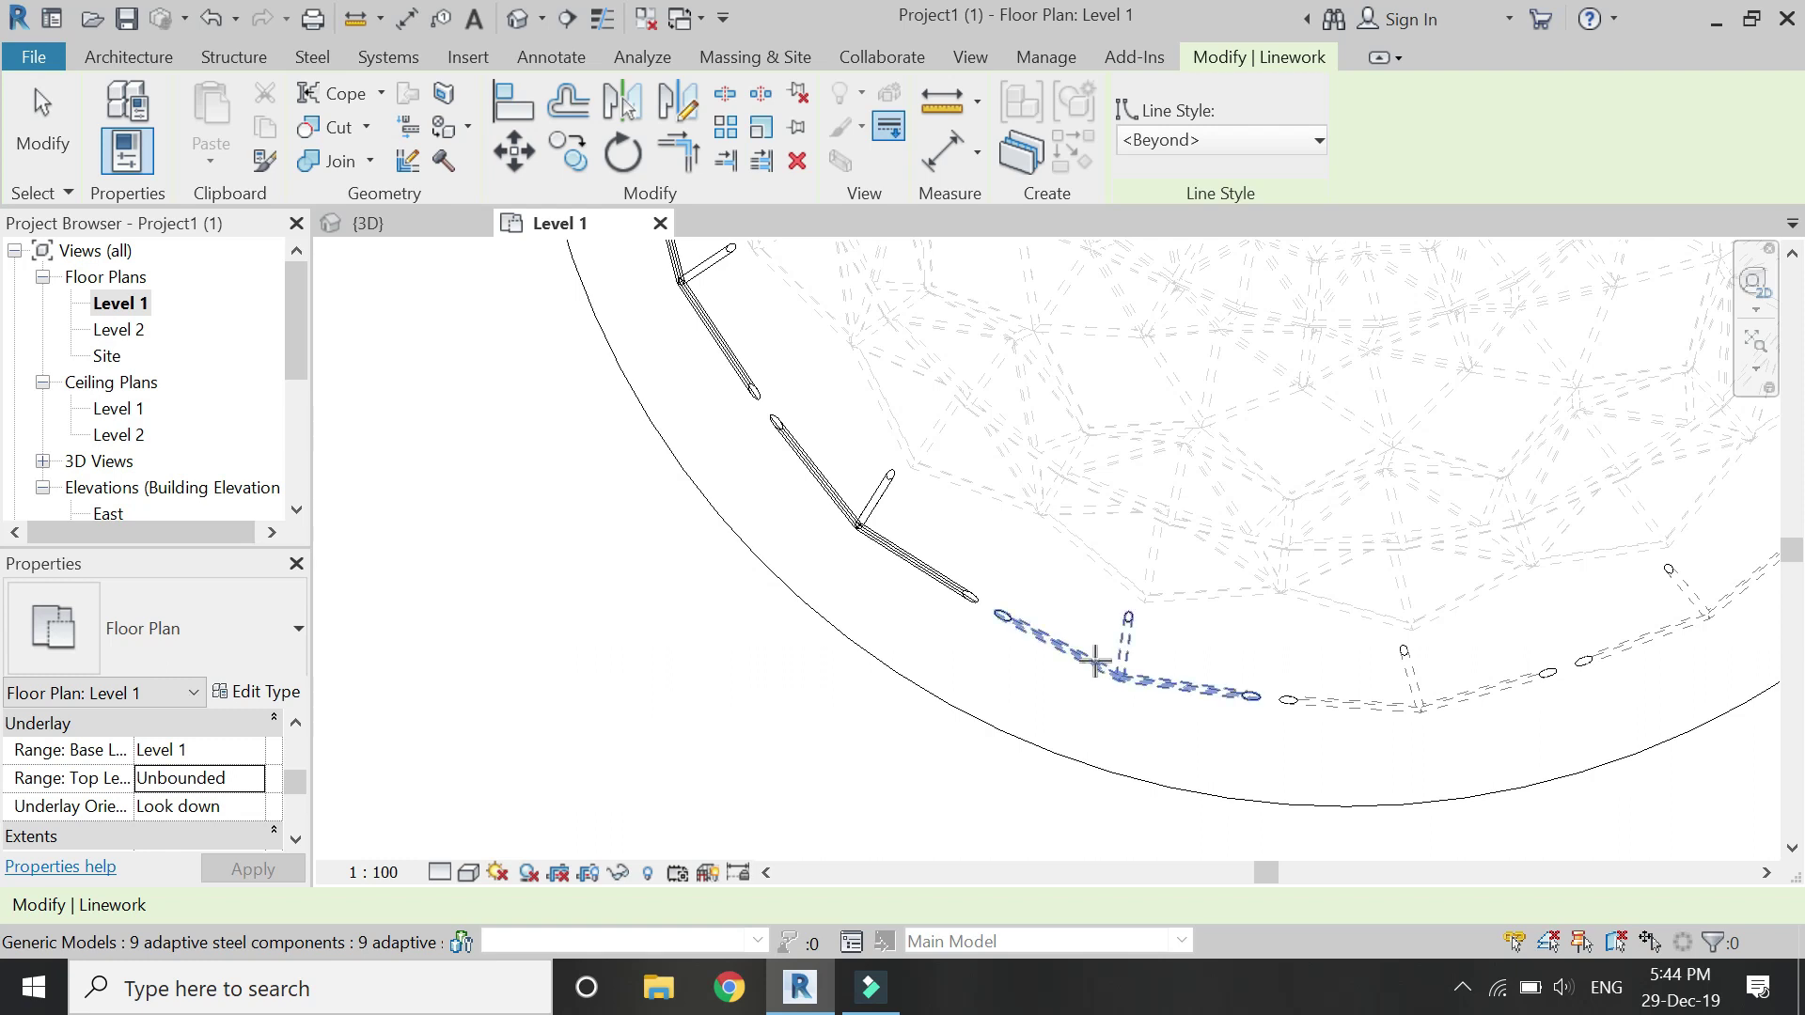
pyautogui.click(1094, 661)
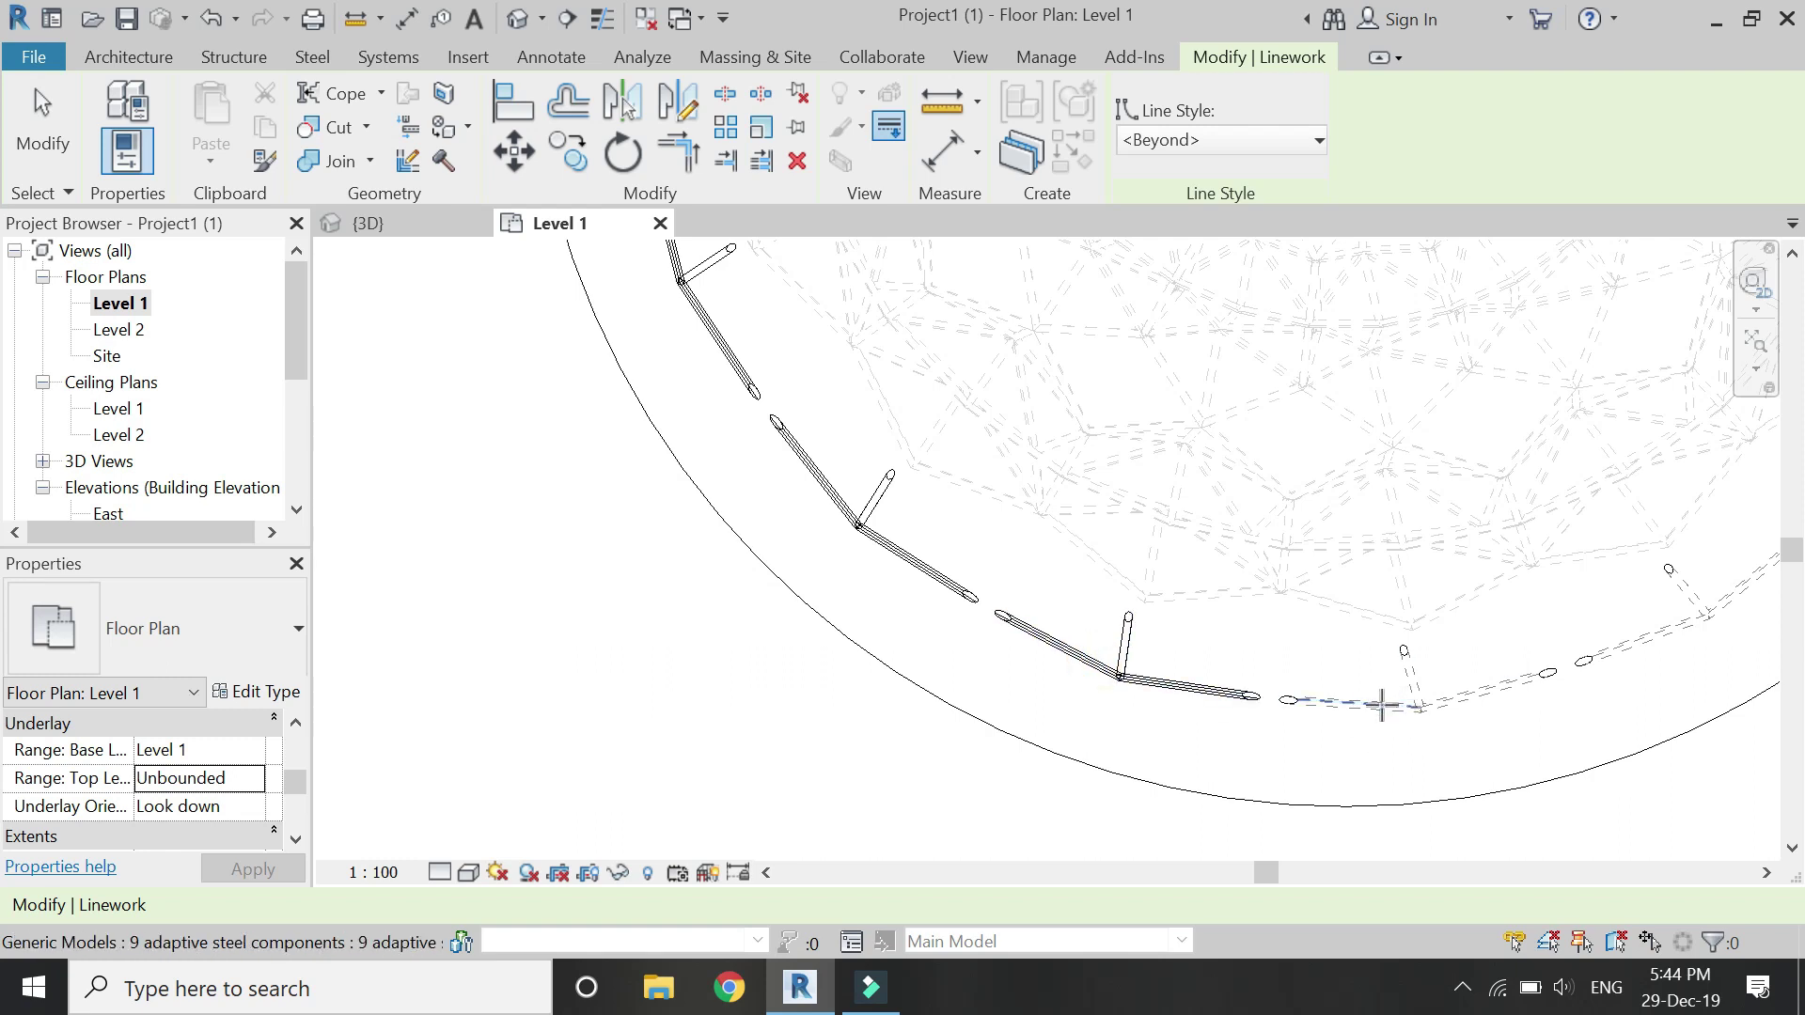
# Apply the <Beyond> line style to the last two dashed base components along the dome's lower perimeter and finish the Linework command.
pyautogui.press('Tab')
pyautogui.scroll(-5, 1139, 646)
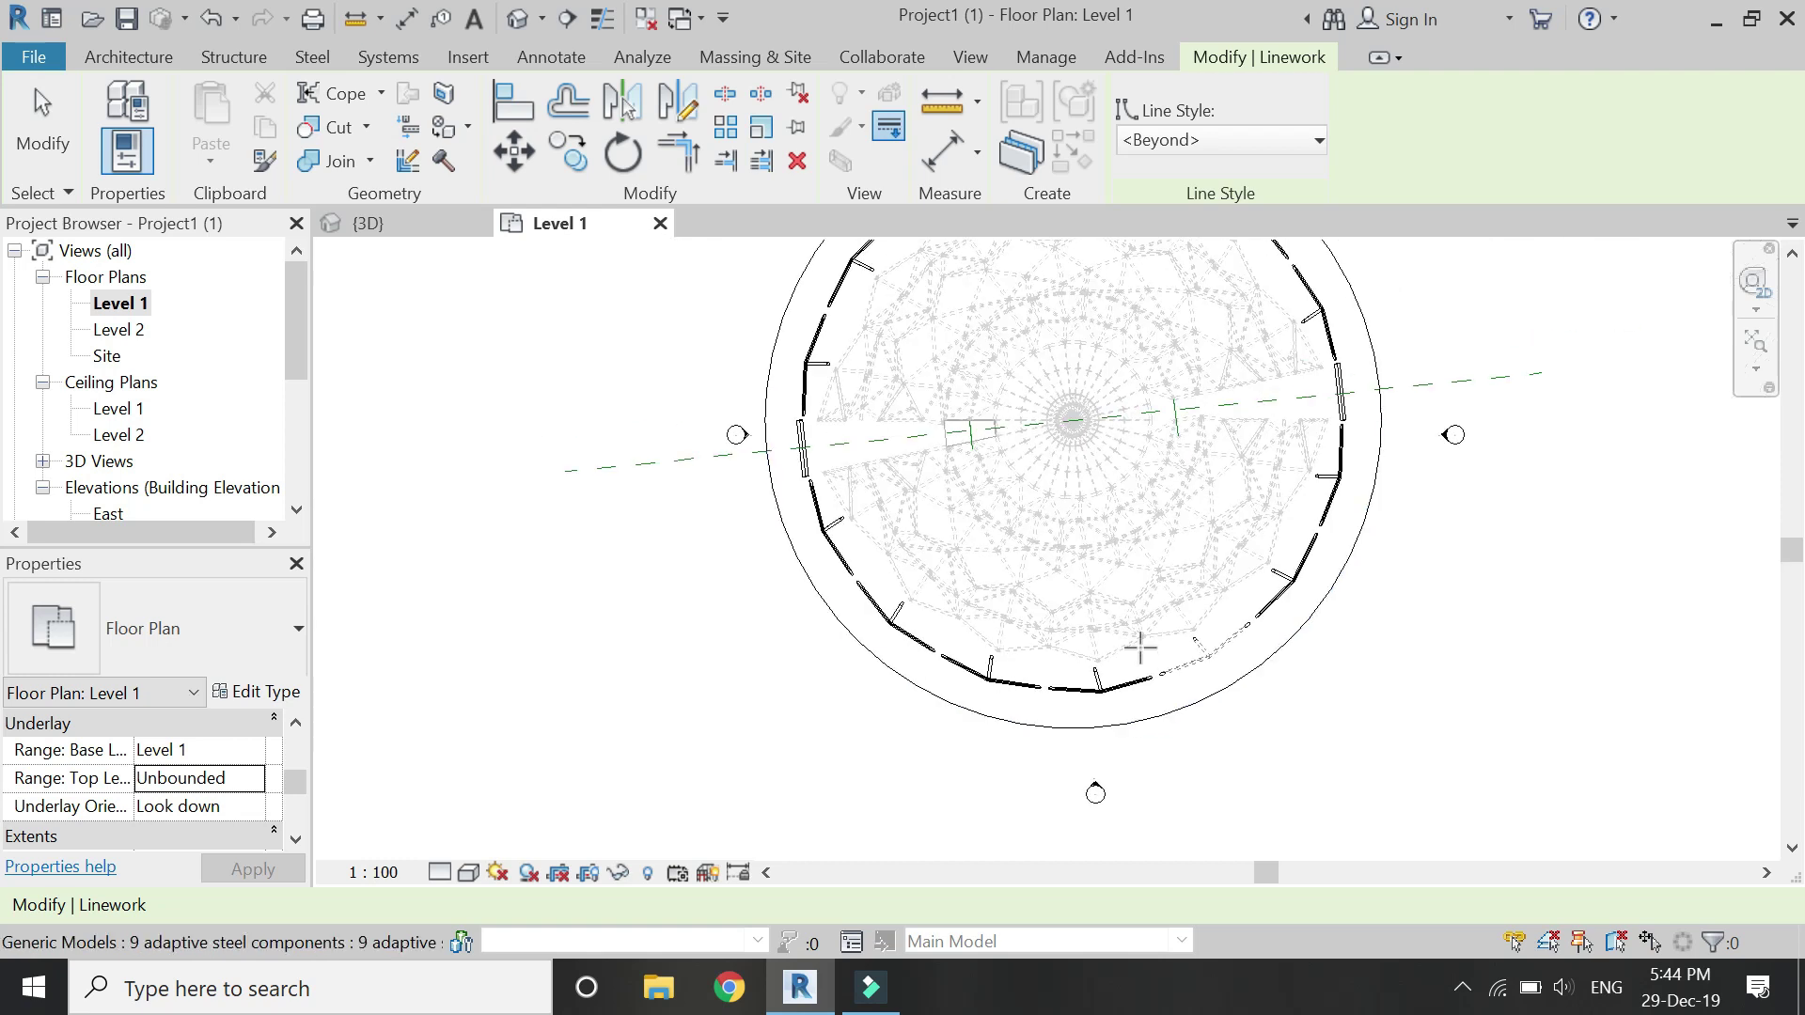
pyautogui.scroll(5, 1140, 647)
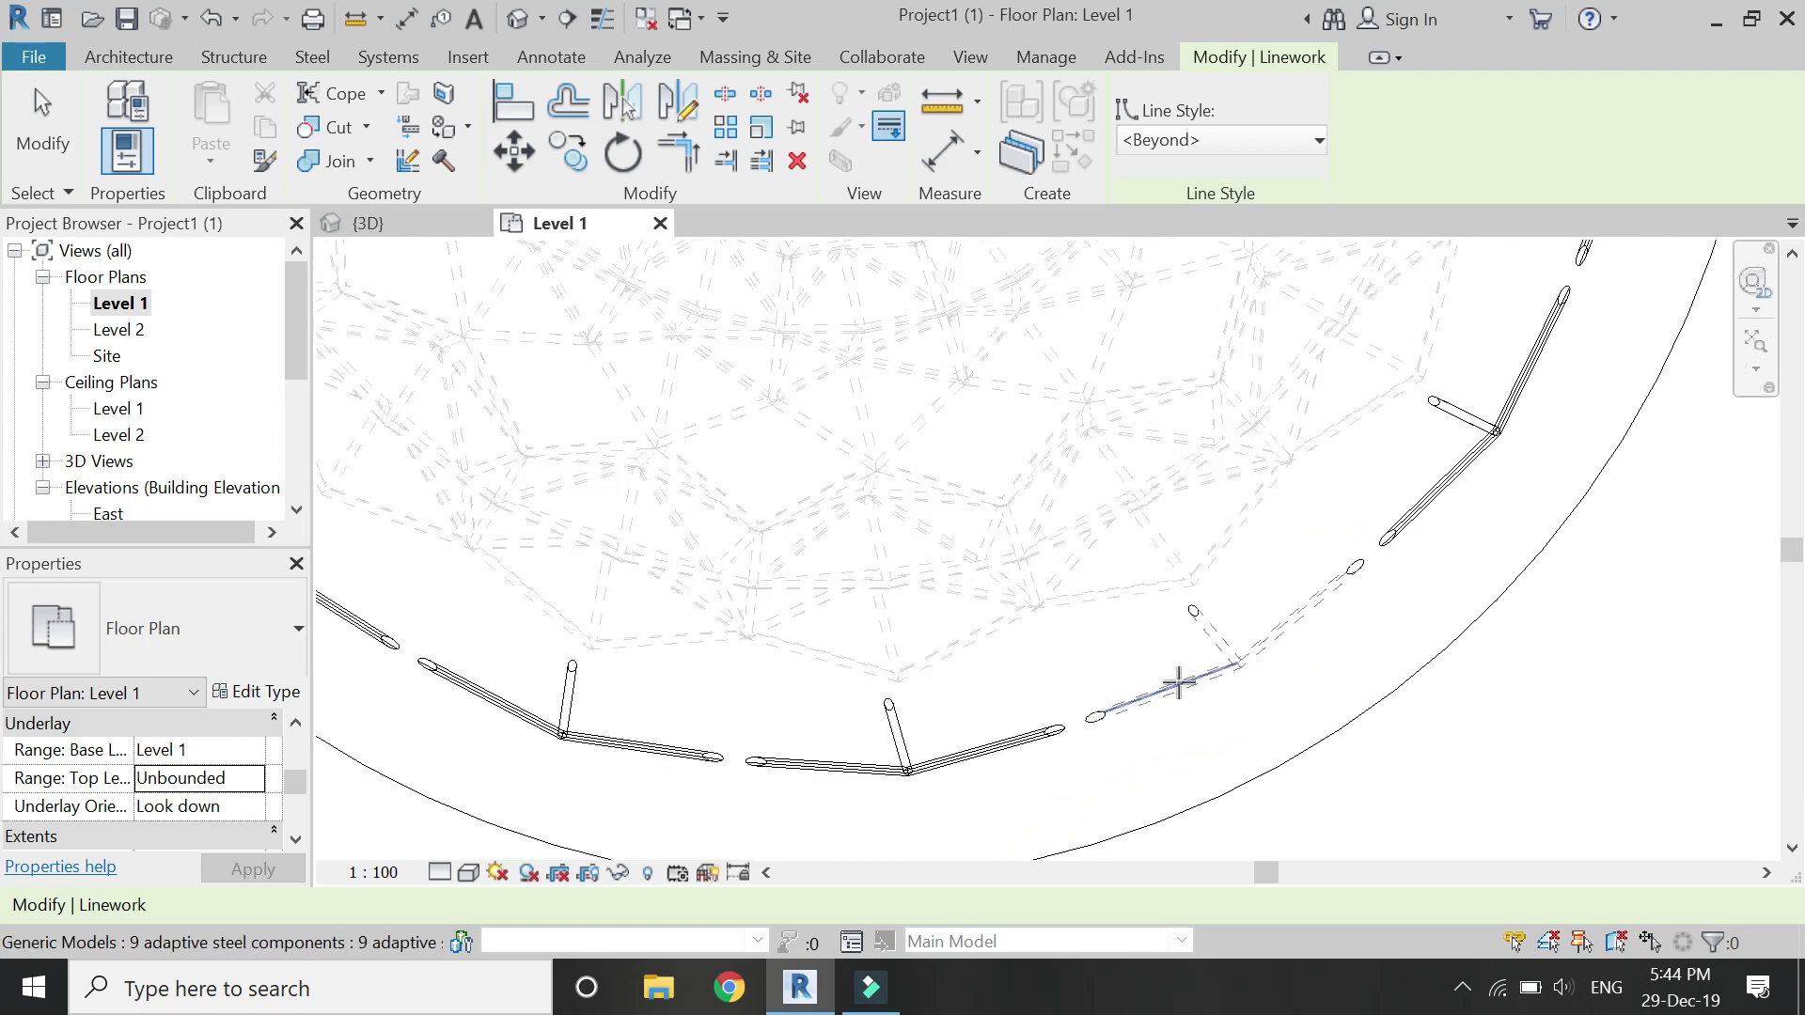
pyautogui.press('Tab')
pyautogui.click(1178, 684)
pyautogui.scroll(-5, 1178, 771)
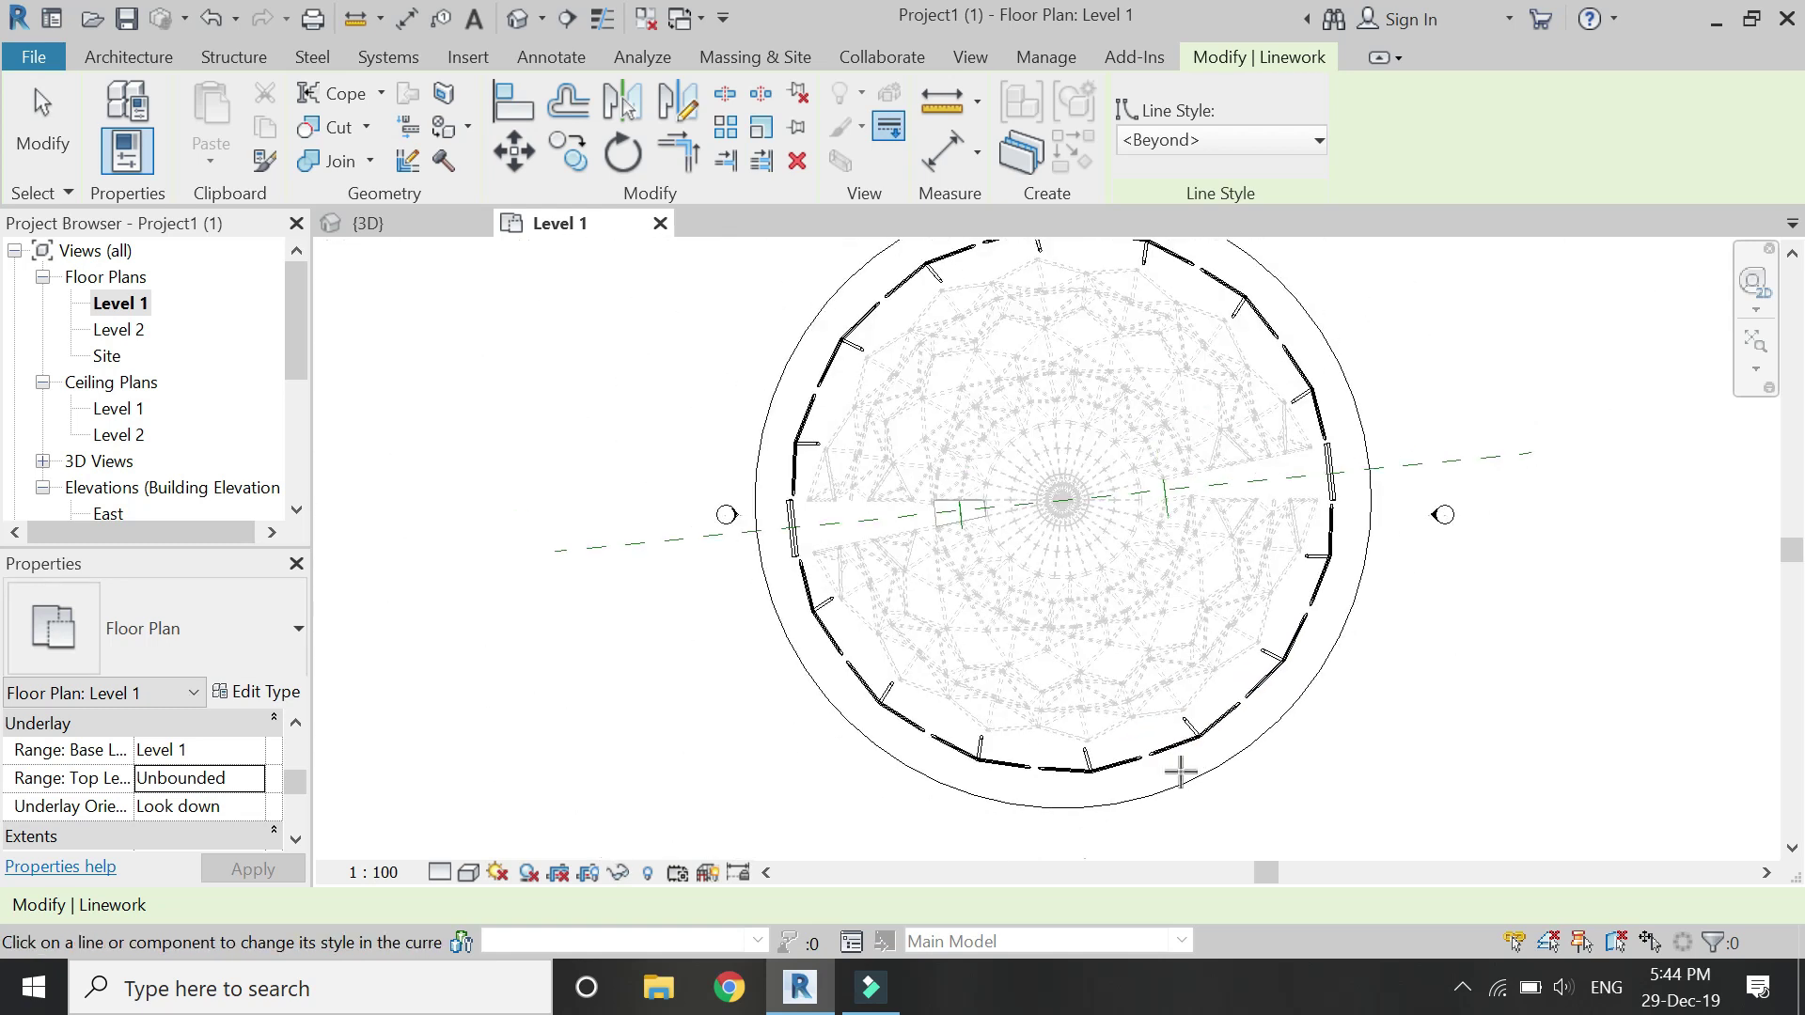
pyautogui.press('Escape')
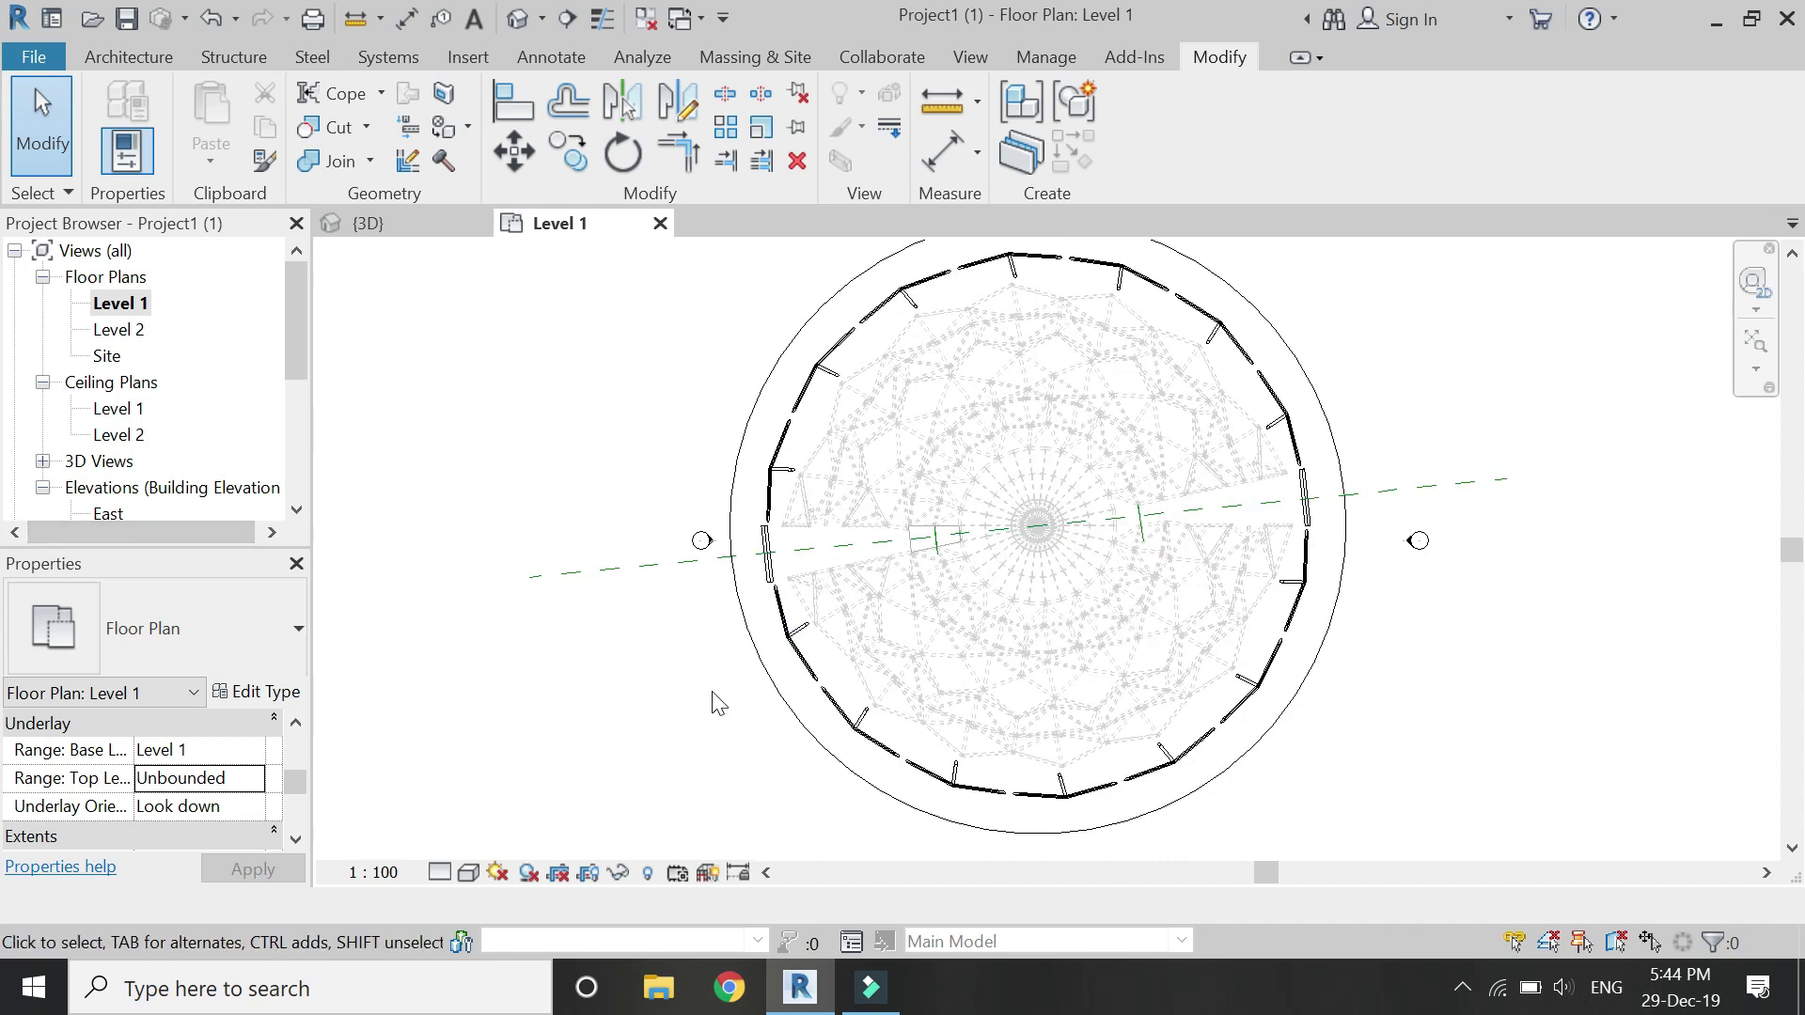
# Examine the dome structure in the Level 2 floor plan and return to the Level 1 plan to compare the linework.
pyautogui.doubleClick(115, 332)
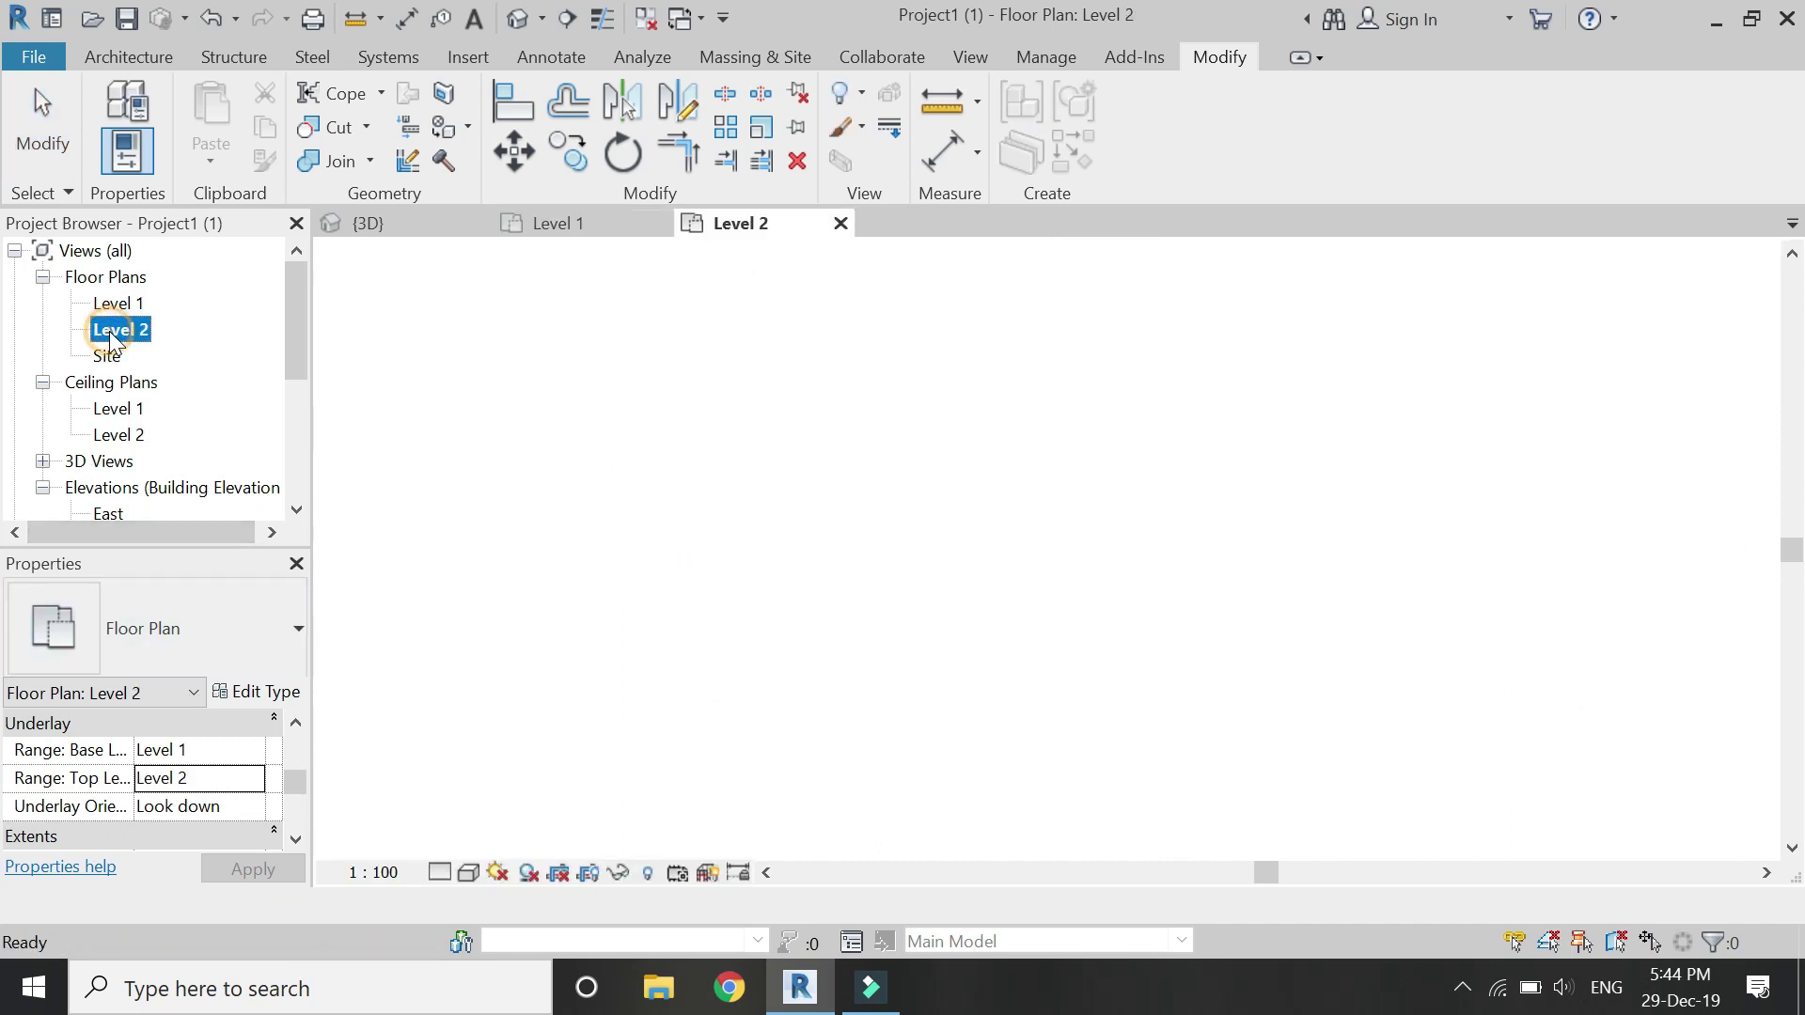
pyautogui.scroll(2, 827, 599)
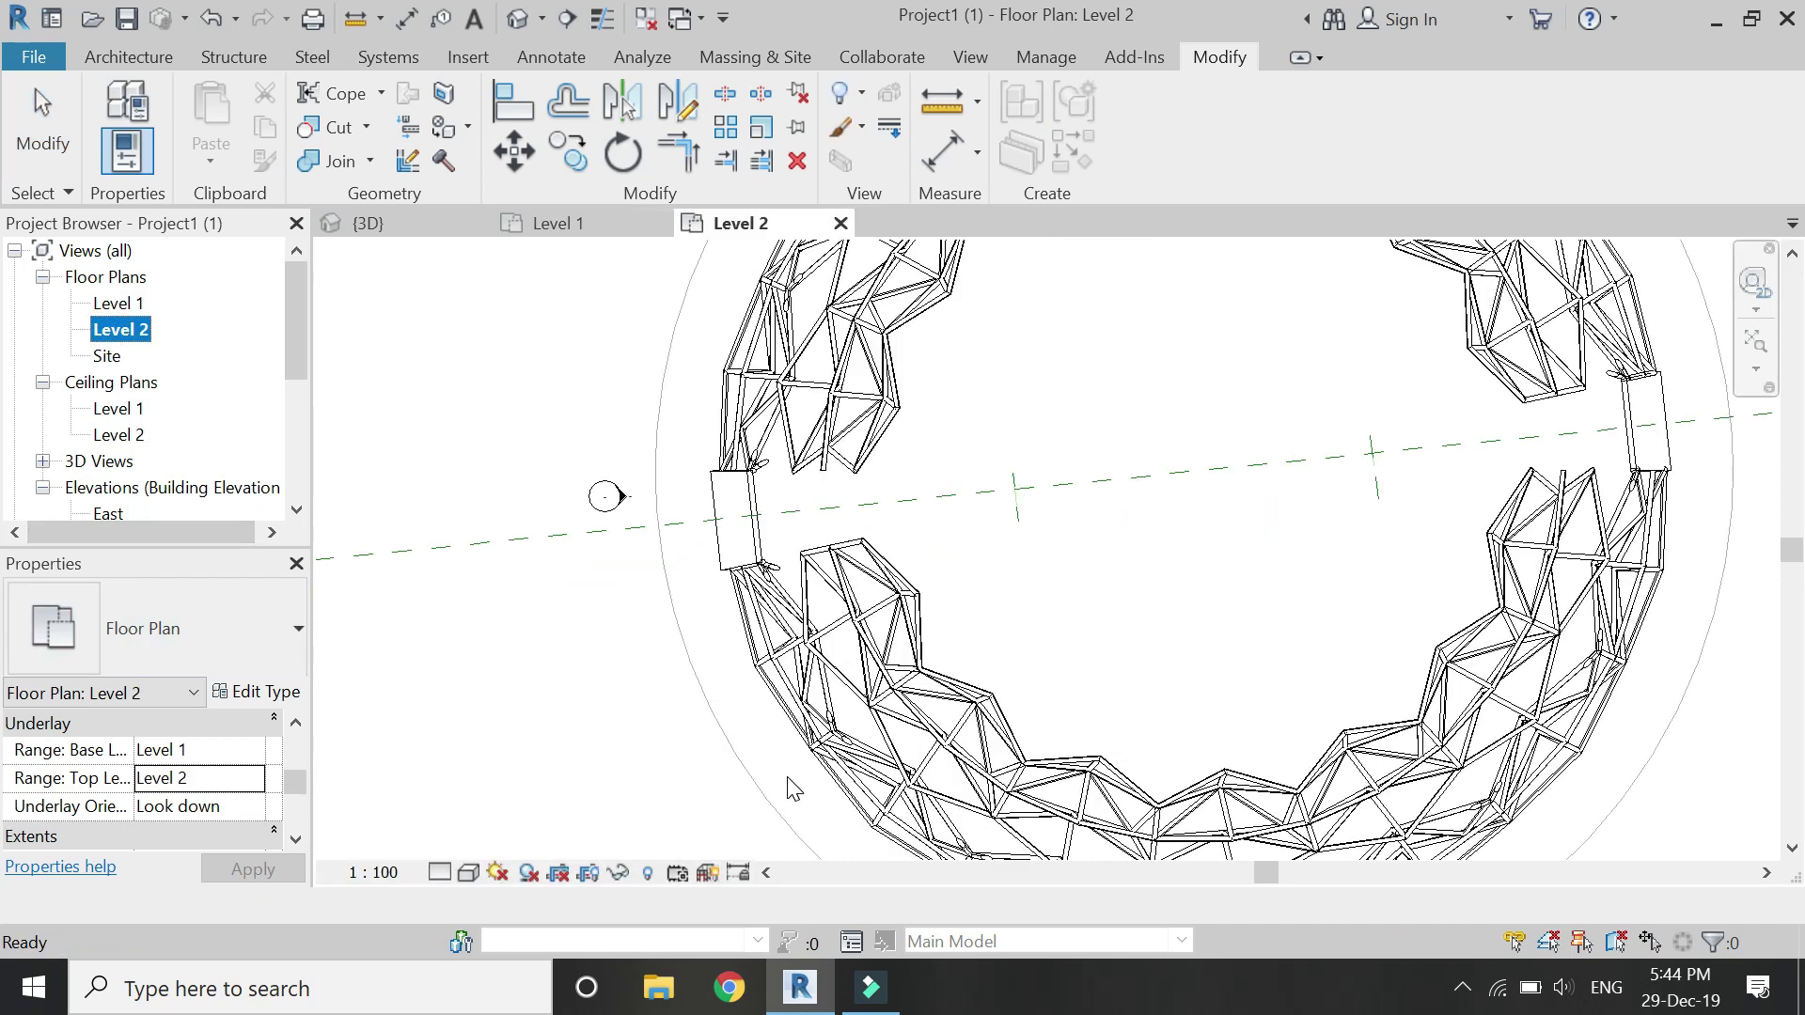
pyautogui.scroll(-2, 794, 788)
pyautogui.doubleClick(118, 304)
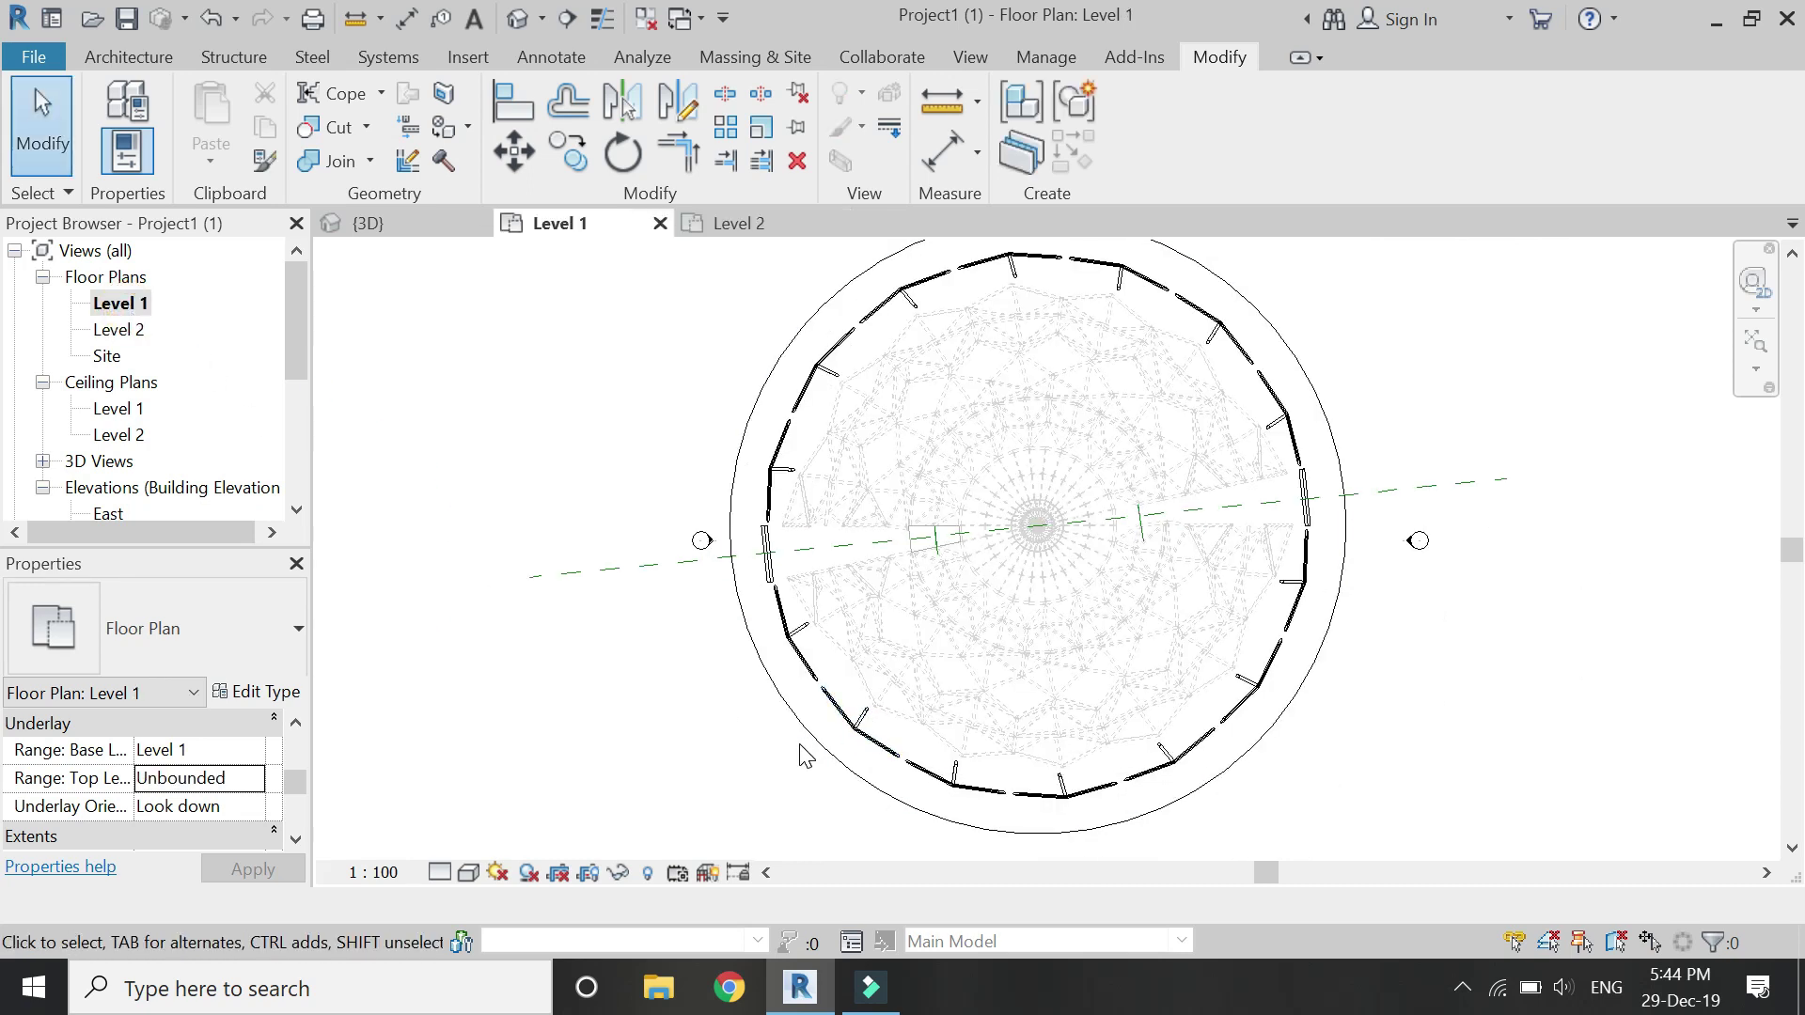
pyautogui.scroll(2, 752, 564)
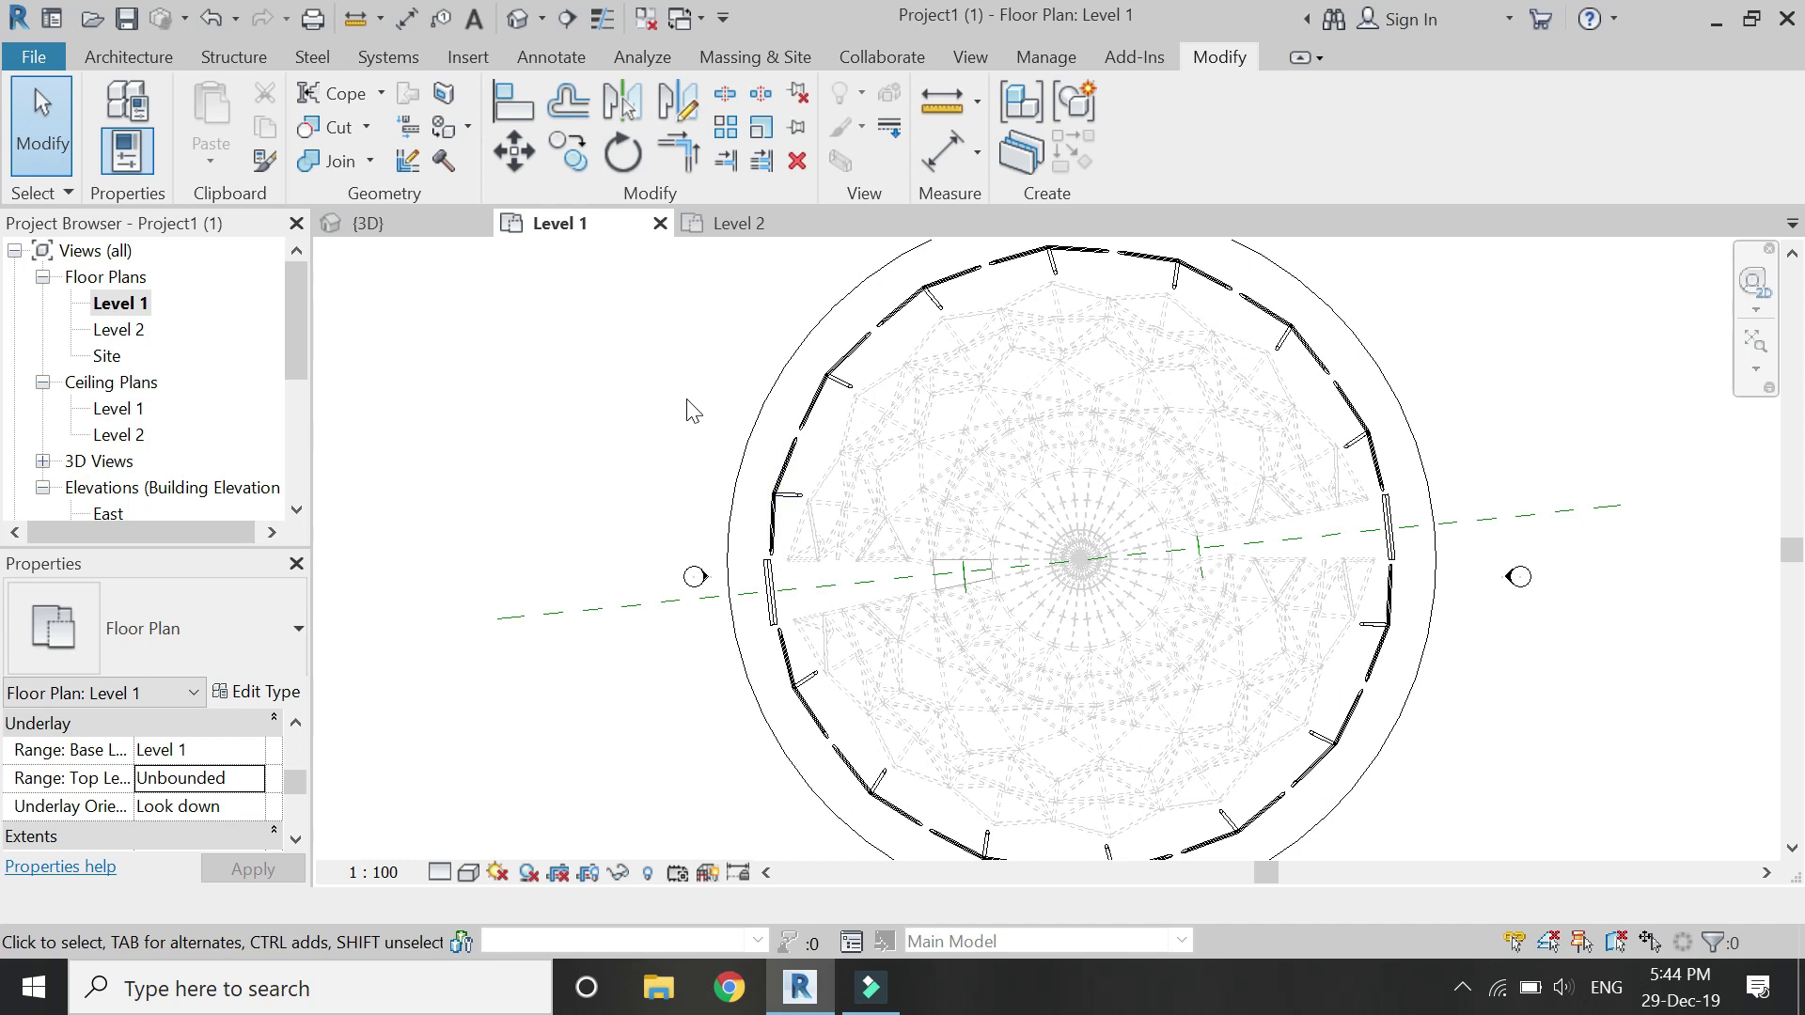
pyautogui.scroll(-1, 693, 411)
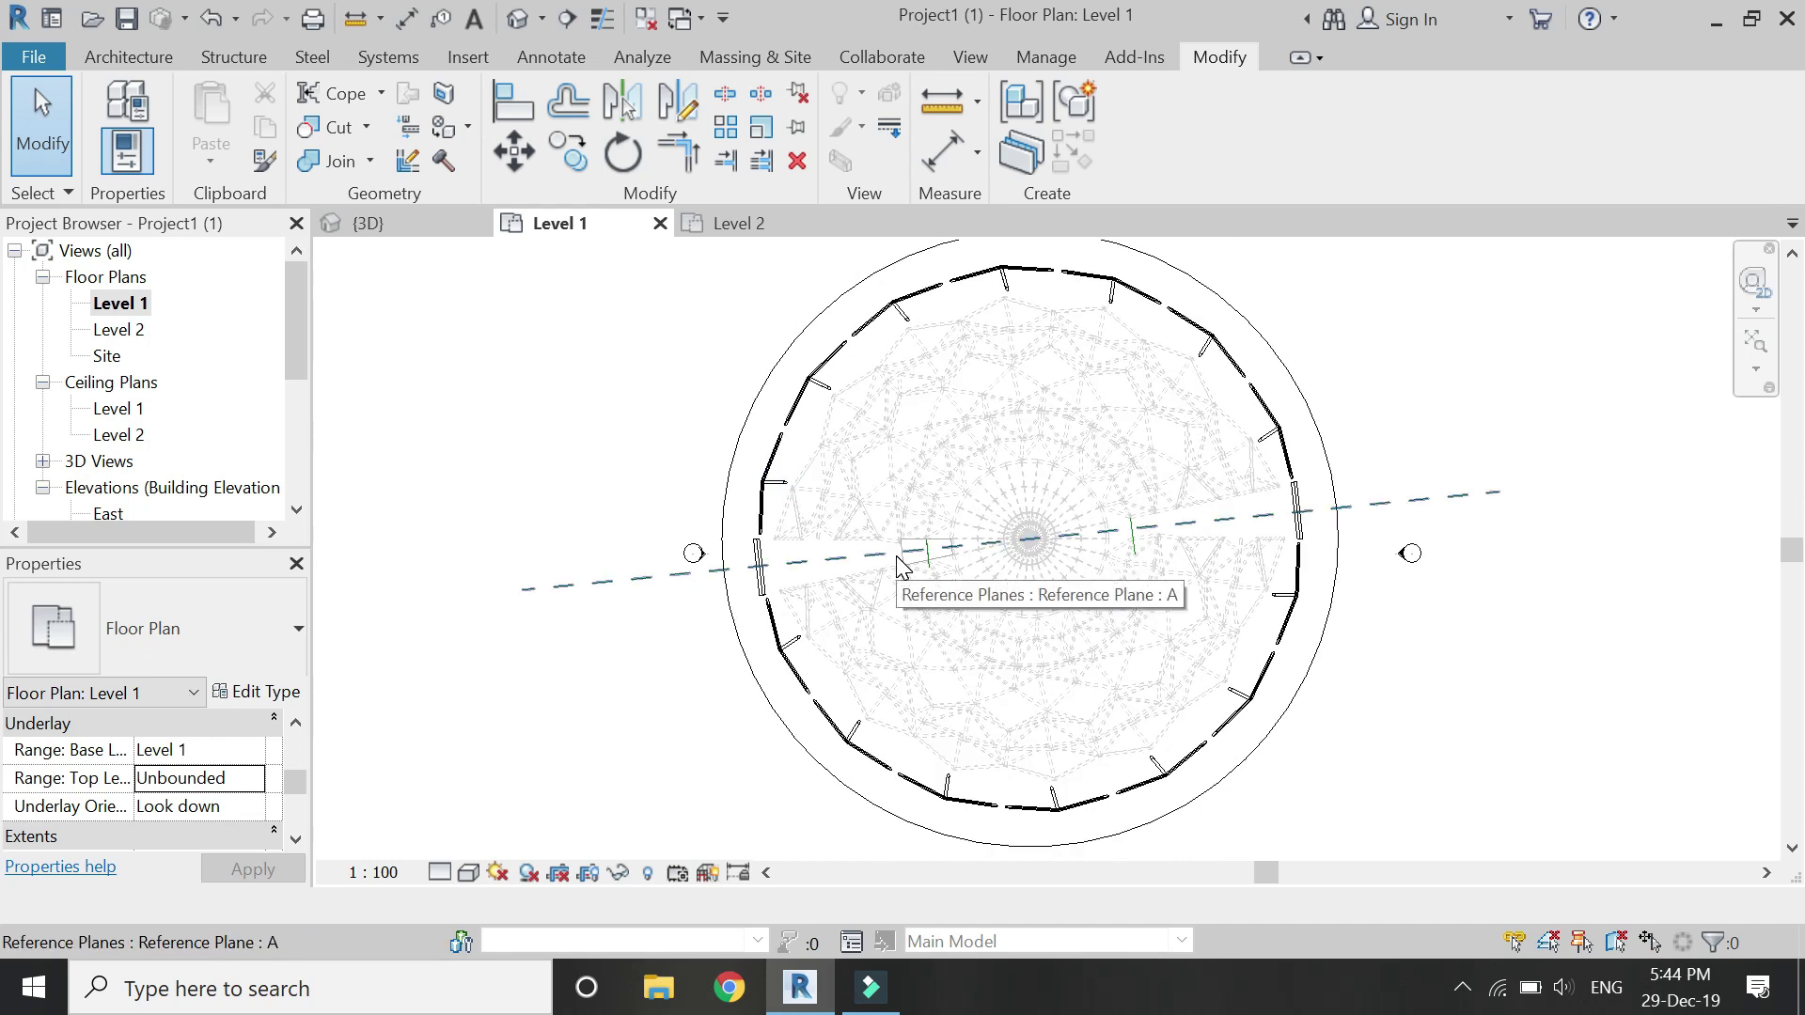